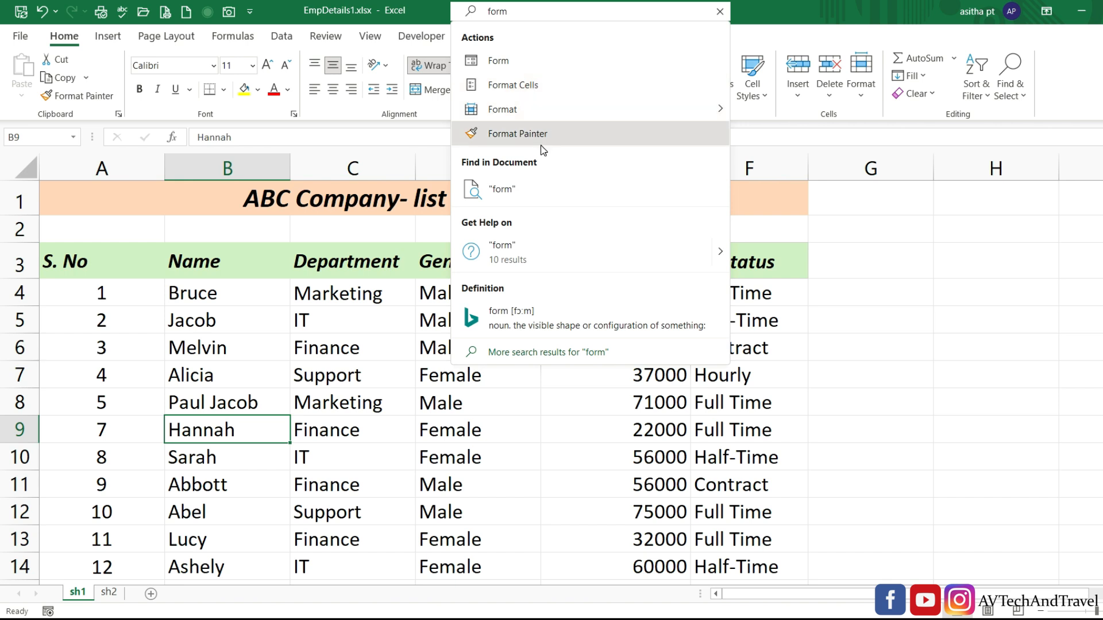
Open the sh1 data form and browse the employee records, returning to record 1 of 19.
click(499, 63)
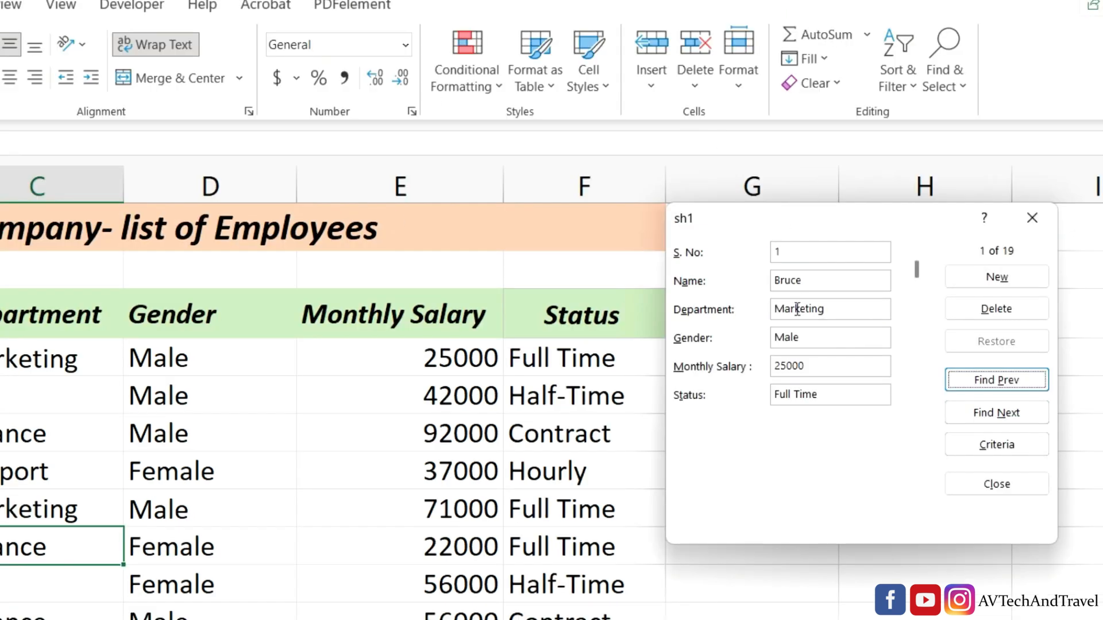
click(988, 416)
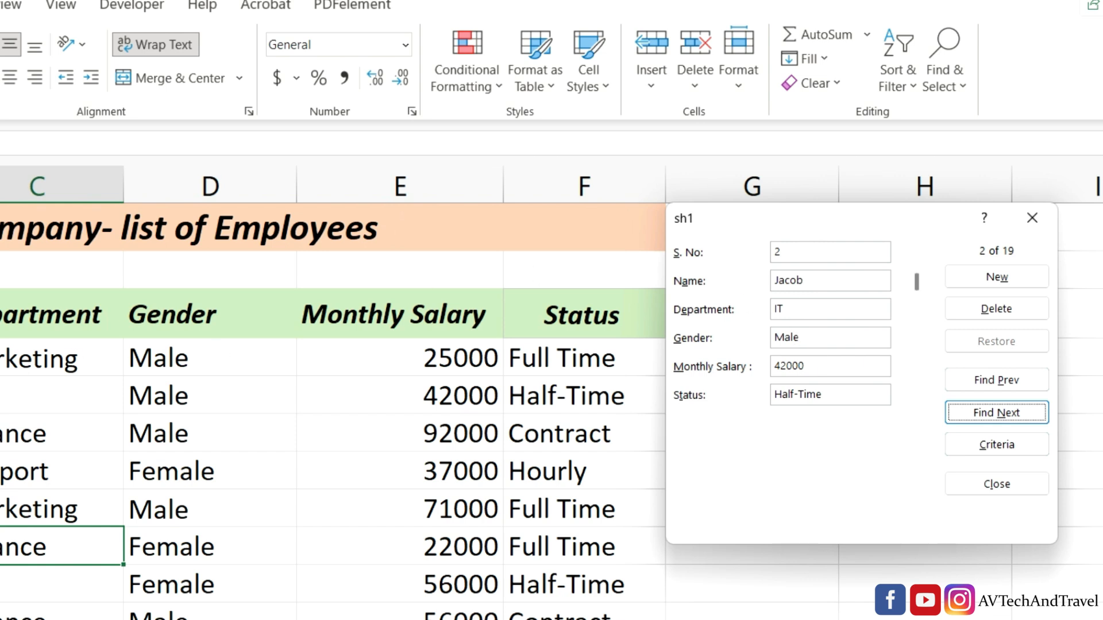
click(991, 419)
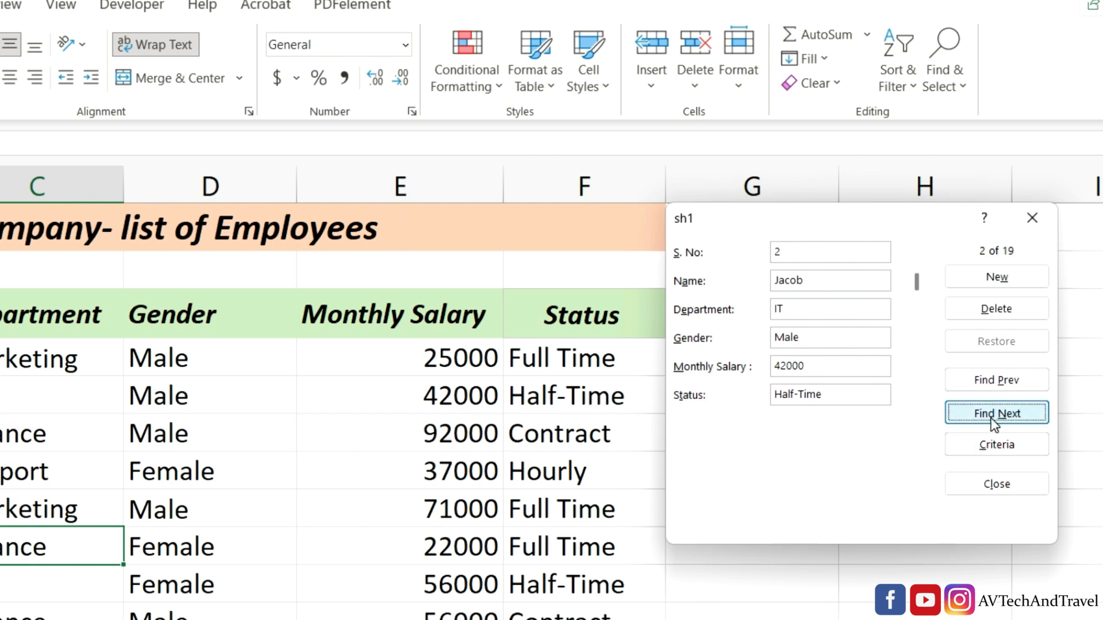
click(992, 420)
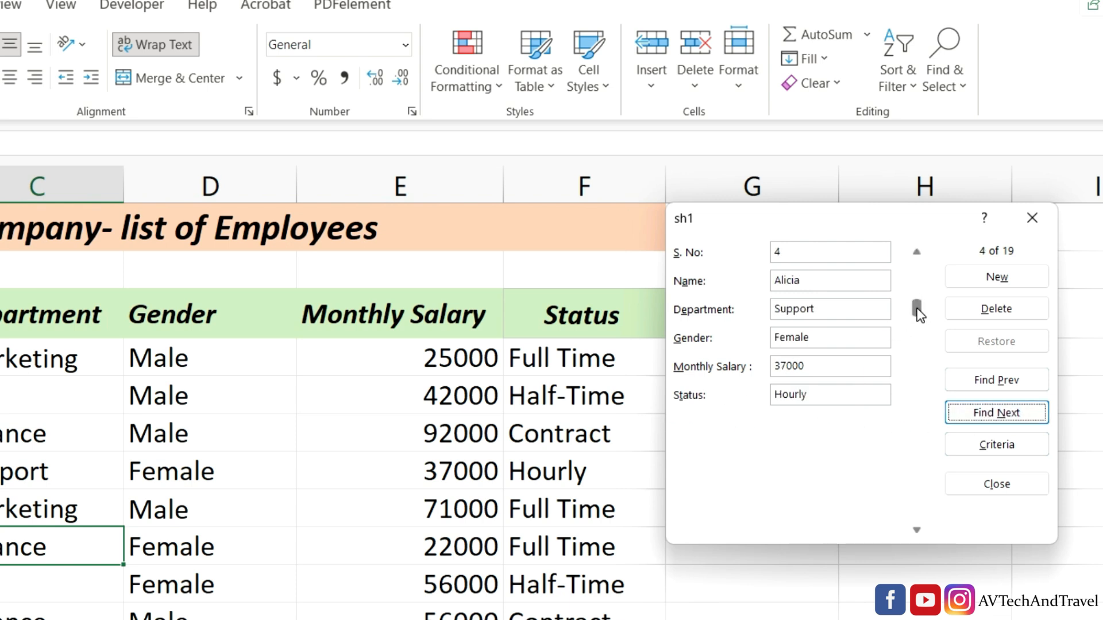
drag(918, 313, 931, 286)
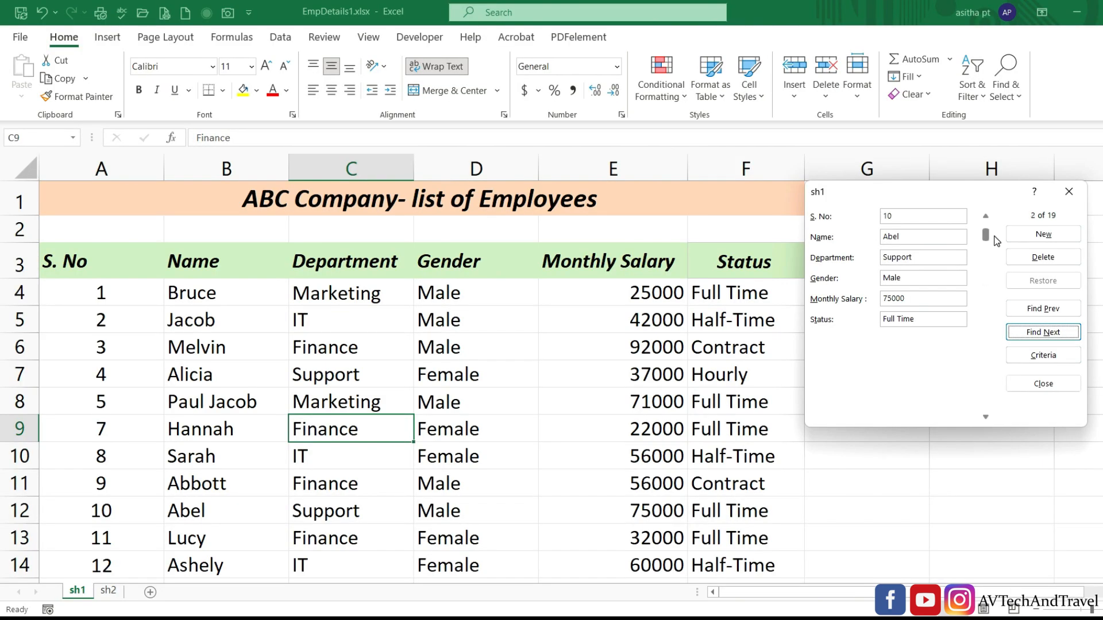
drag(997, 241, 997, 235)
Close the data form, select cell D15, and reopen the data form from Search.
click(1069, 195)
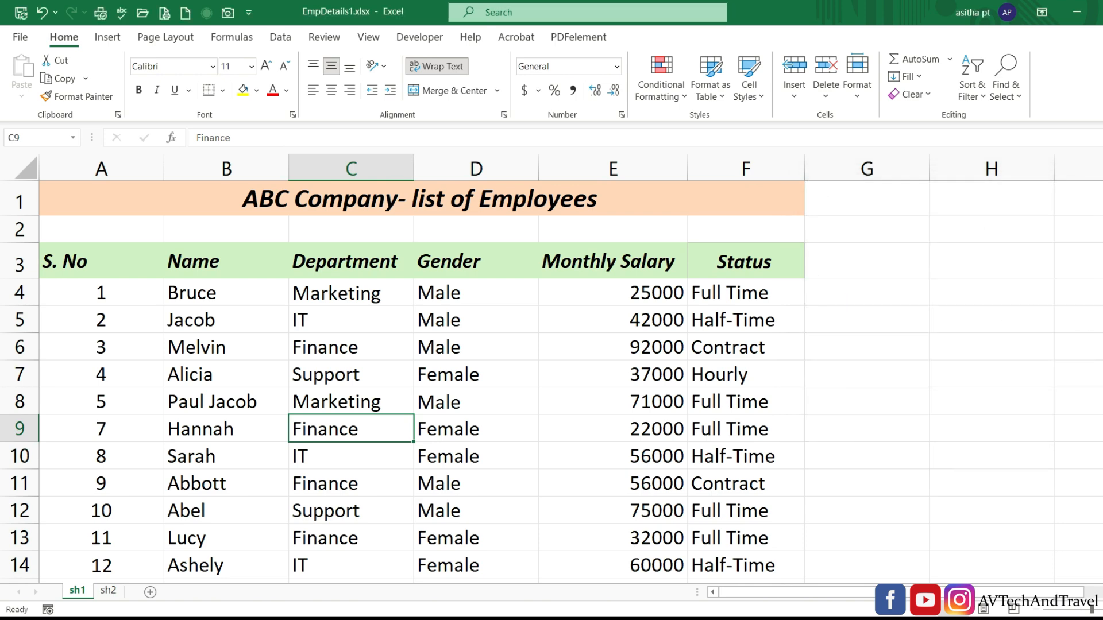
scroll(105, 503, down, 3)
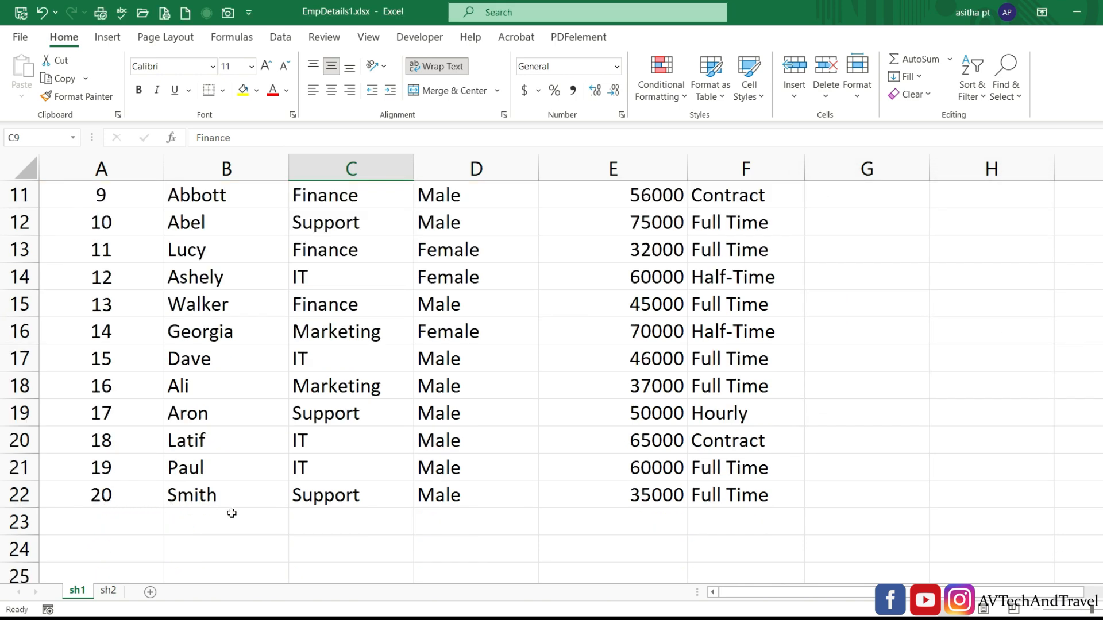
click(434, 308)
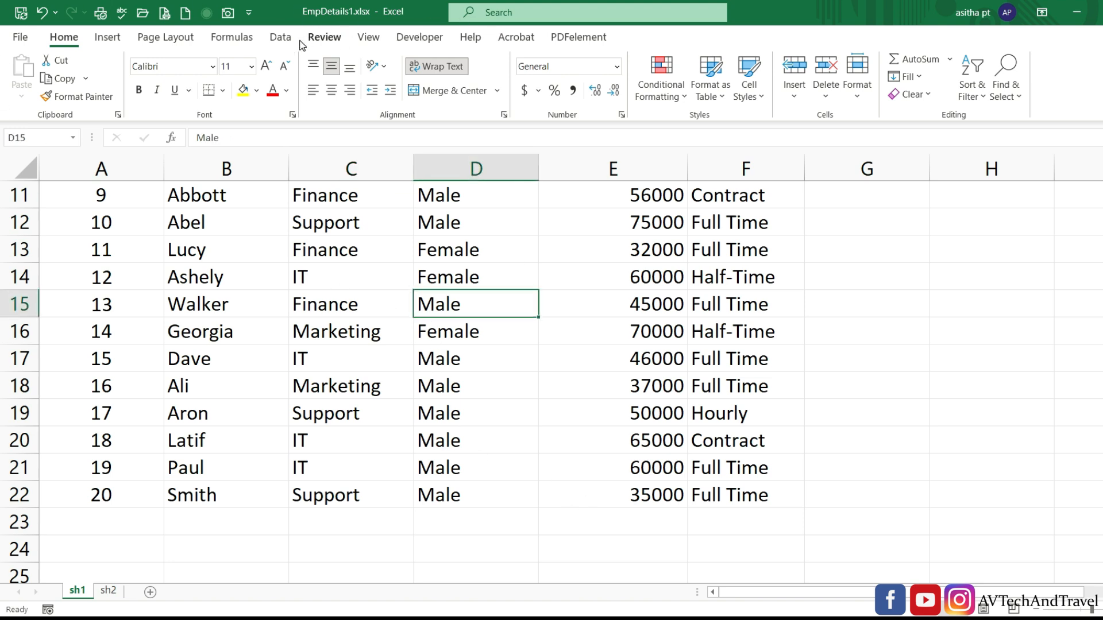
click(490, 12)
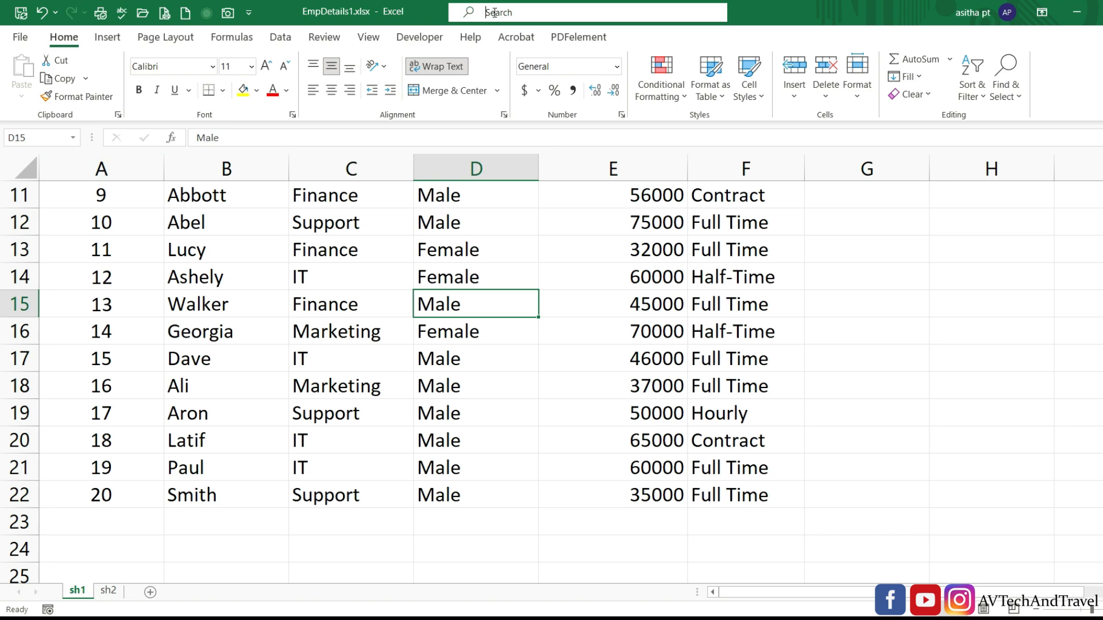
click(492, 61)
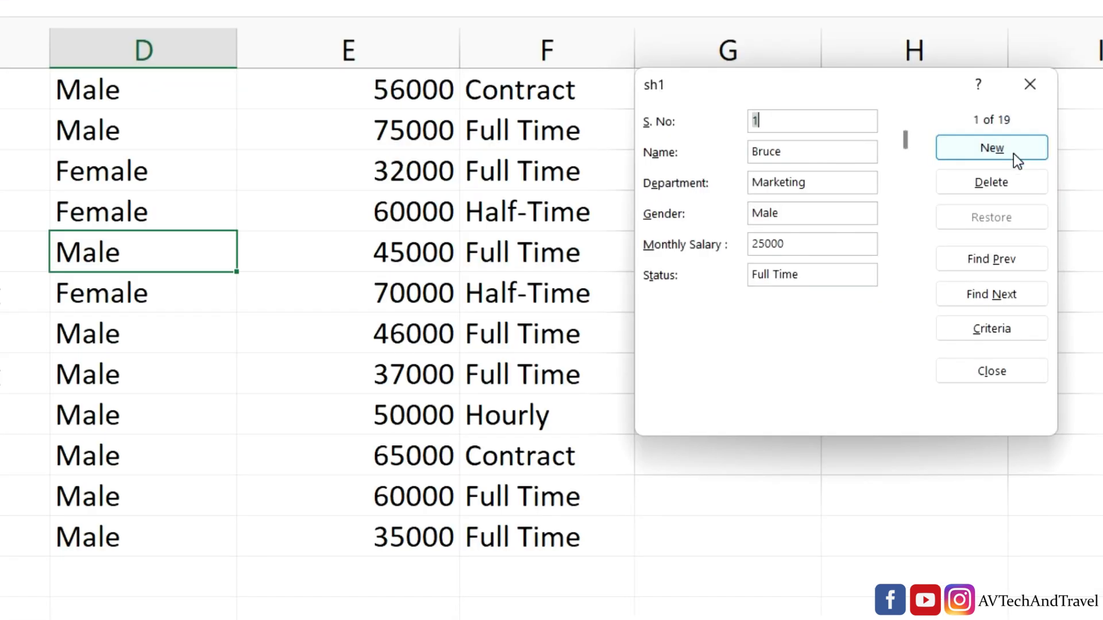
Add new record S. No 21 with the employee's name, IT, Female, 40000, Full Time.
click(1011, 153)
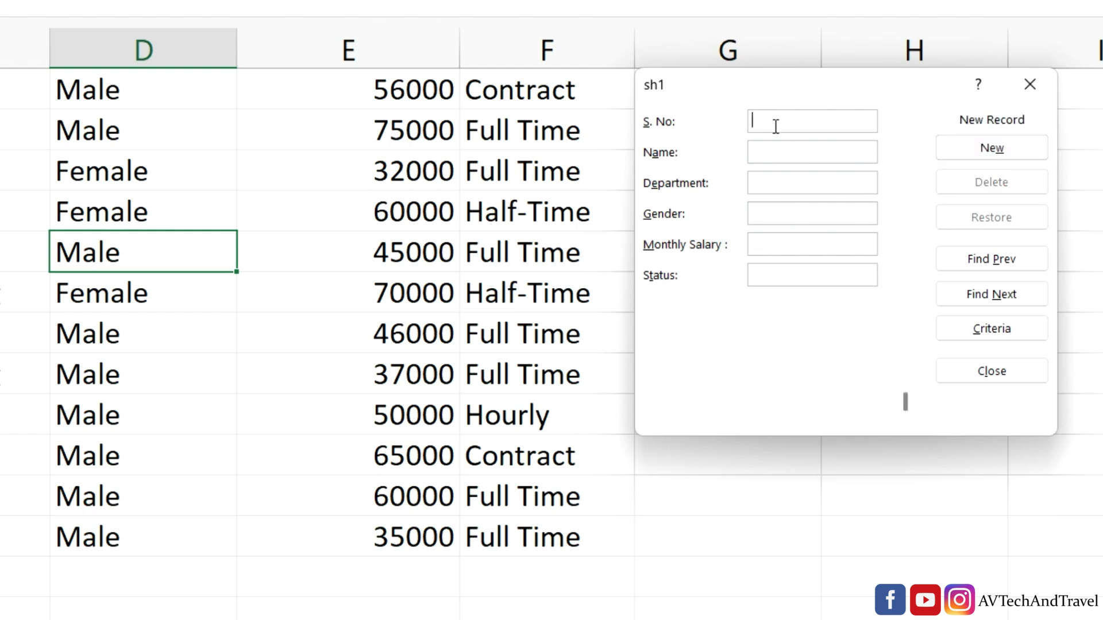
text(21)
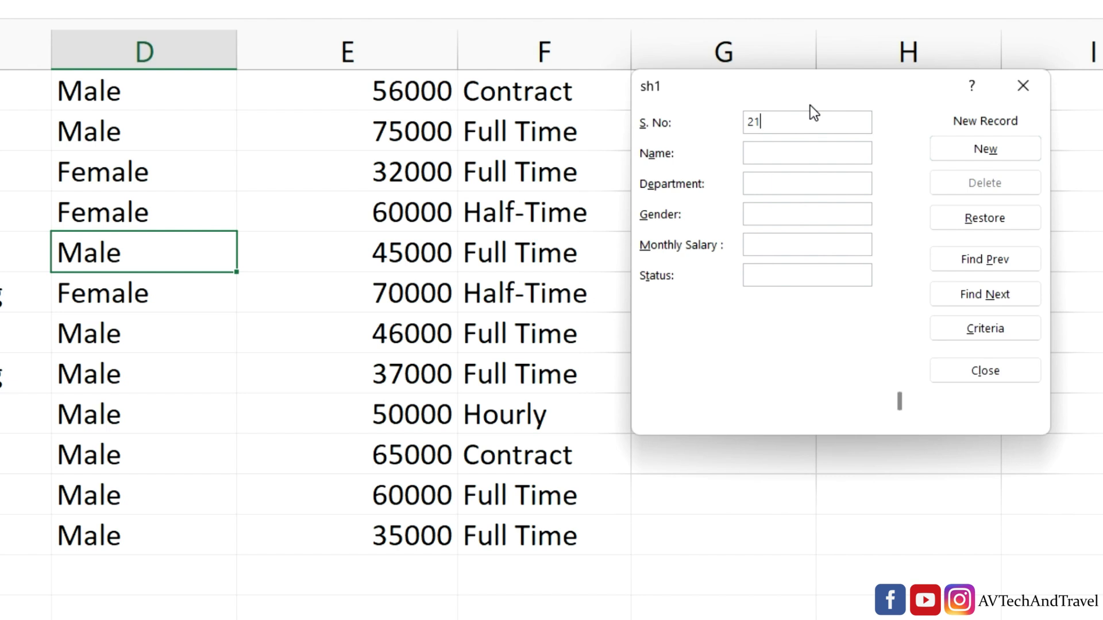
key(Tab)
text(Liya)
key(Tab)
text(IT)
key(Tab)
text(Female)
key(Tab)
text(40000)
key(Tab)
text(Full Time)
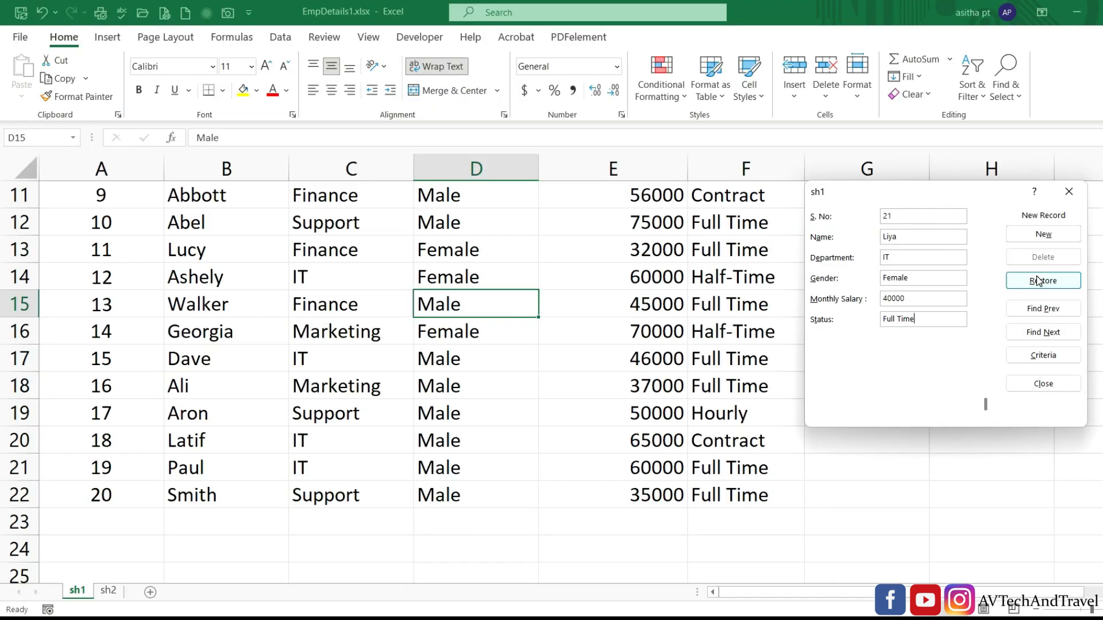
key(Return)
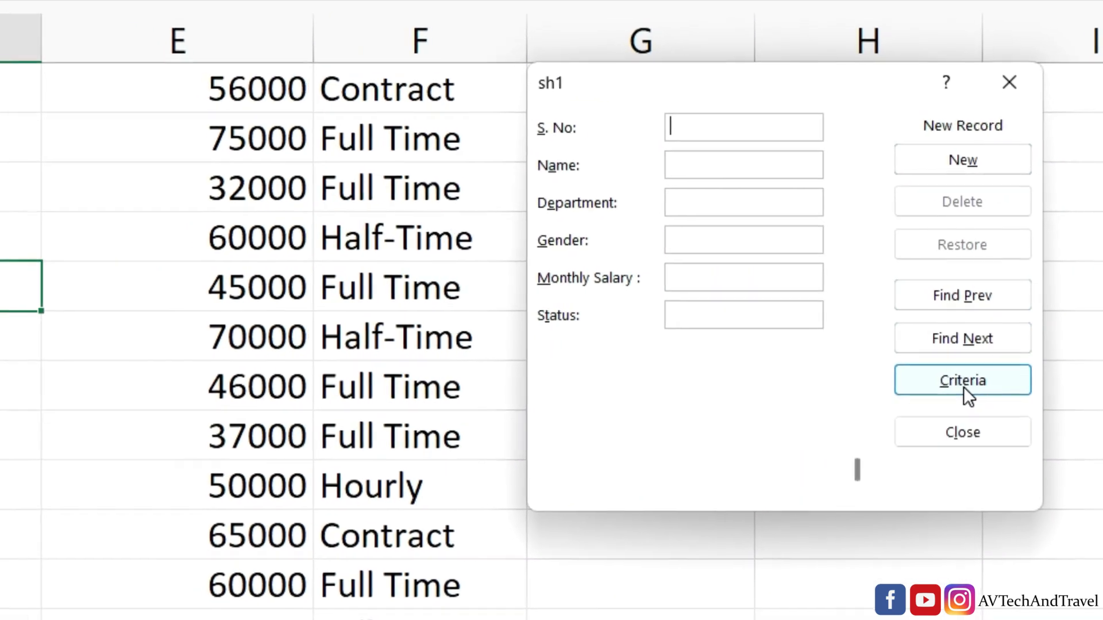
Find employee 17's record with a Criteria search on S. No 17.
click(971, 381)
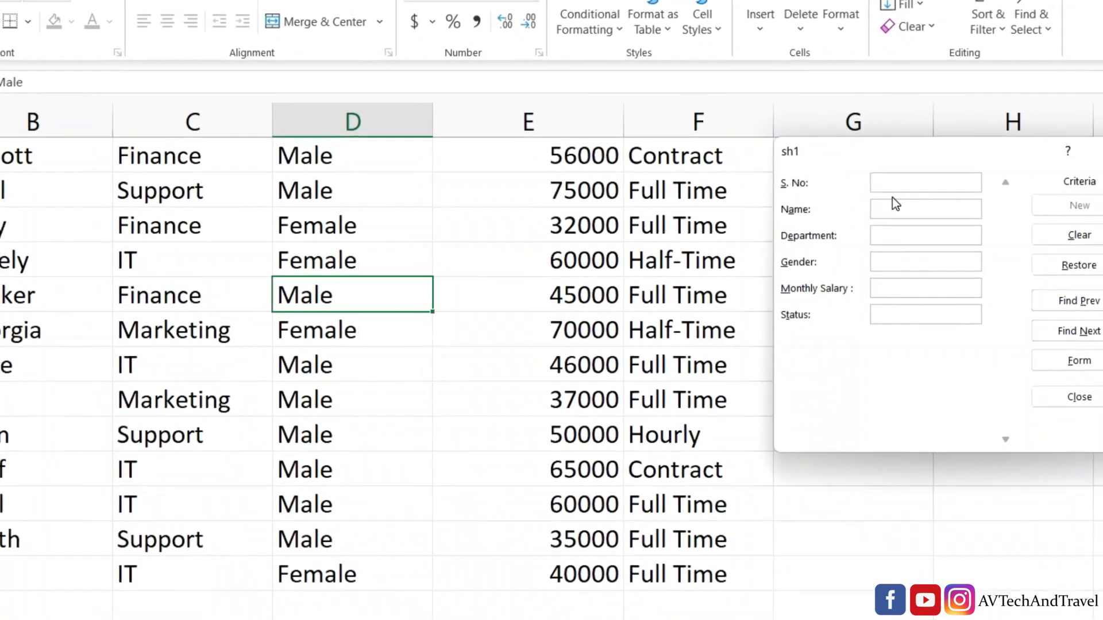
text(17)
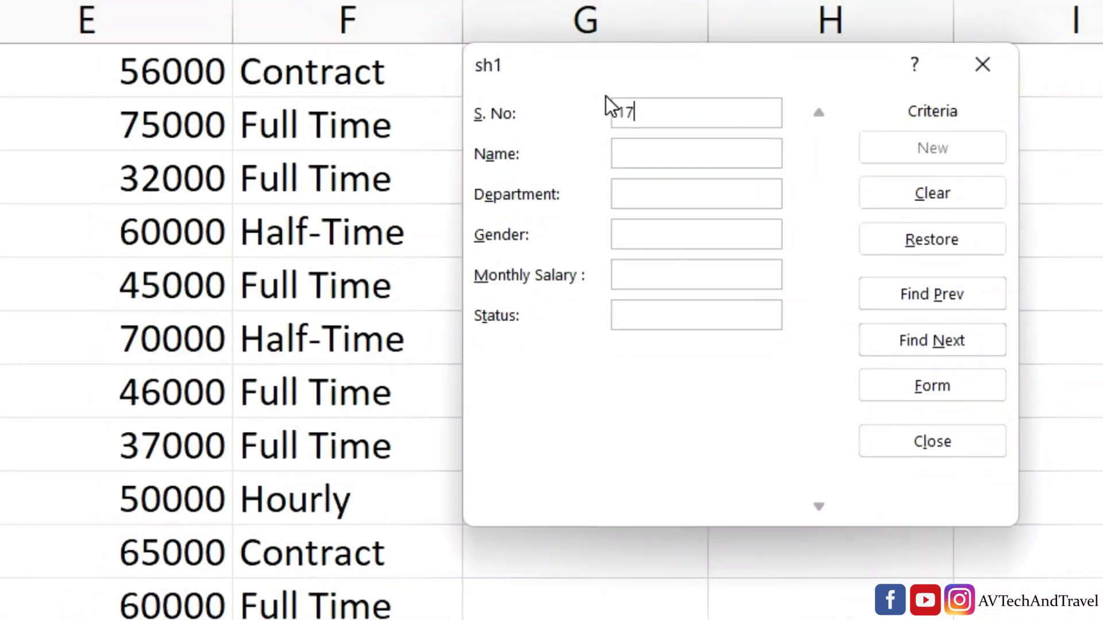
click(932, 296)
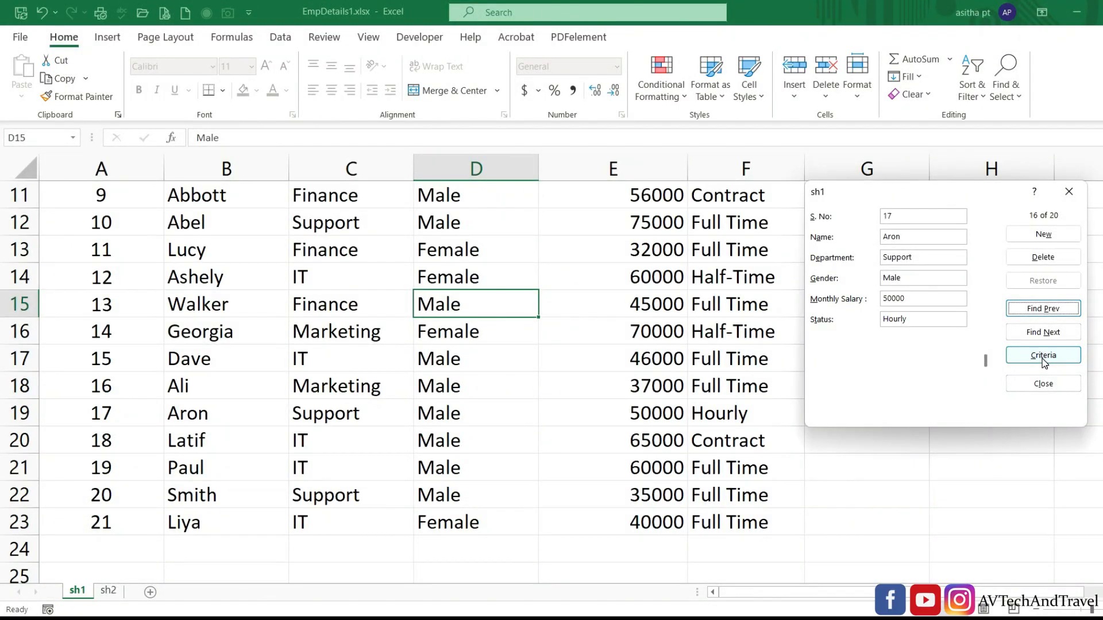
click(1044, 357)
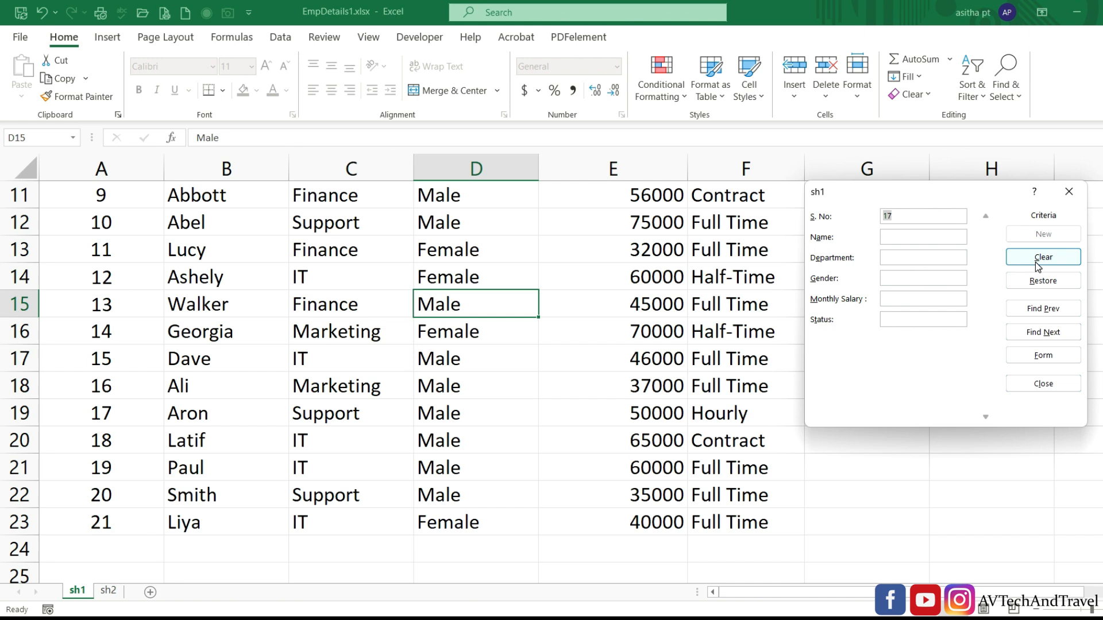
Replace the criteria with Department IT and step forward through the matching IT records.
click(1038, 264)
text(IT)
click(1036, 334)
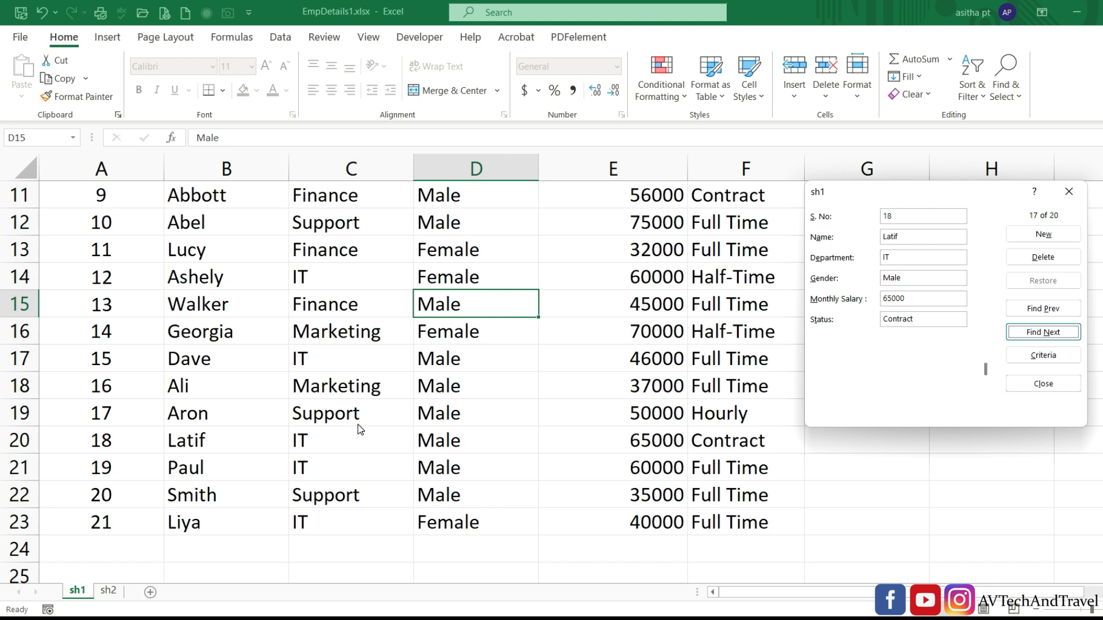
click(1043, 333)
click(1043, 333)
click(1044, 333)
Step back through the IT records and permanently delete employee 21's record.
click(1036, 310)
click(1036, 310)
click(1036, 310)
click(1036, 310)
click(1036, 310)
click(1036, 313)
click(1024, 257)
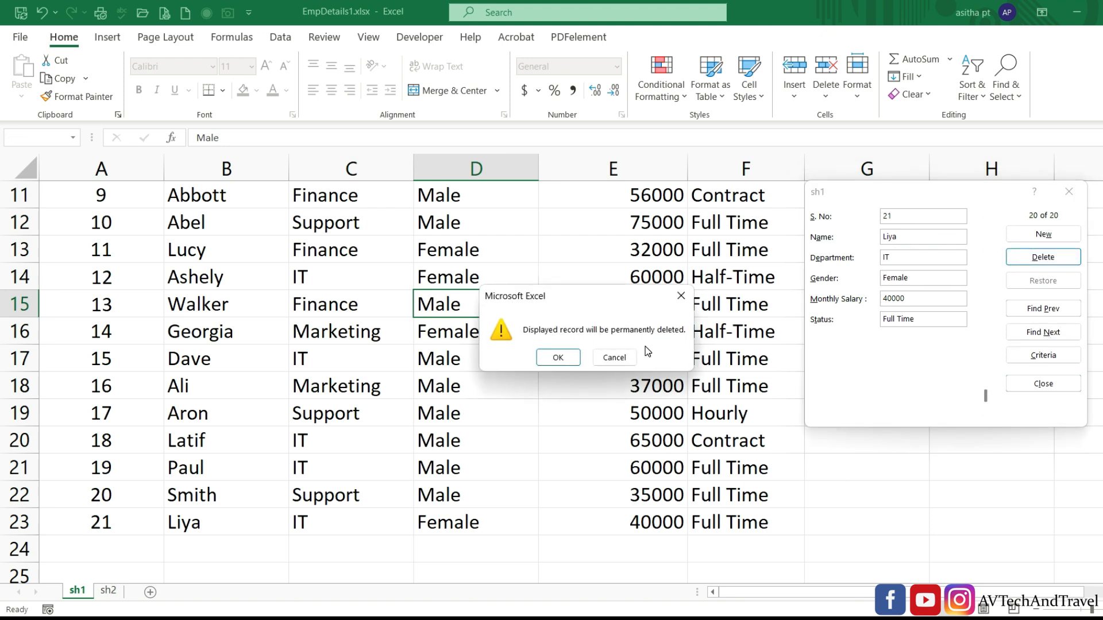
click(542, 361)
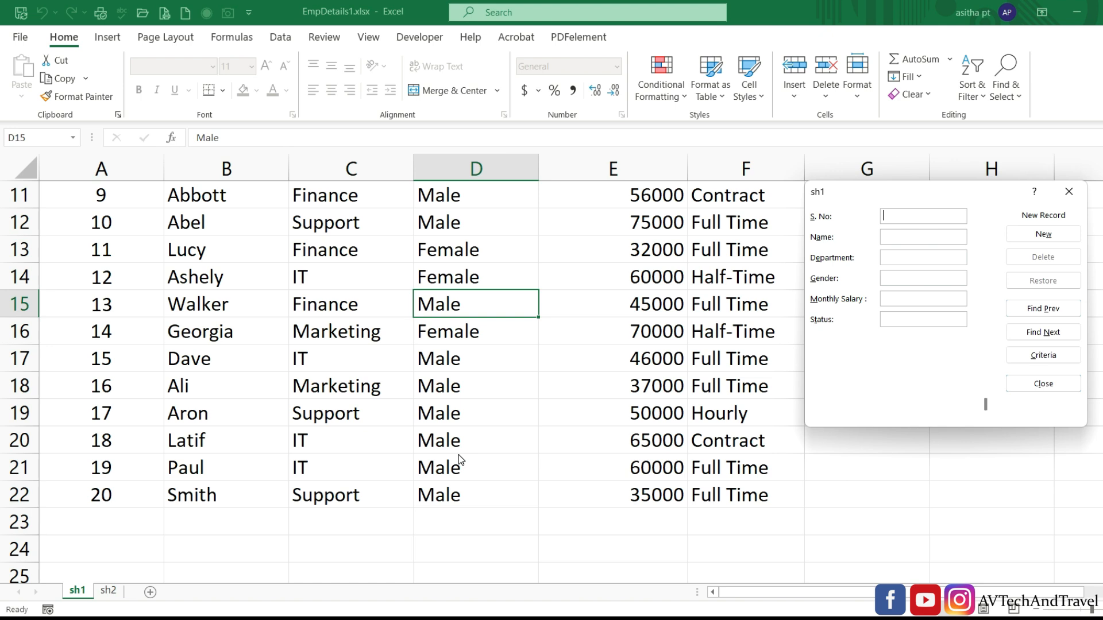
Close the data form and launch Google Chrome from the taskbar.
click(1026, 386)
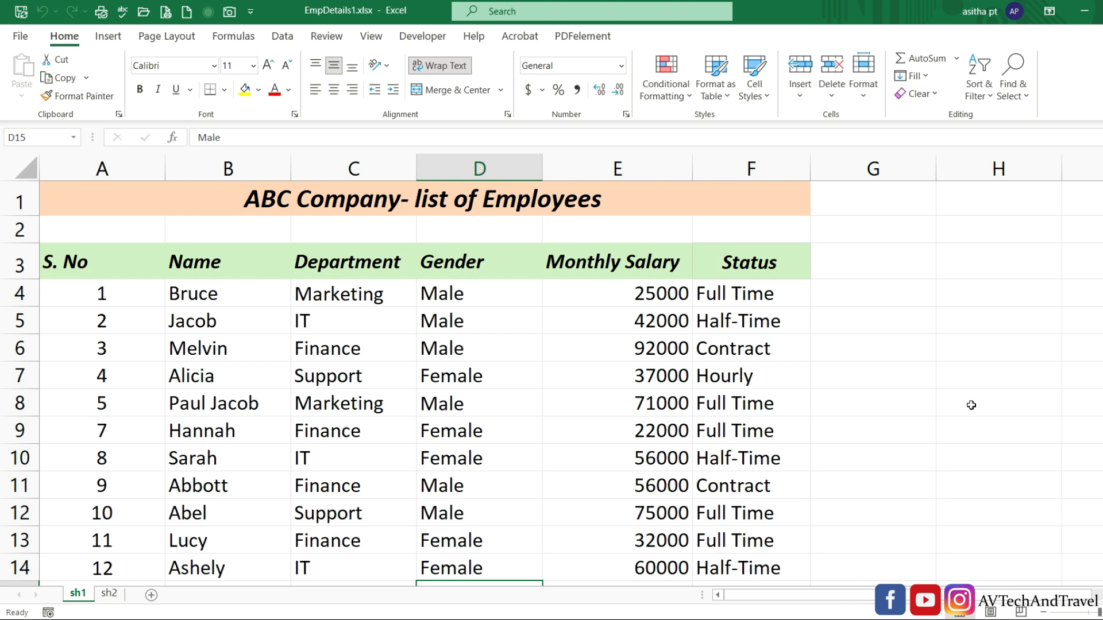
click(753, 618)
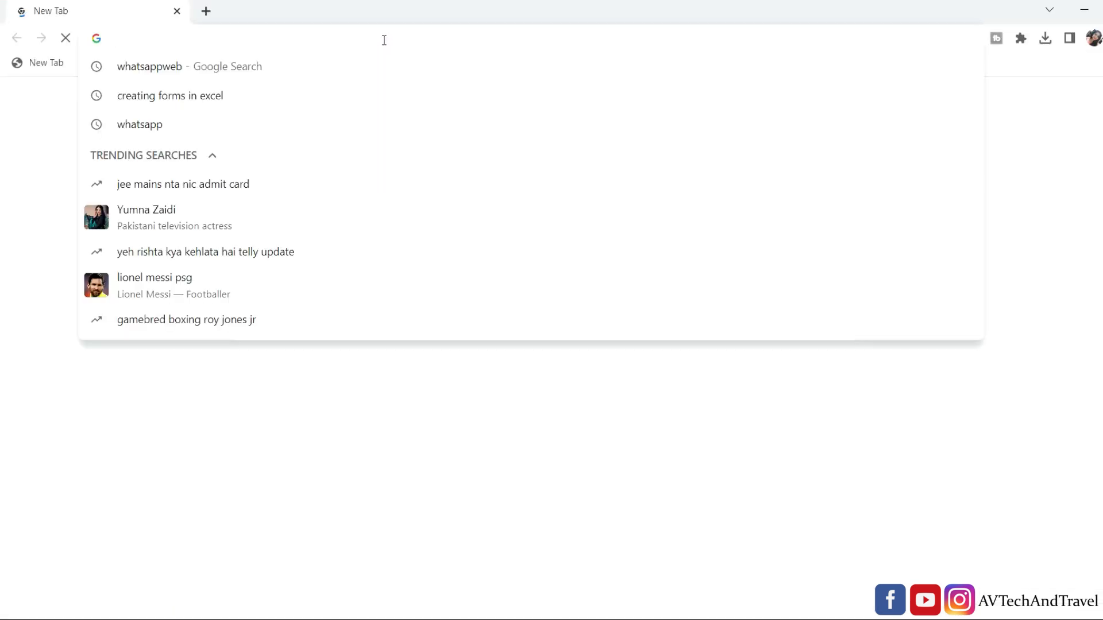
Go to office.com, choose the free version, and enter the account e-mail to sign in.
text(office)
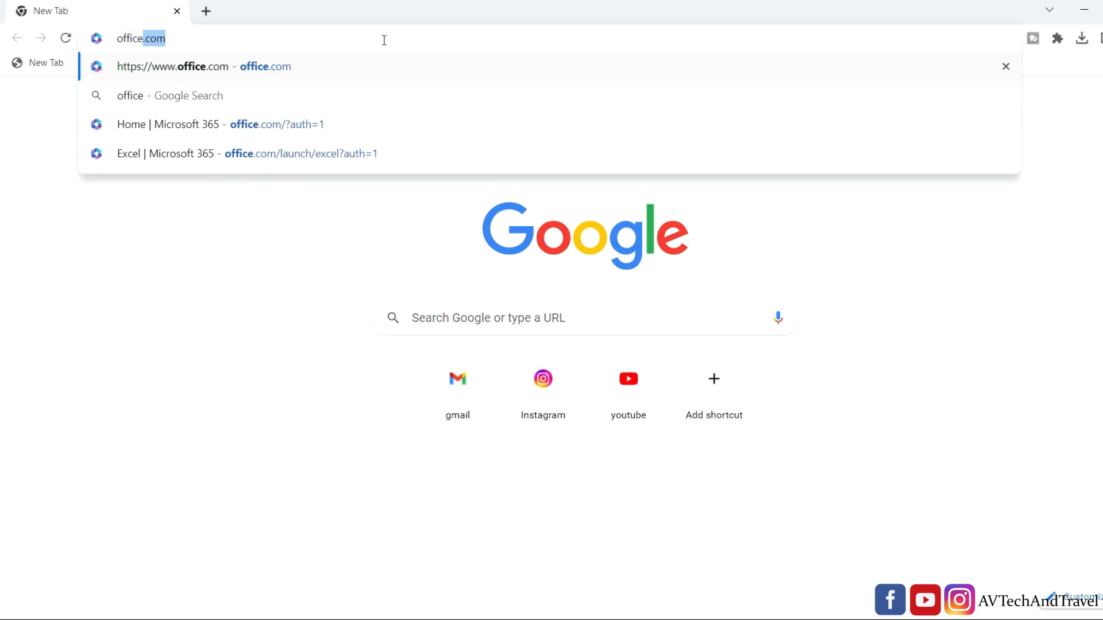
text(.com)
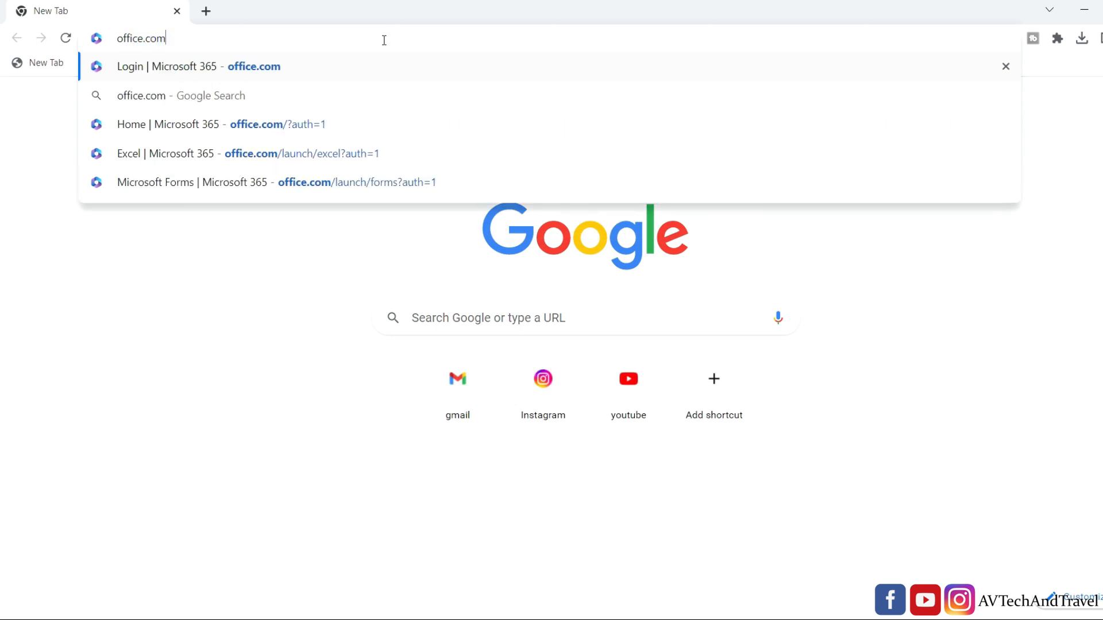
key(Return)
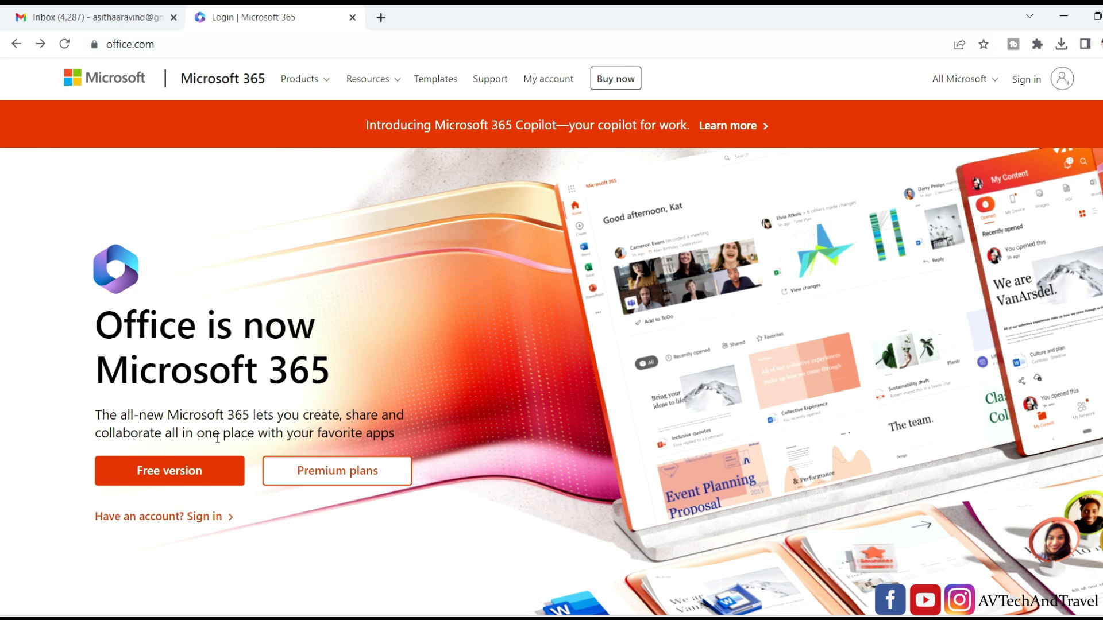
click(218, 459)
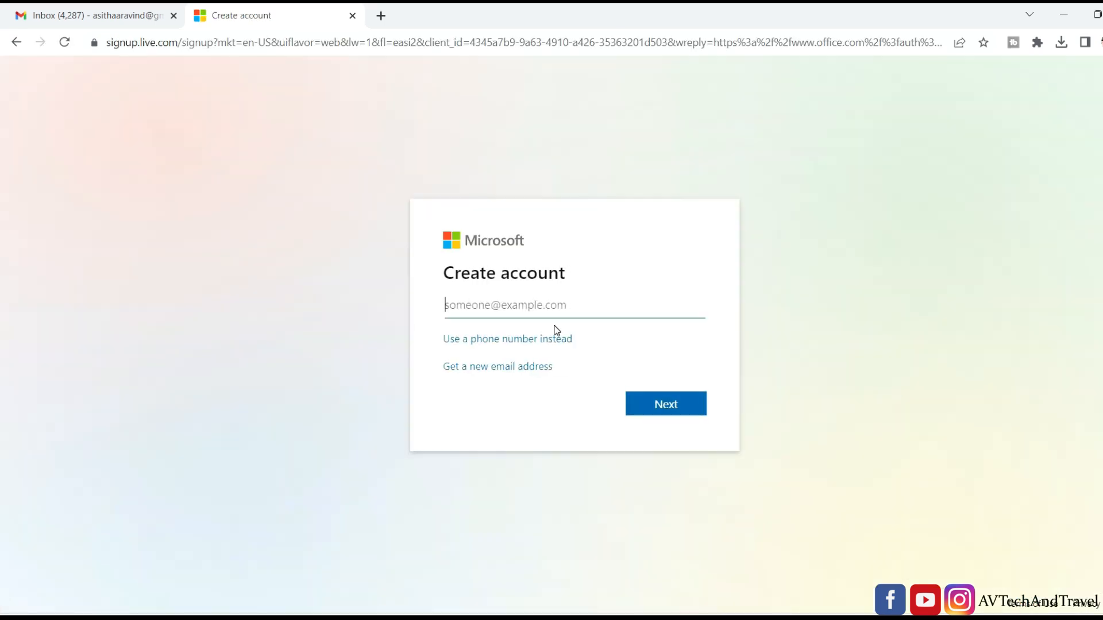
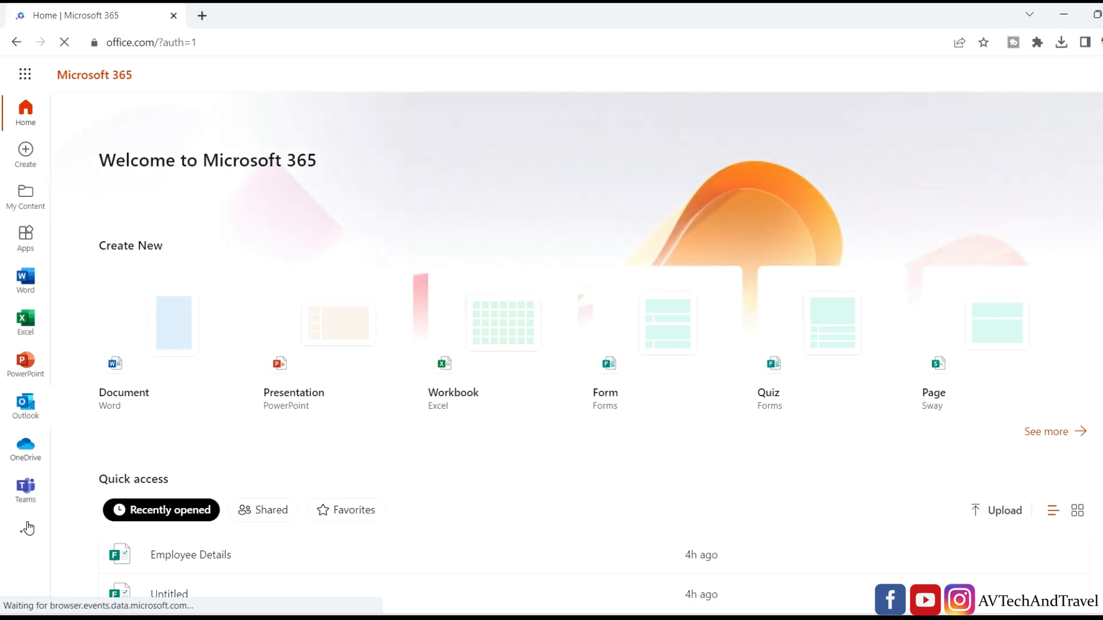
Create a new blank form from the Form tile in the Microsoft 365 apps list.
click(28, 76)
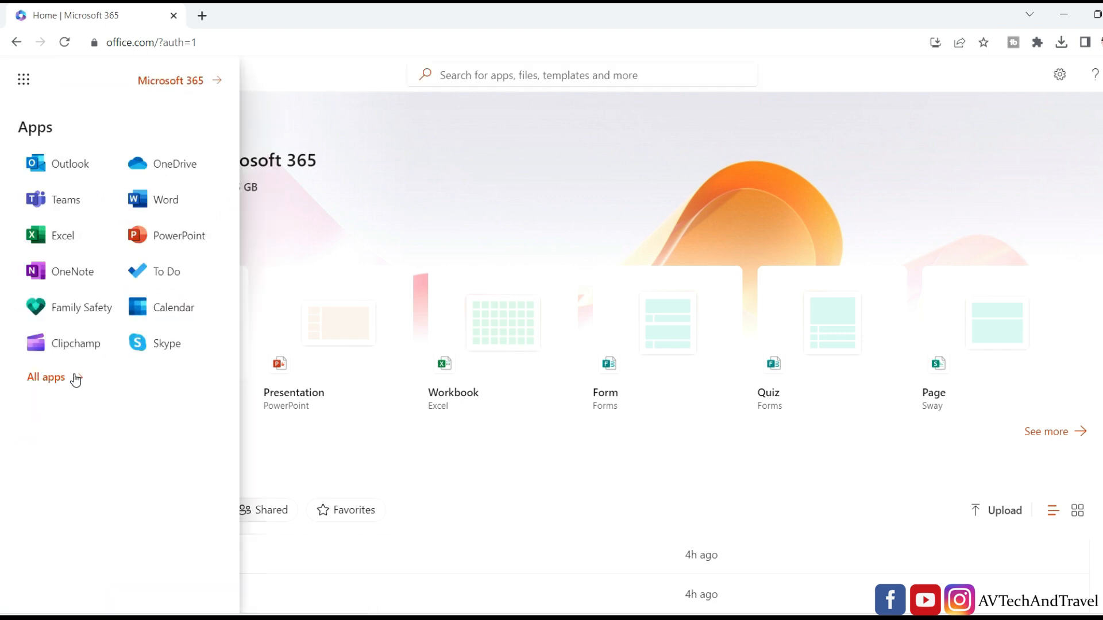
click(46, 378)
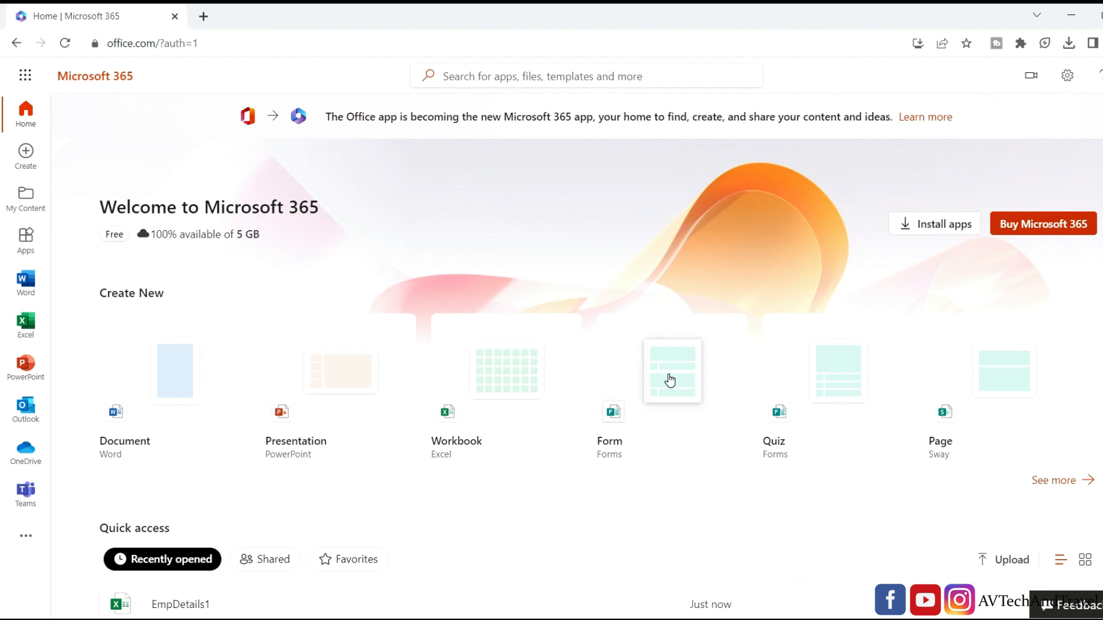
click(670, 380)
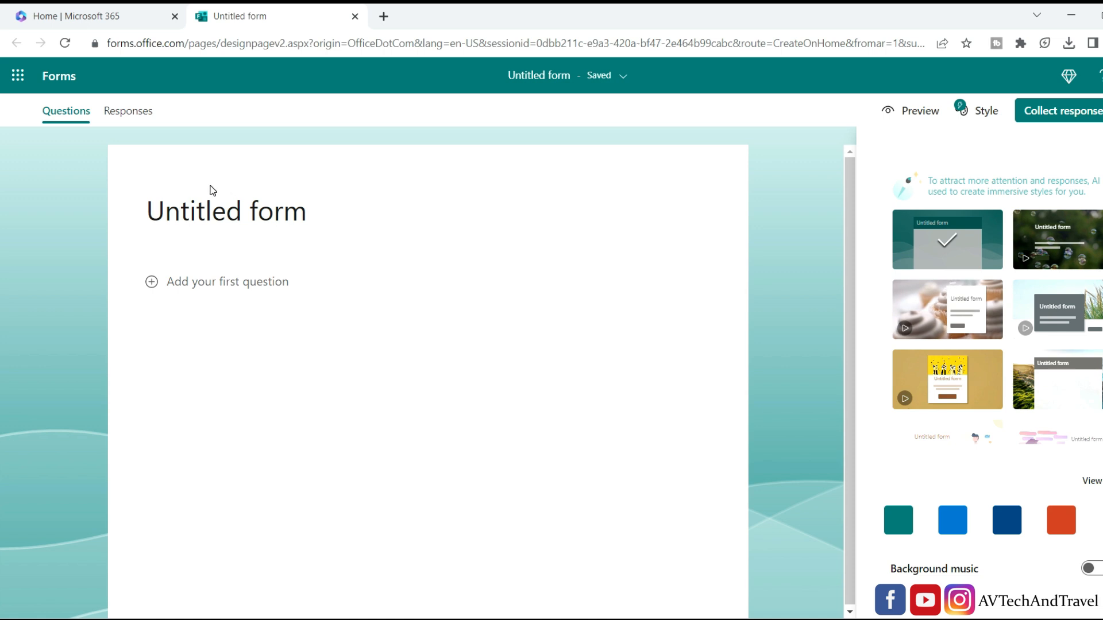
Name the form 'Microsoft Excel' with description 'Course Details', then start its first question.
click(201, 216)
text(Microsoft Excel)
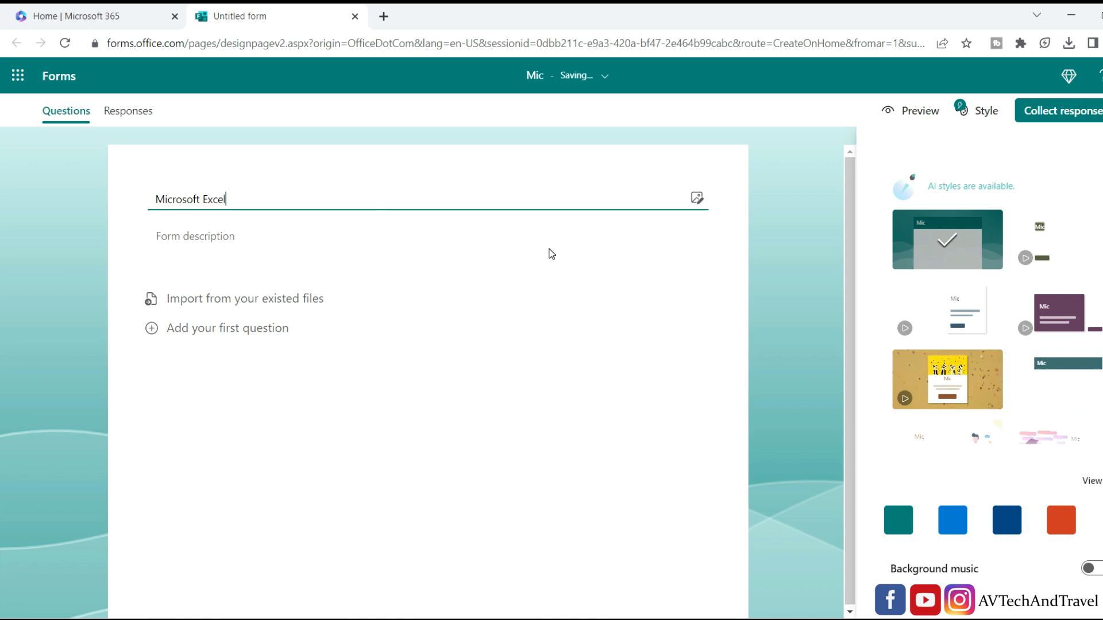
click(234, 238)
text(Course Details)
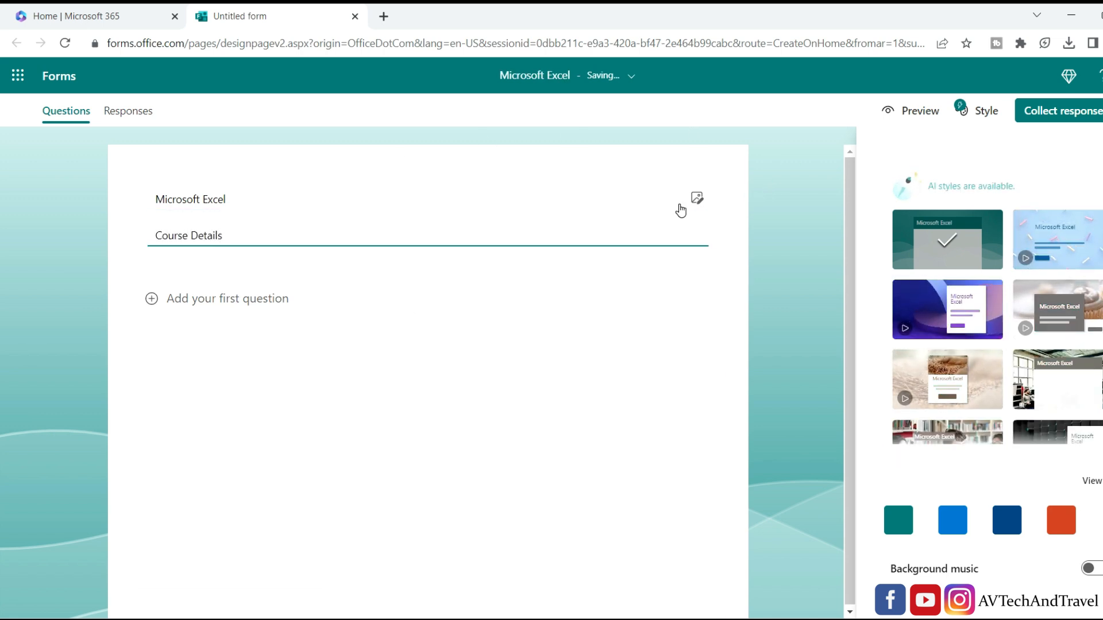
click(229, 296)
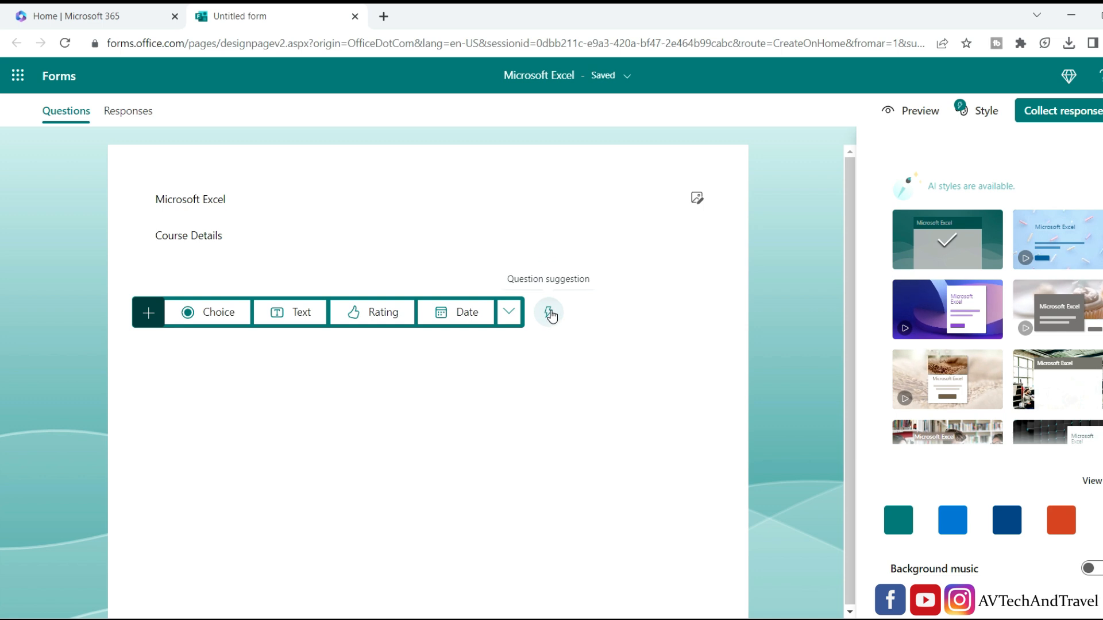
Browse the recommended question suggestions, dismiss them, and return to the Microsoft 365 home tab.
click(549, 314)
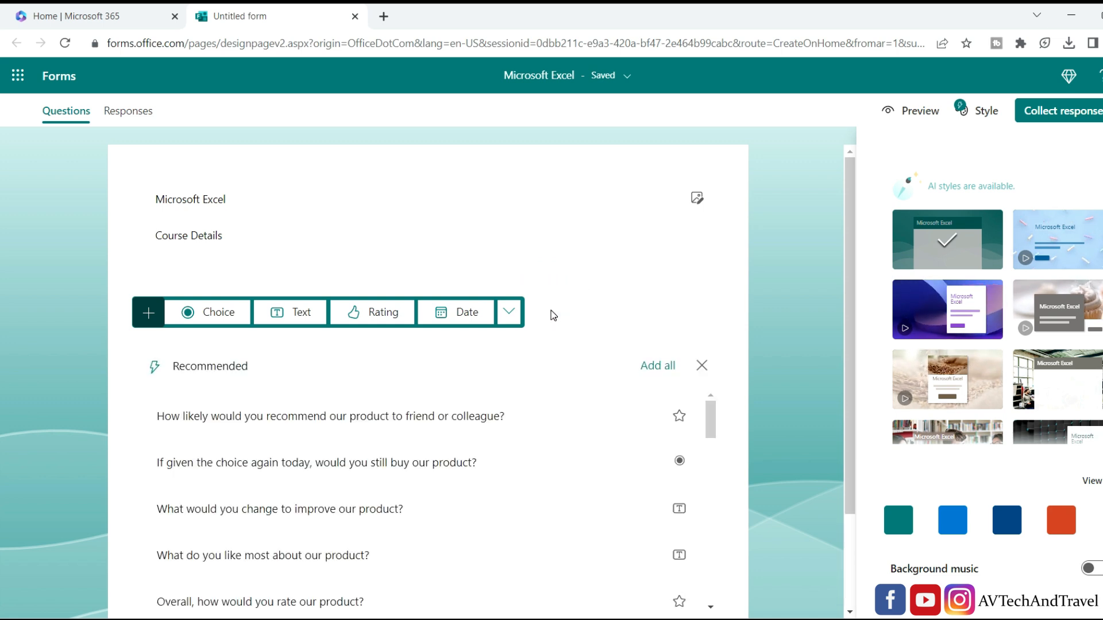
scroll(550, 314, down, 2)
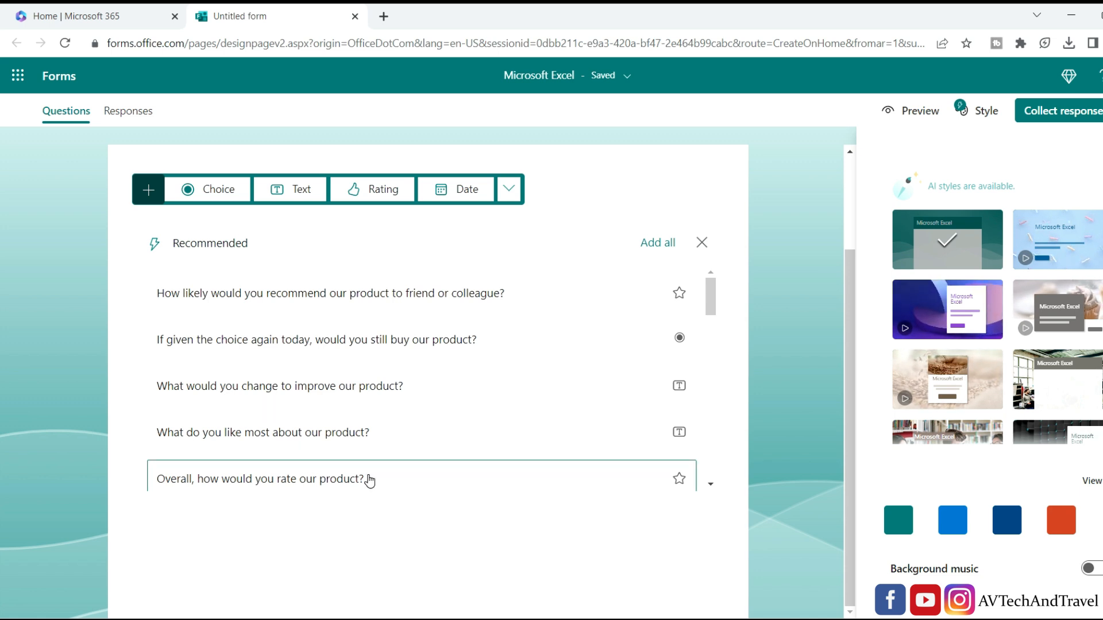
drag(710, 296, 732, 237)
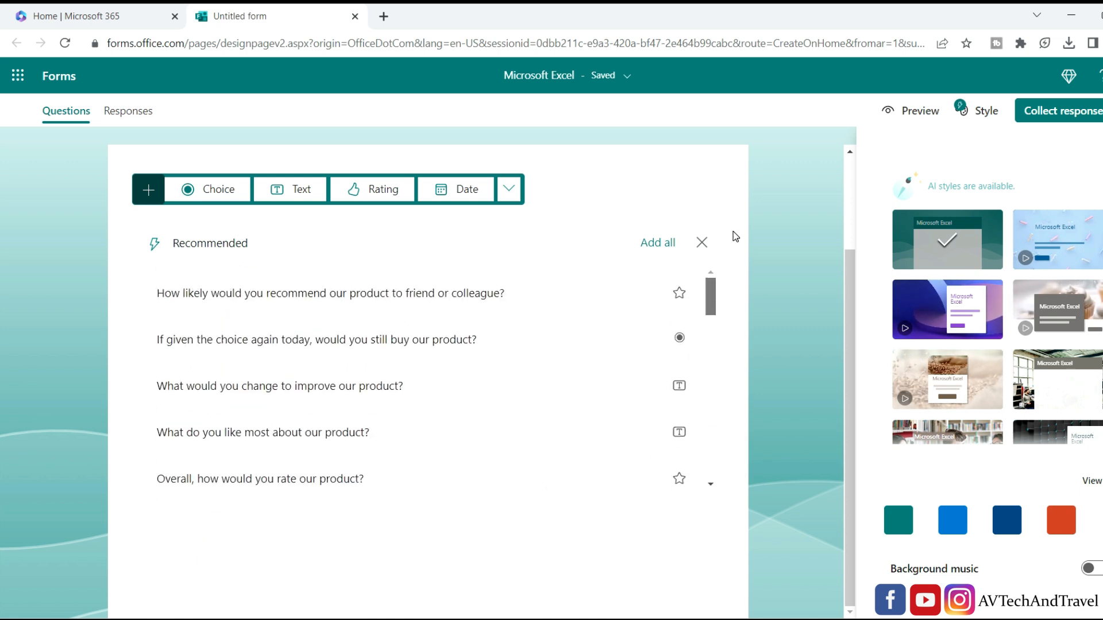
click(705, 246)
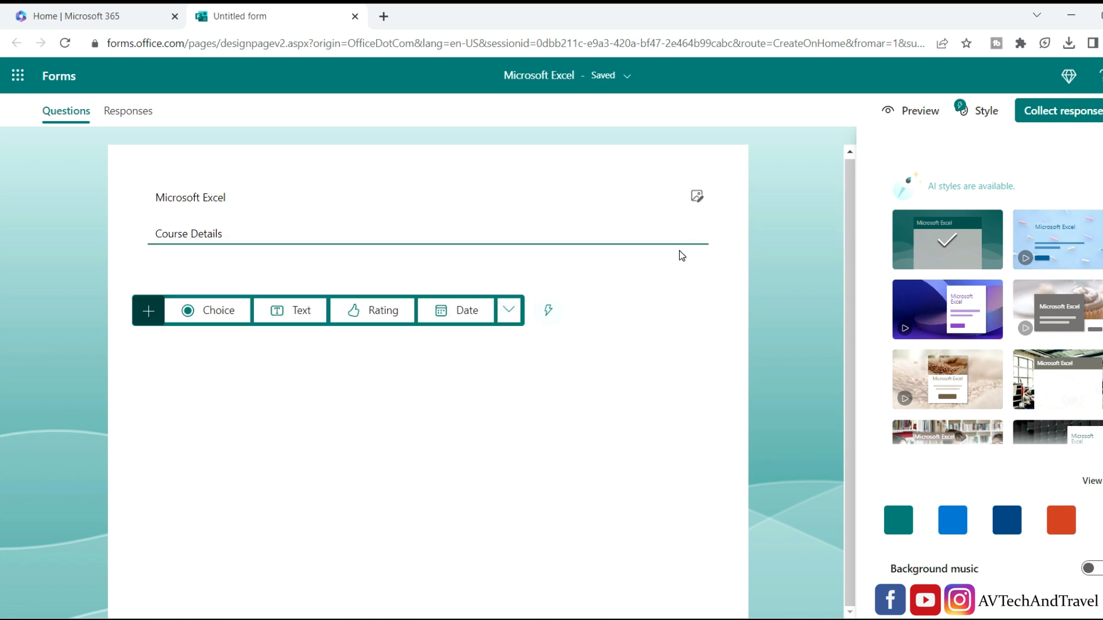
click(127, 24)
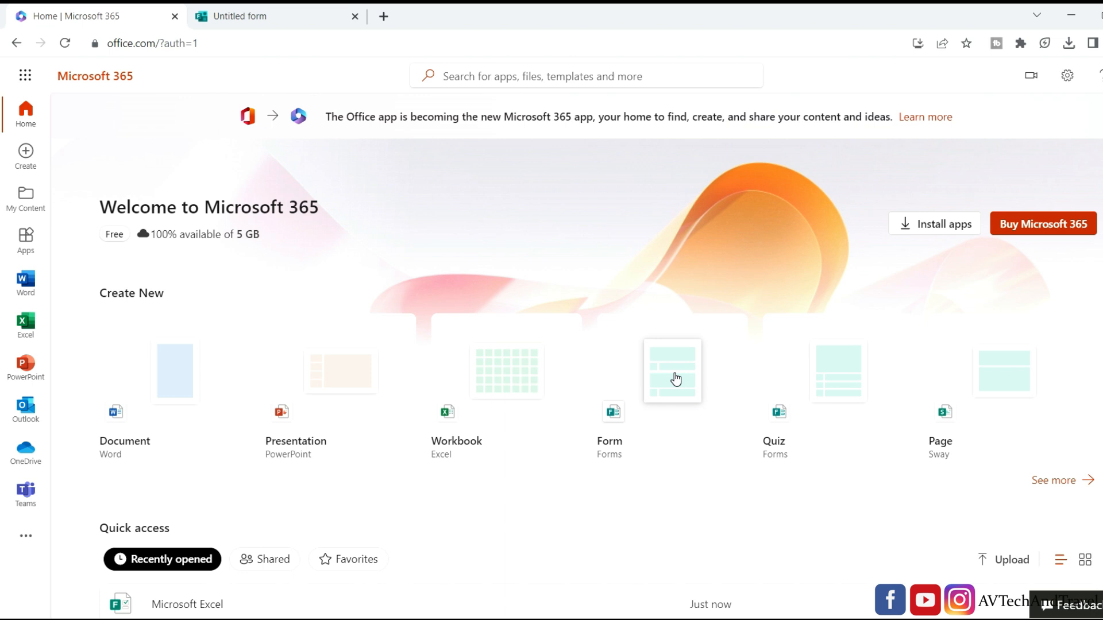
Create a blank form titled 'Employee Details' described as 'Details of Employees', then start its first question.
click(675, 379)
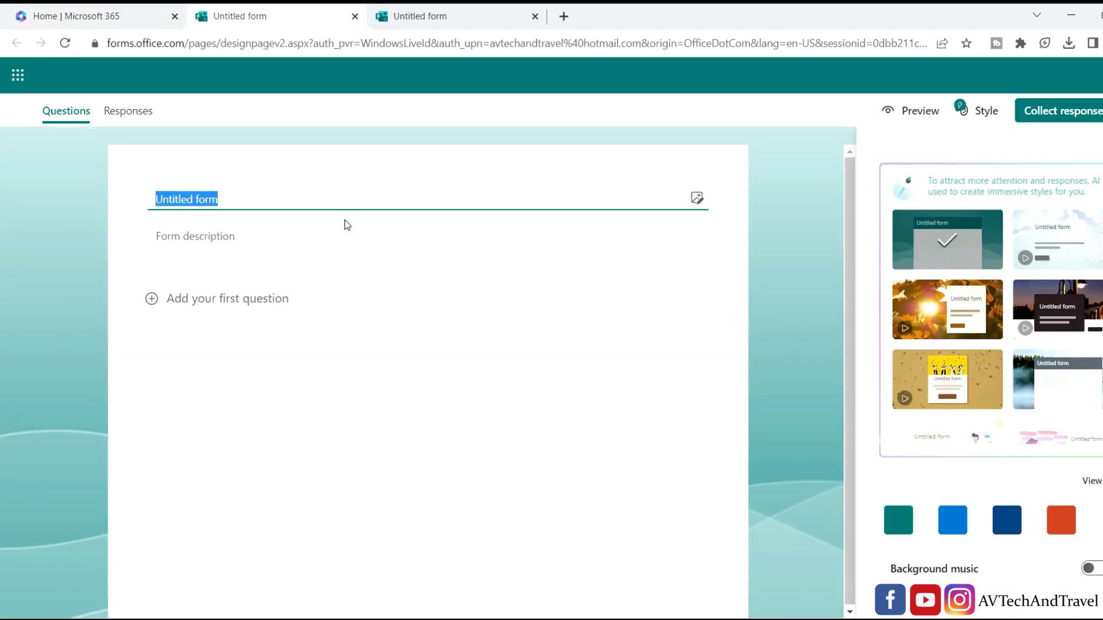
text(Em)
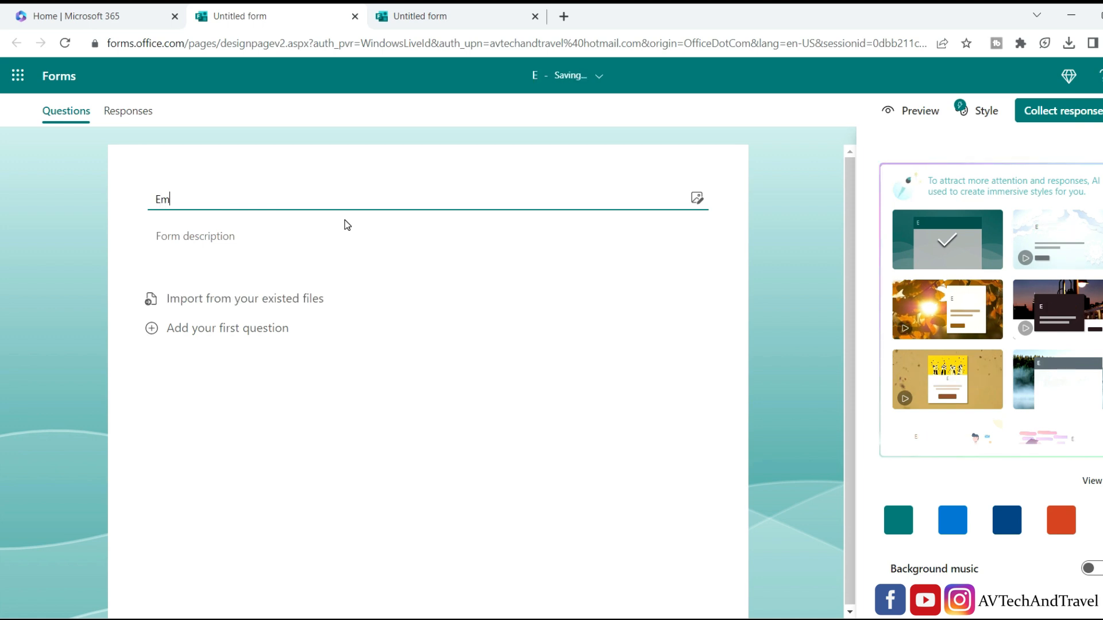
text(ployee )
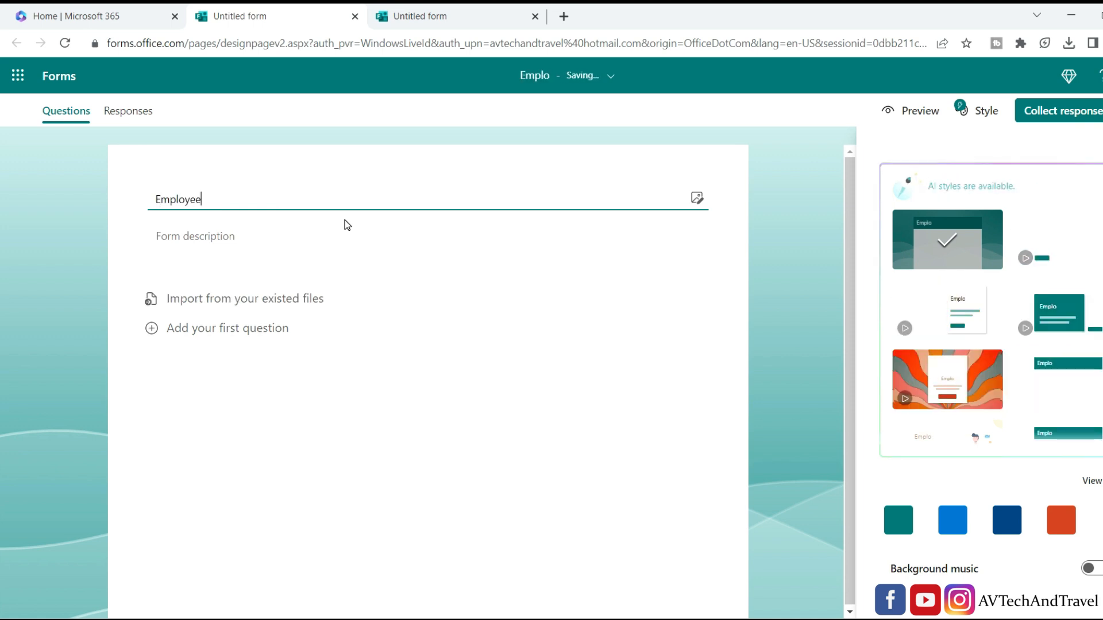
text(D)
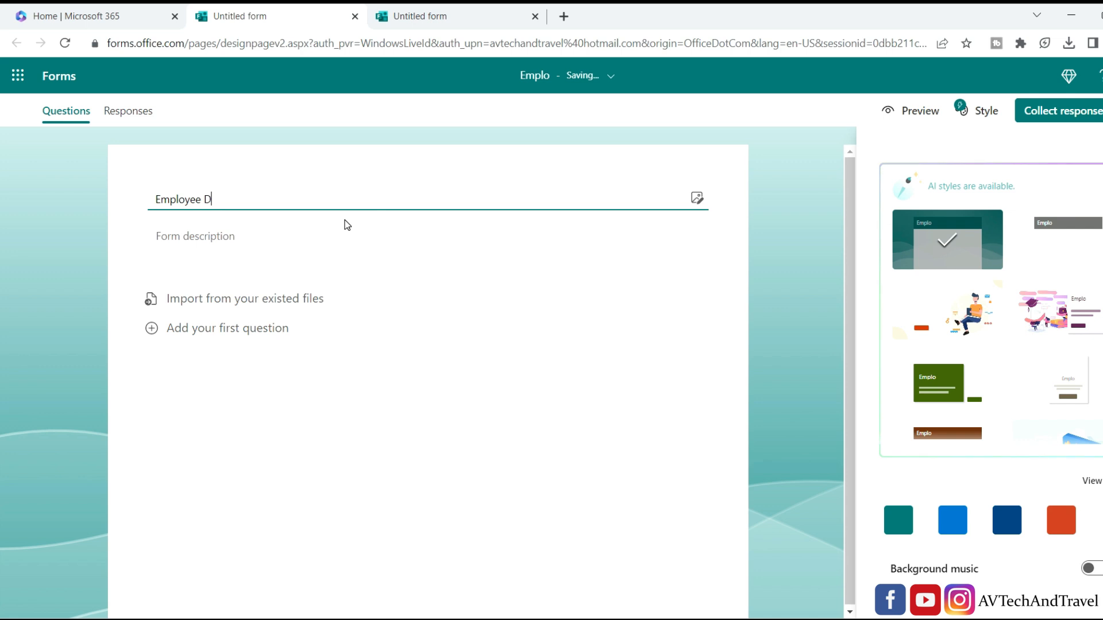
text(etails)
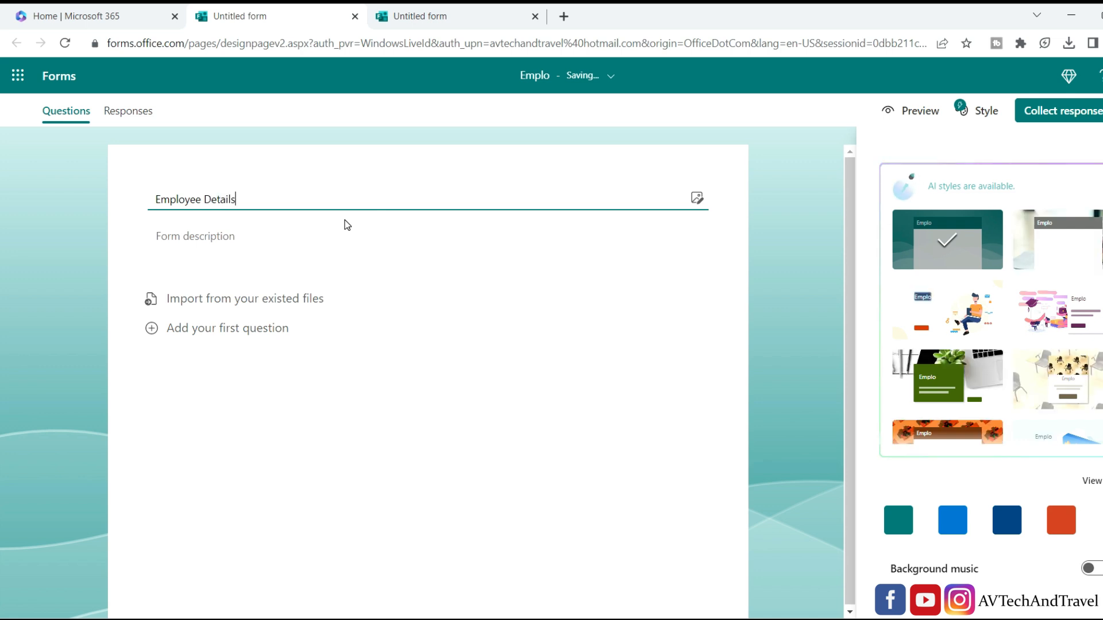
click(237, 236)
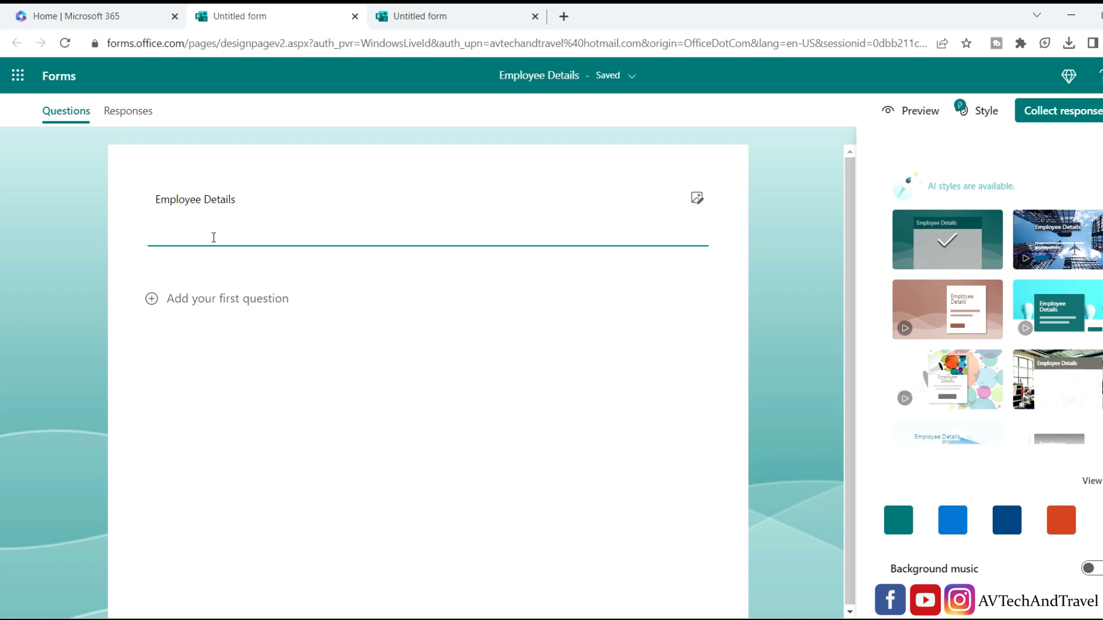
text(Details o)
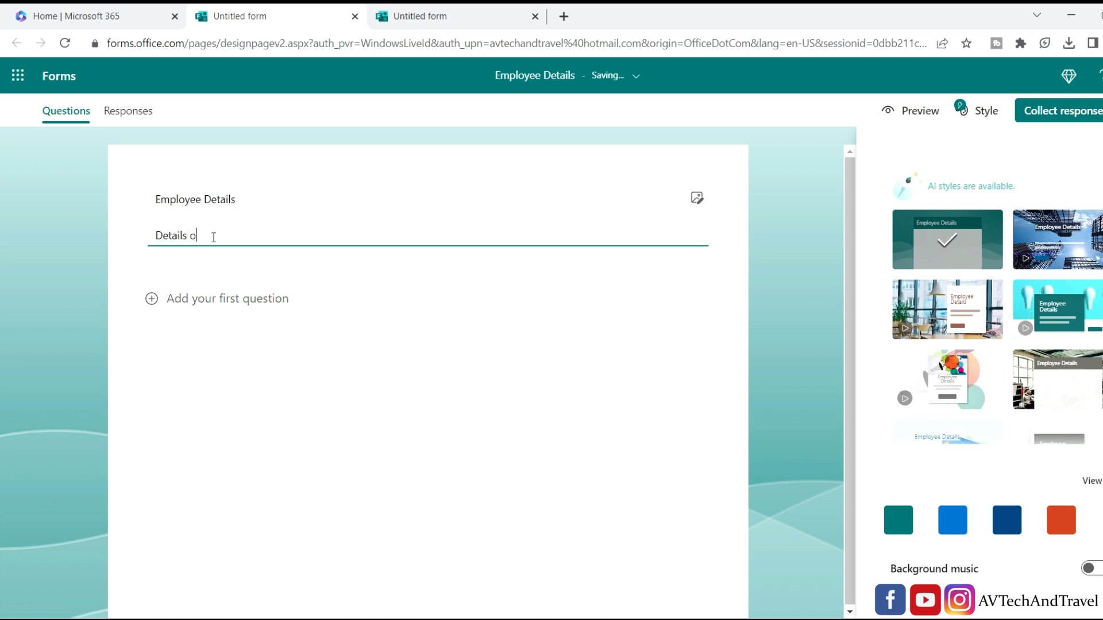
text(f Employees)
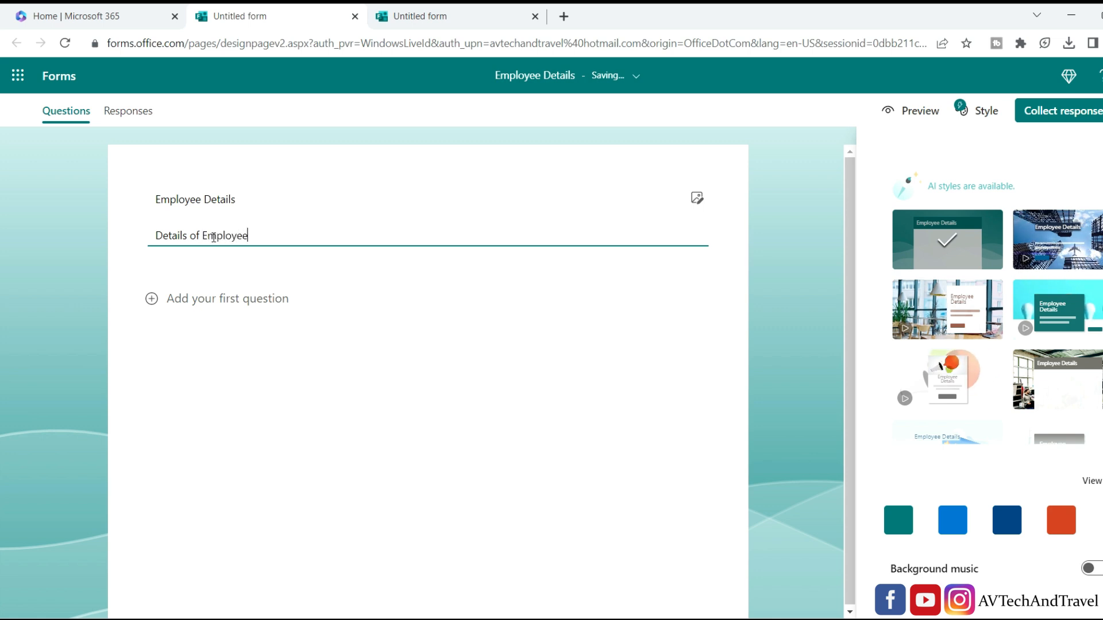
click(227, 300)
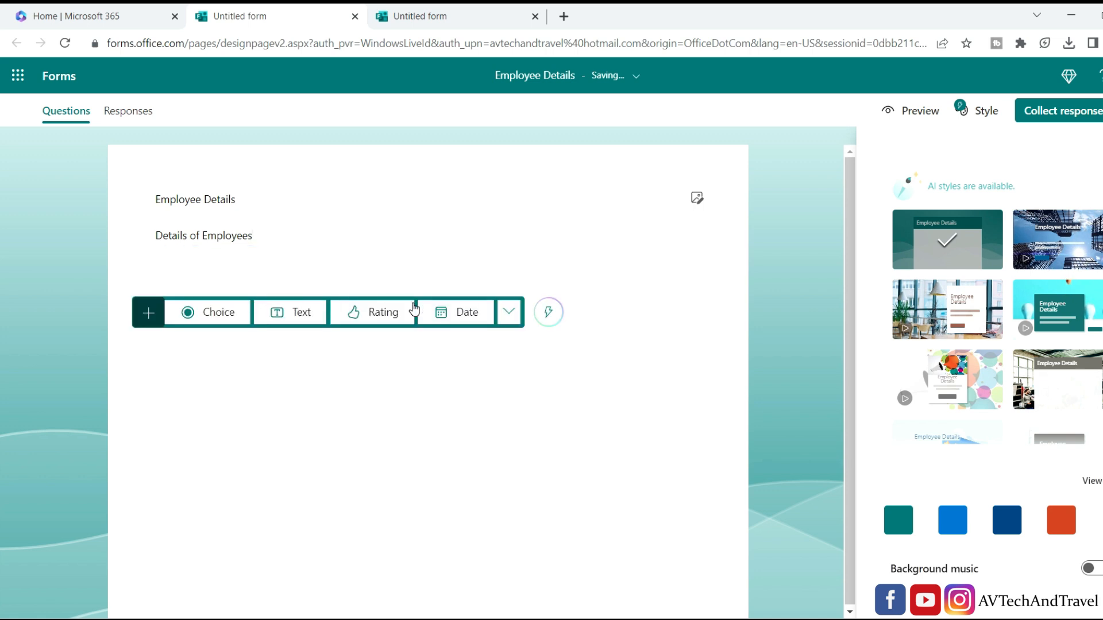
Add the suggested Employee ID, Full name, Email, Age group, Department and computer-speed questions together.
click(548, 314)
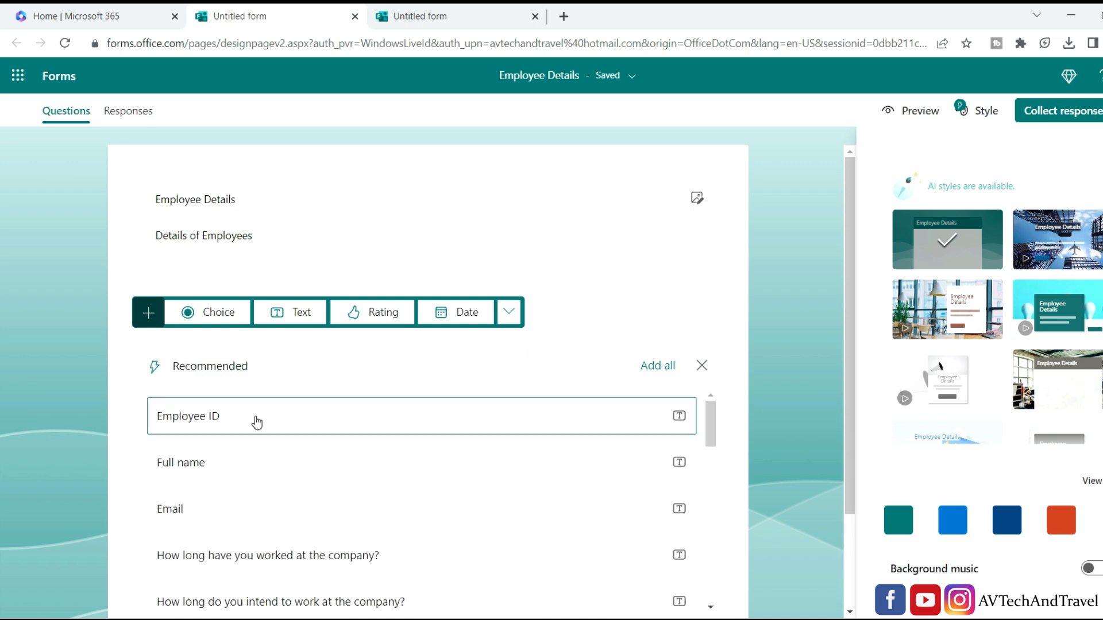
click(608, 422)
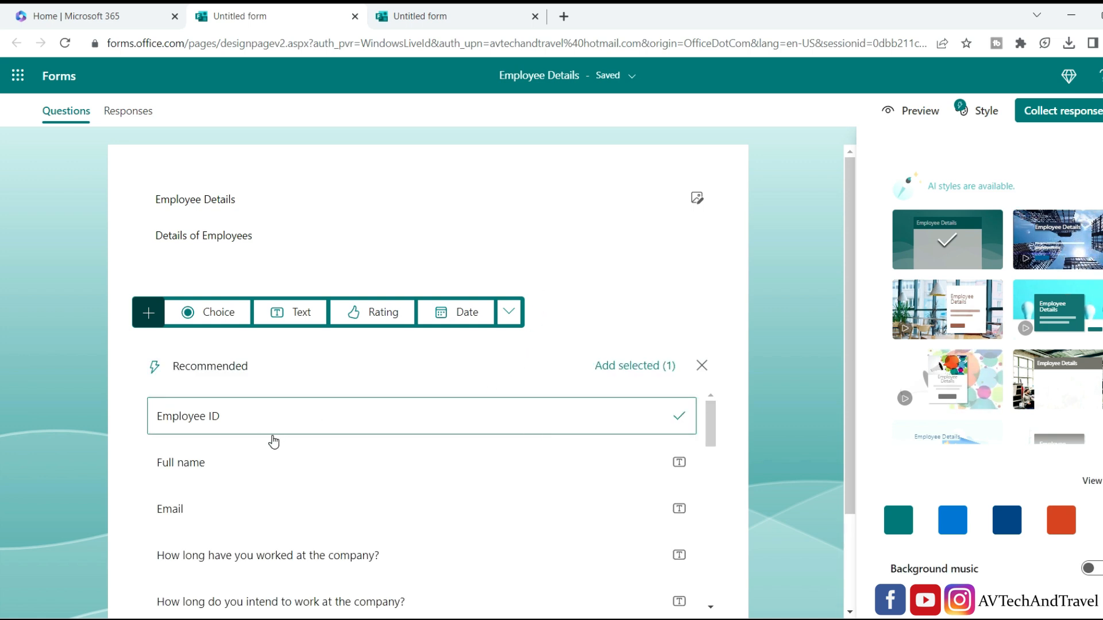
click(501, 521)
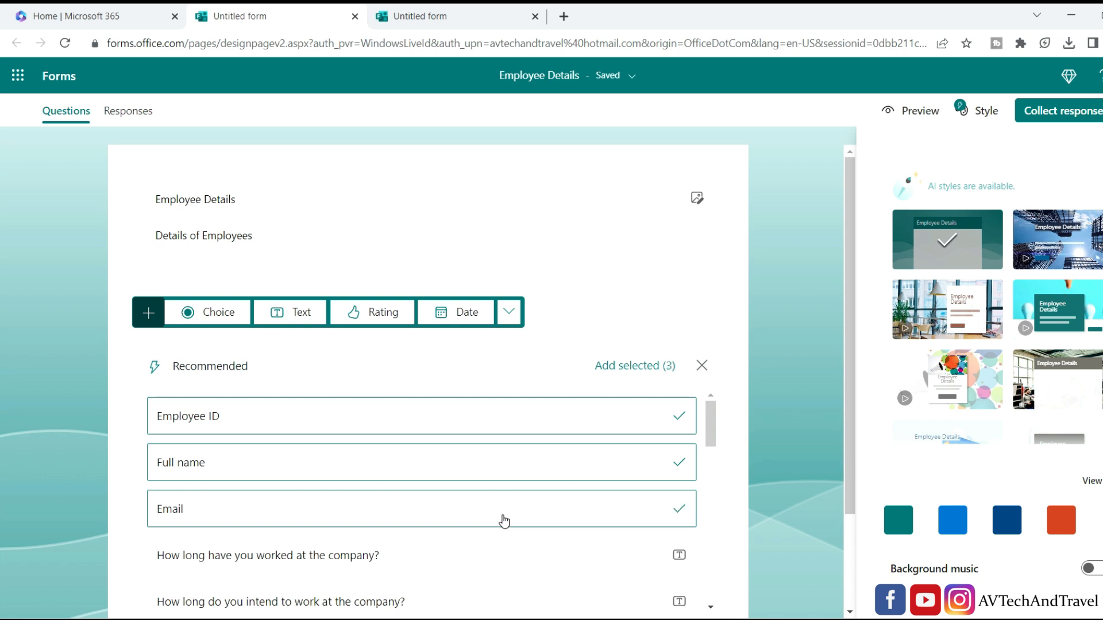
scroll(514, 510, down, 3)
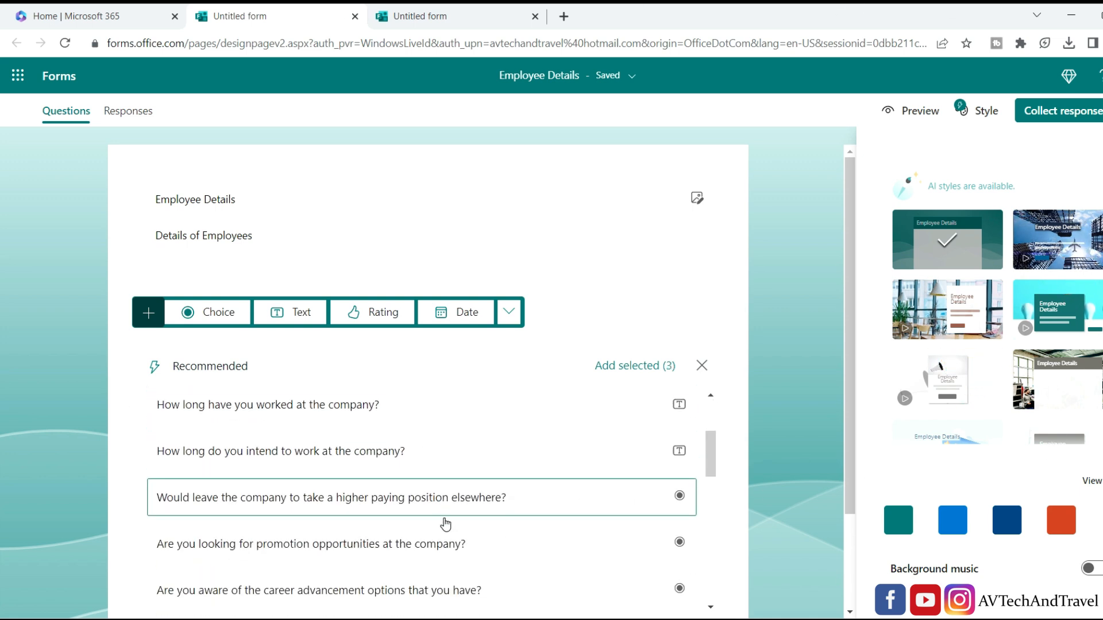
drag(711, 471, 710, 528)
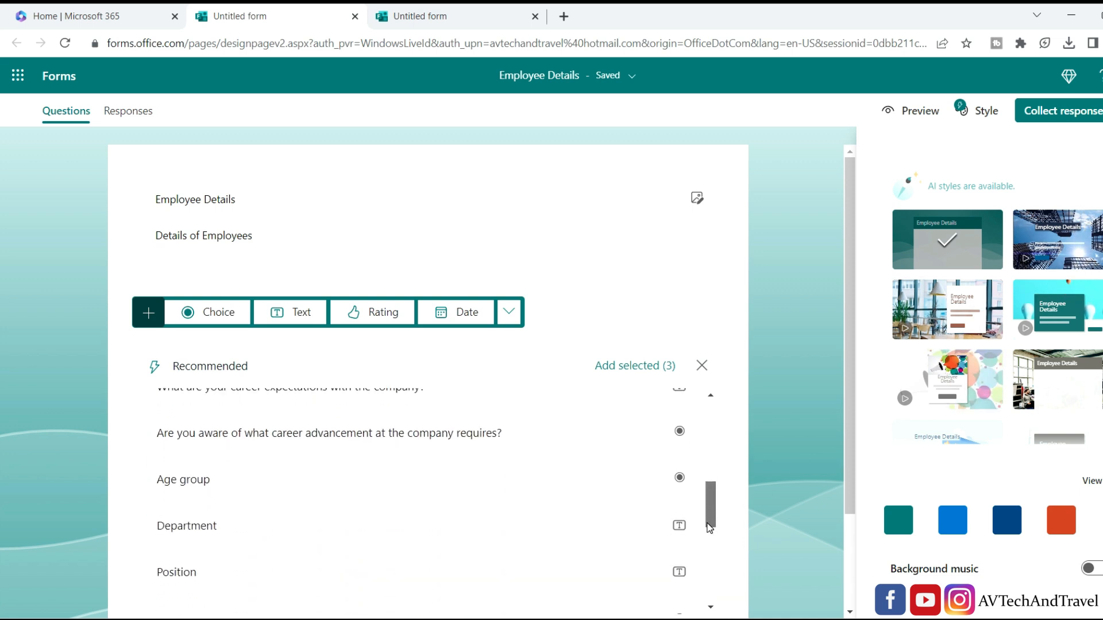
click(520, 488)
click(626, 513)
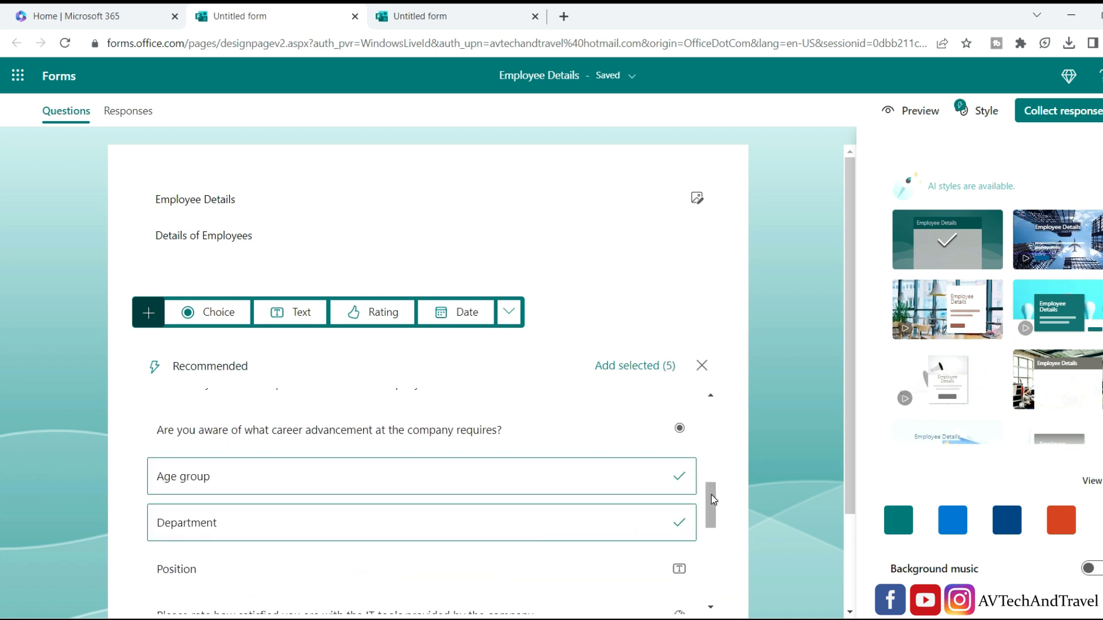
drag(711, 499, 710, 559)
click(562, 441)
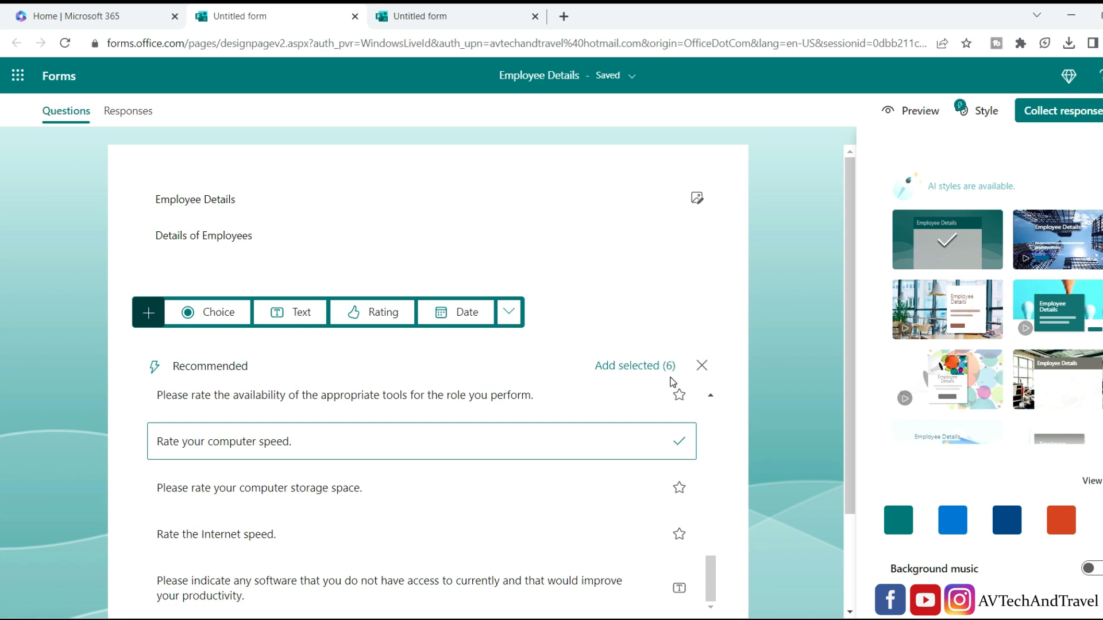
click(621, 375)
scroll(253, 374, down, 9)
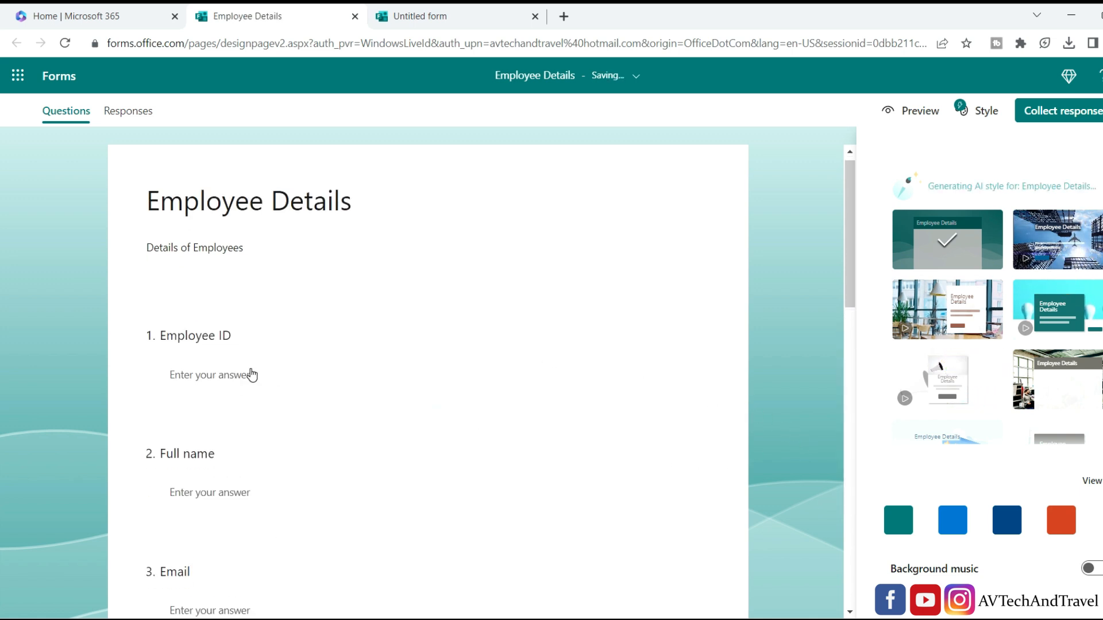
scroll(274, 412, down, 10)
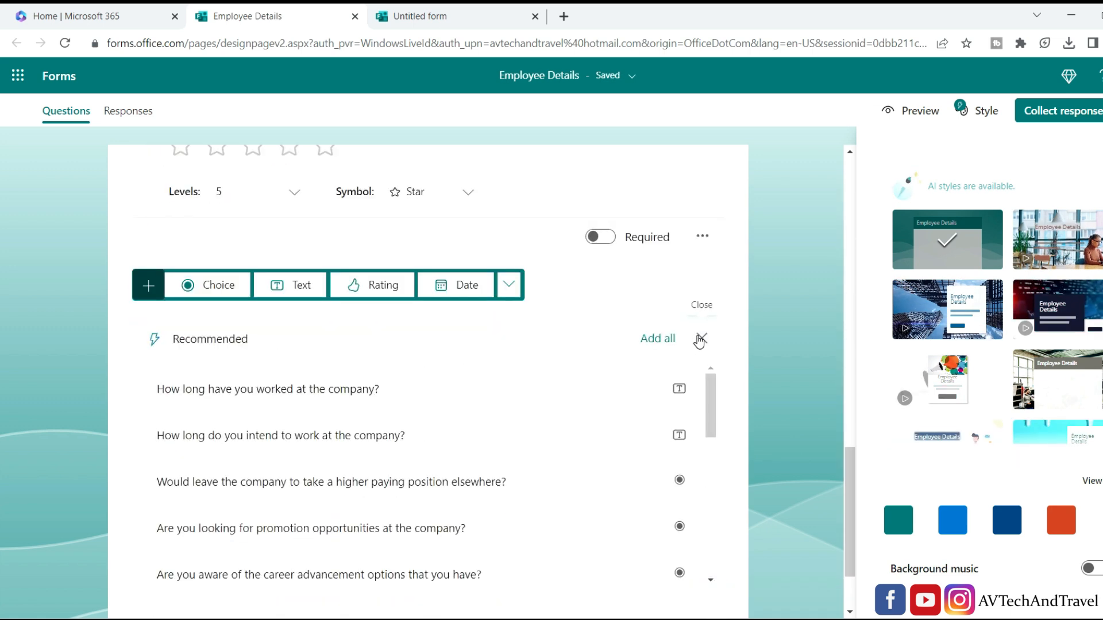
click(700, 341)
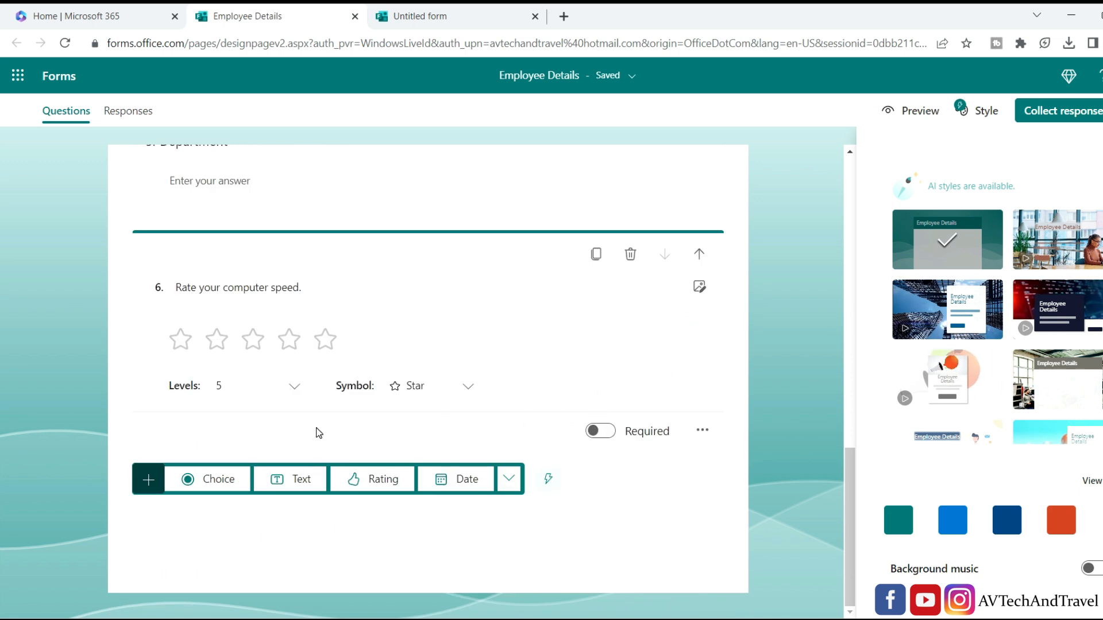
scroll(325, 430, up, 12)
scroll(329, 431, up, 3)
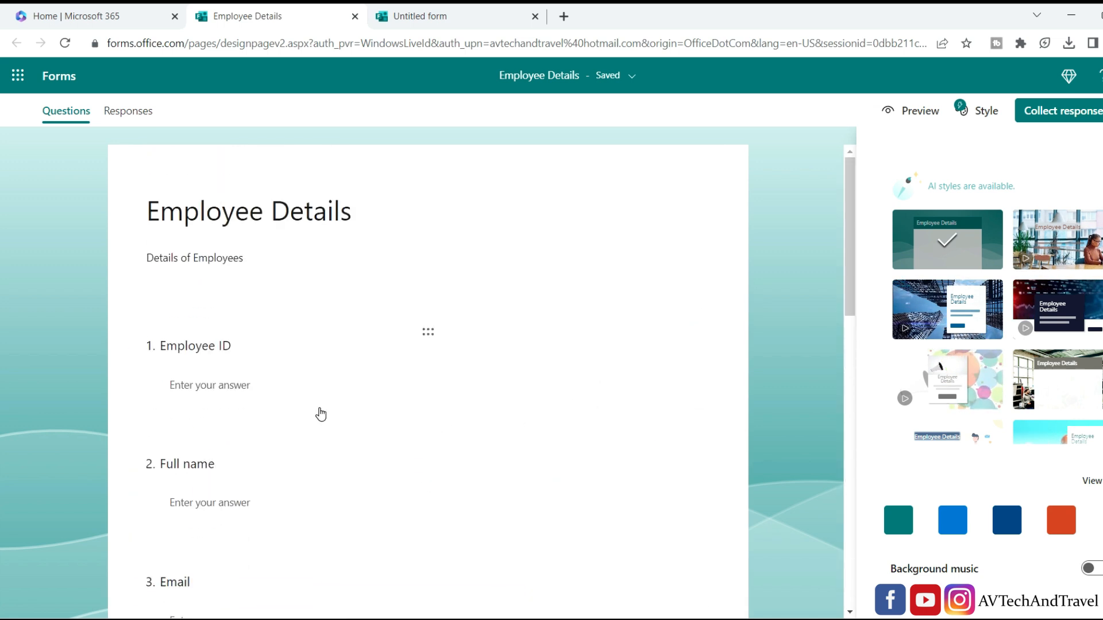
scroll(320, 414, down, 9)
scroll(320, 414, down, 6)
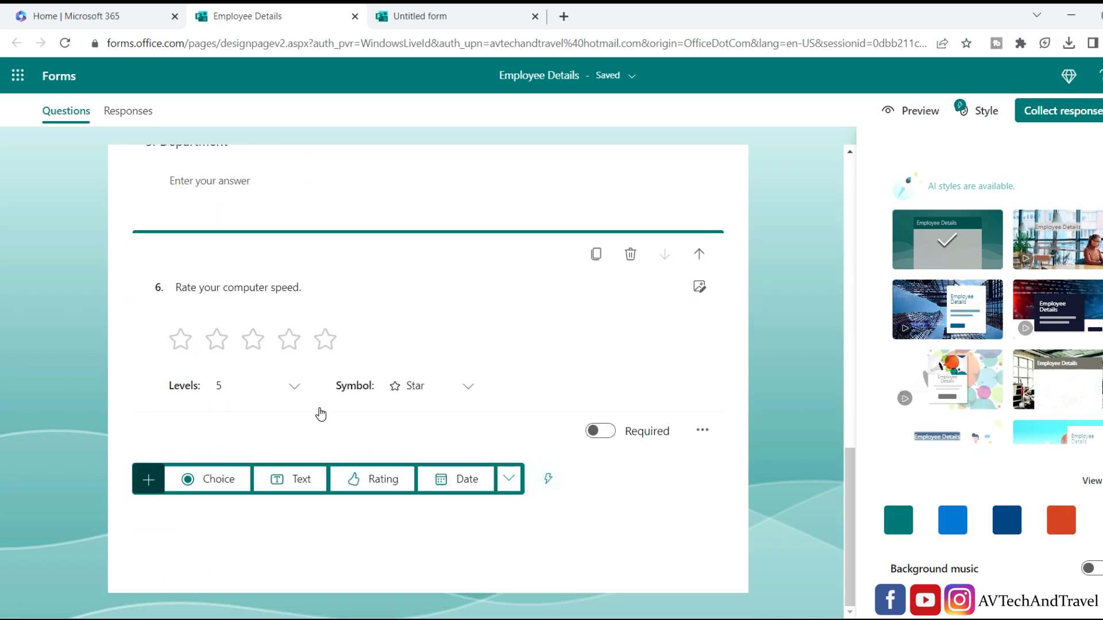
scroll(397, 362, up, 15)
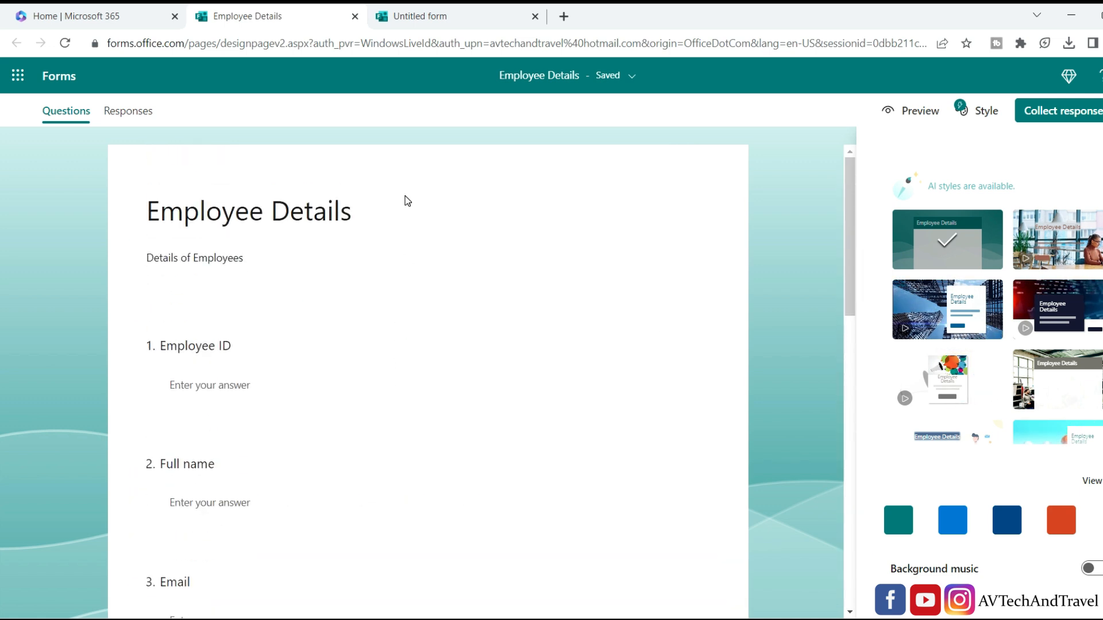
Title the untitled course form 'Microsoft Office 2021' and add choice question 'Please Select the course'.
click(439, 17)
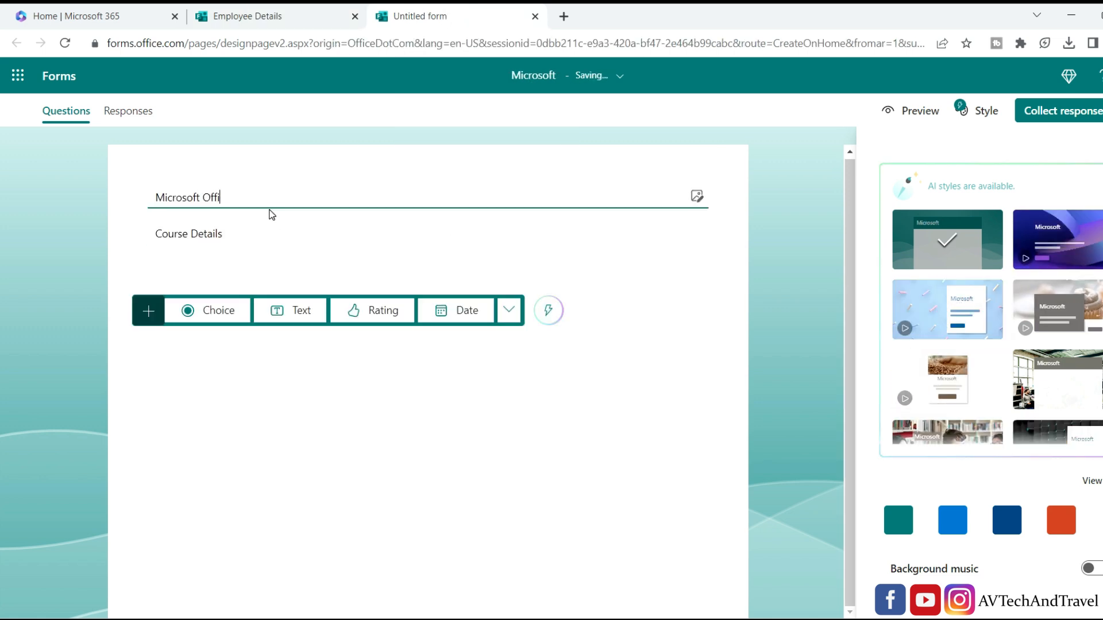
text(ce 2)
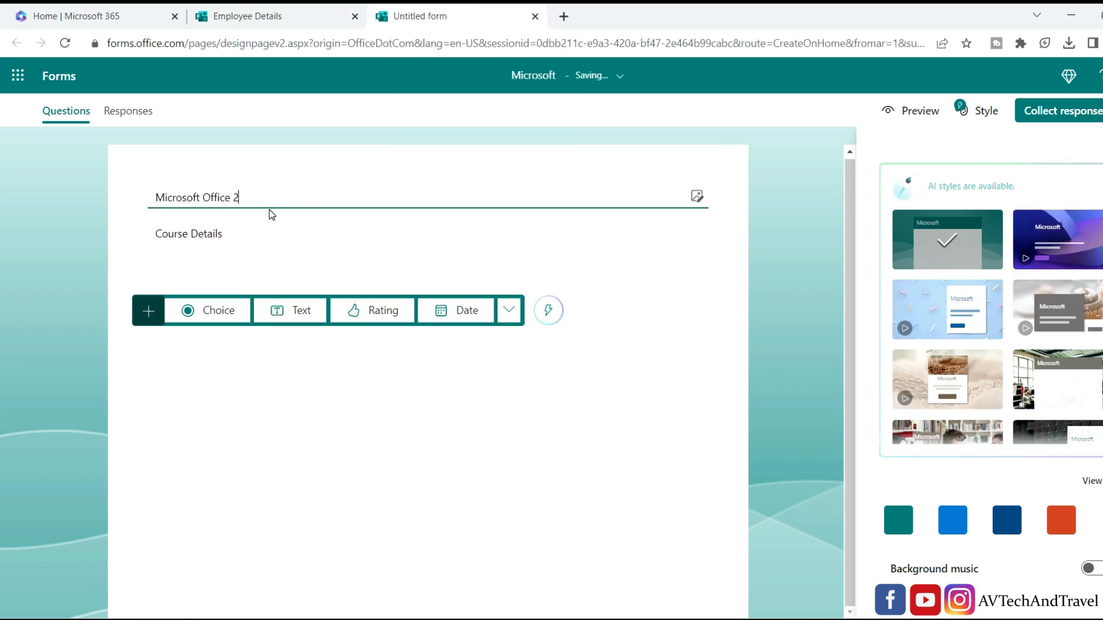
text(021)
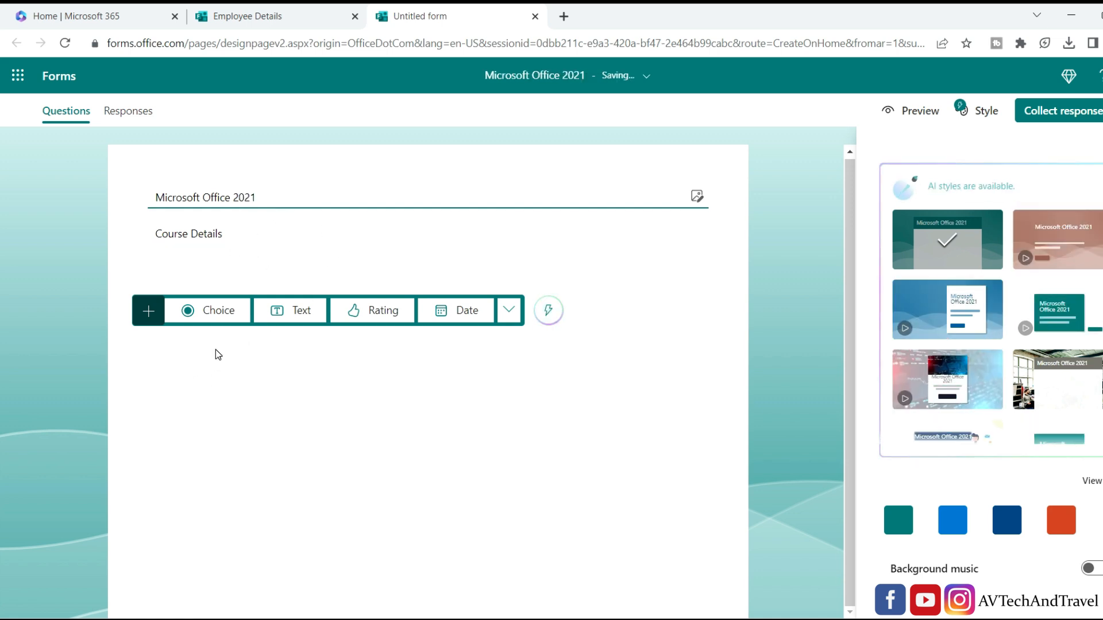
click(217, 313)
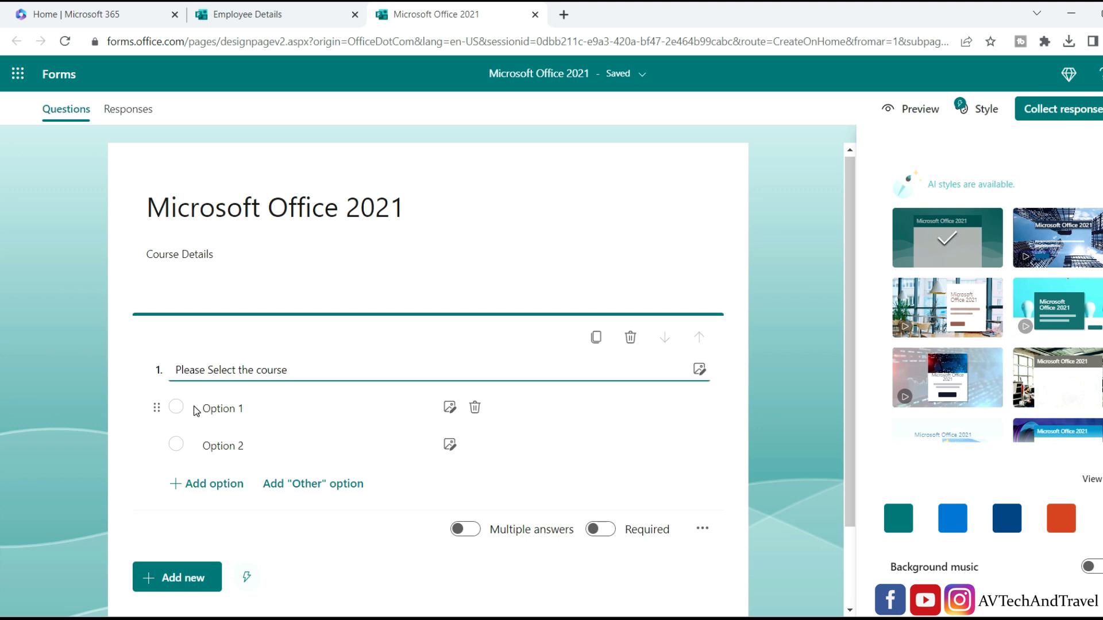
Enter Excel, Power Point and Word as the course question's three answer options.
click(258, 409)
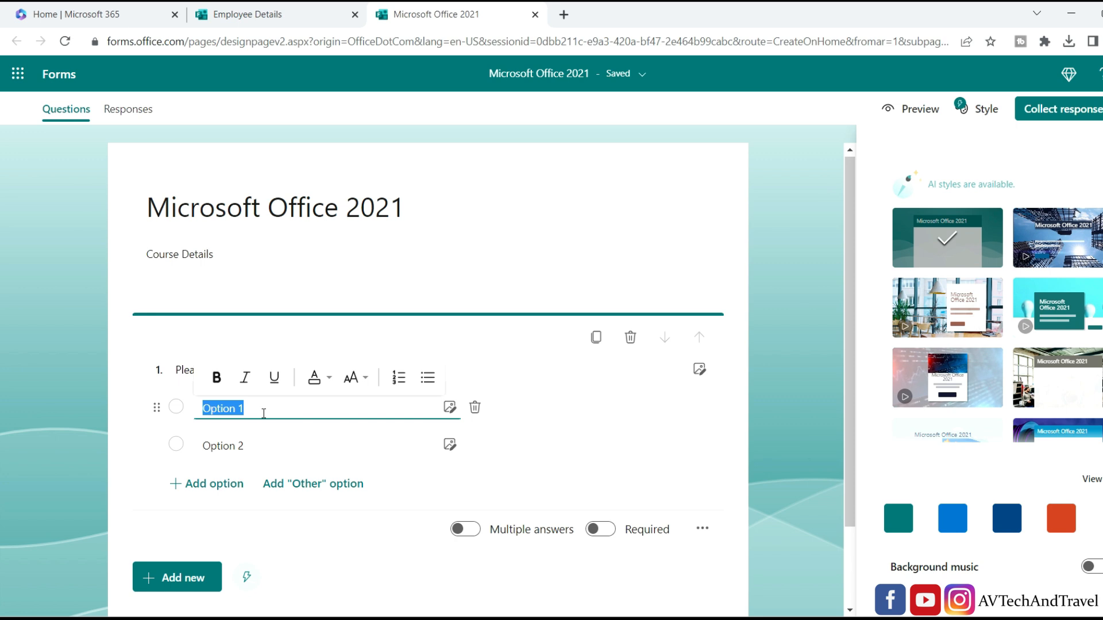
text(Exce)
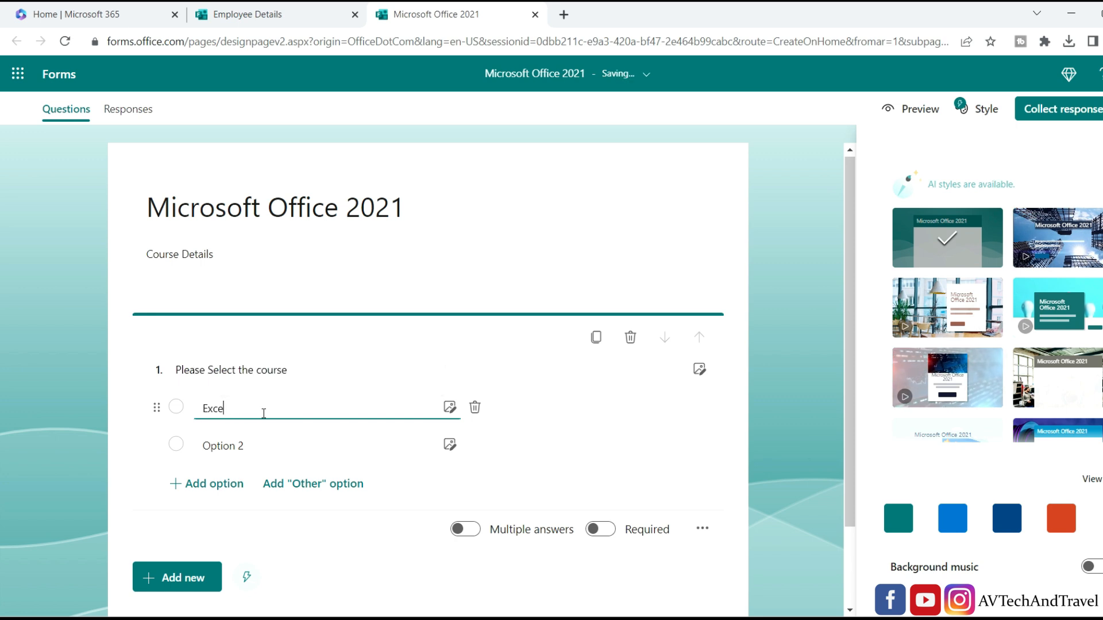
text(l)
click(260, 439)
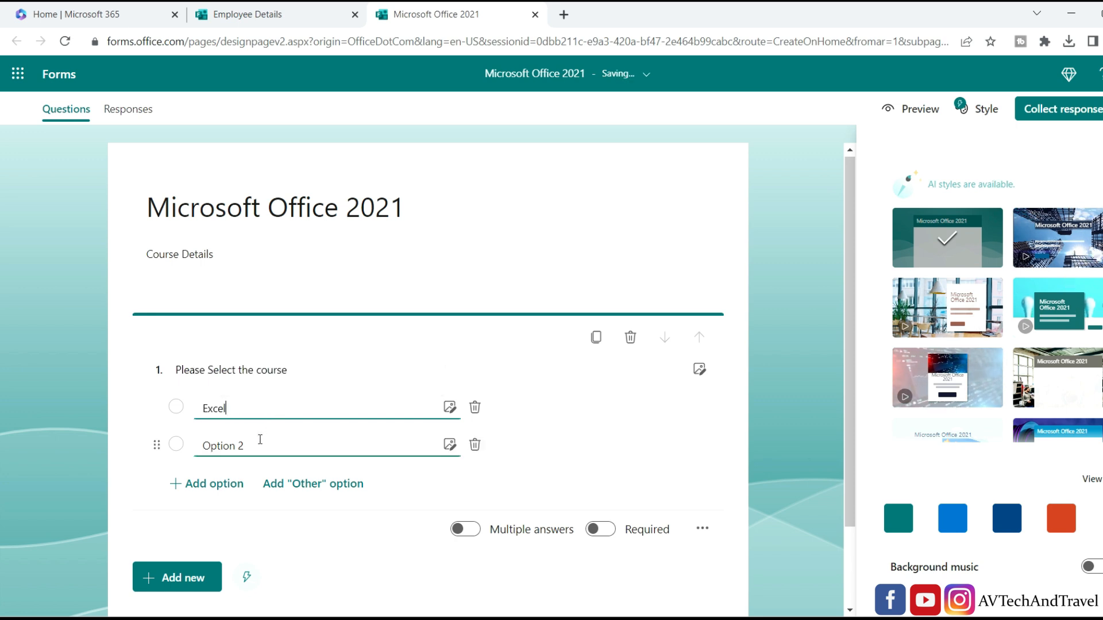
text(P)
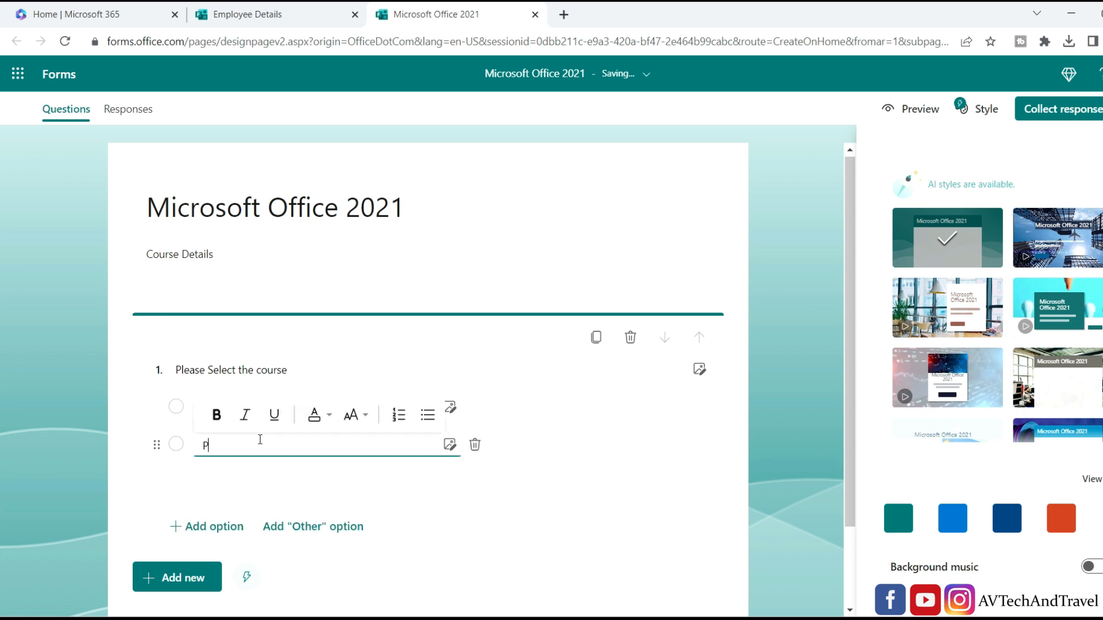
text(ower Point)
click(288, 541)
scroll(349, 541, down, 2)
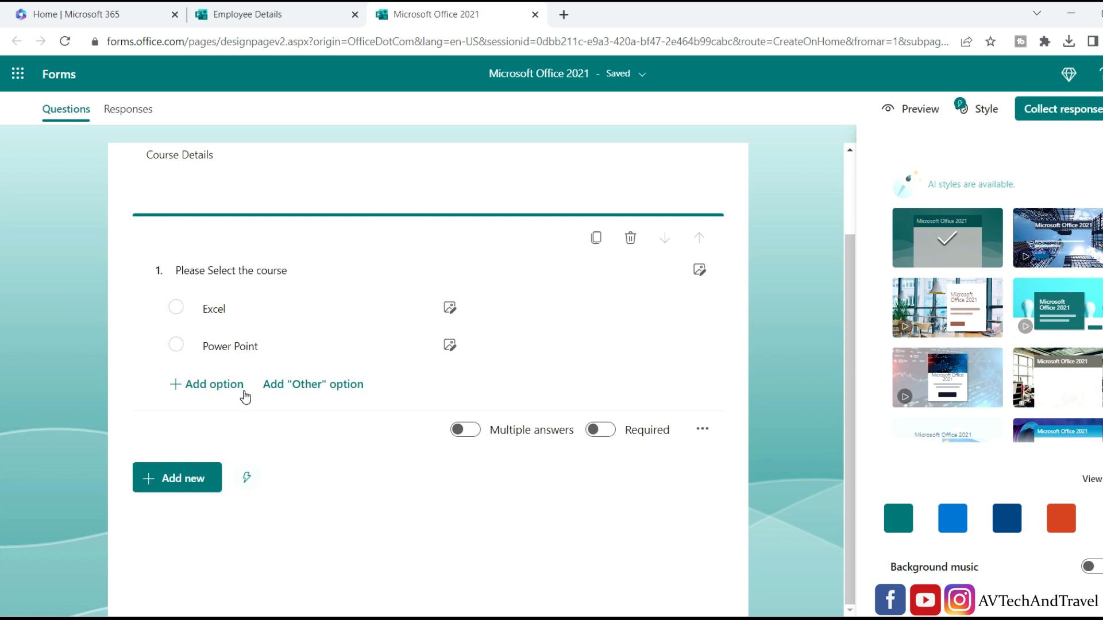
click(244, 391)
text(Wor)
text(d)
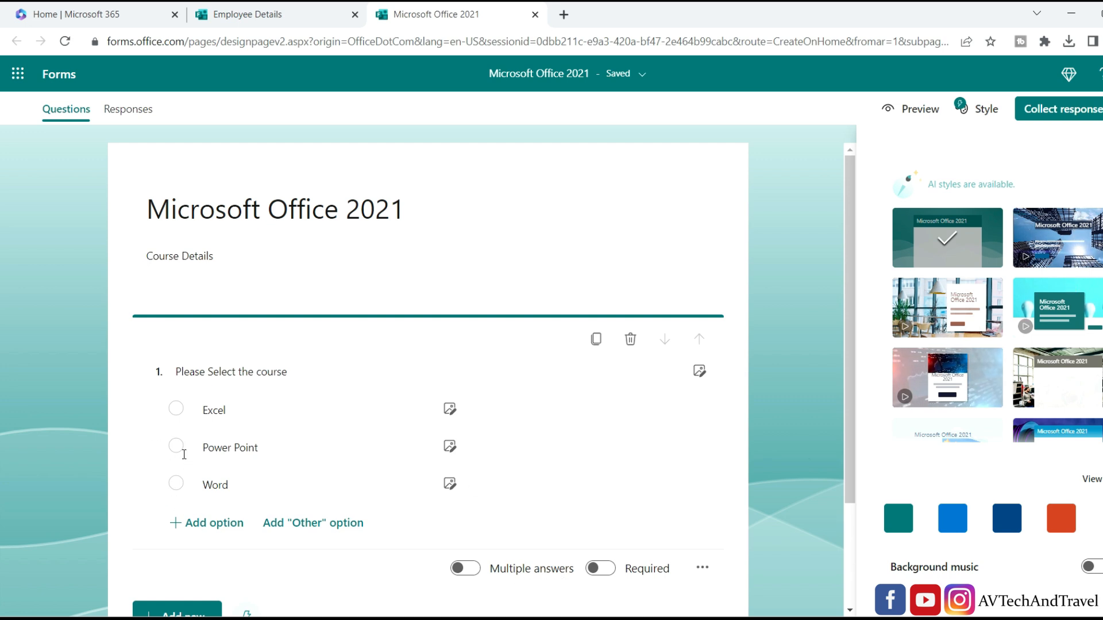
Turn on multiple answers with total options equal to 2 and mark the course question required.
click(463, 570)
scroll(400, 412, down, 3)
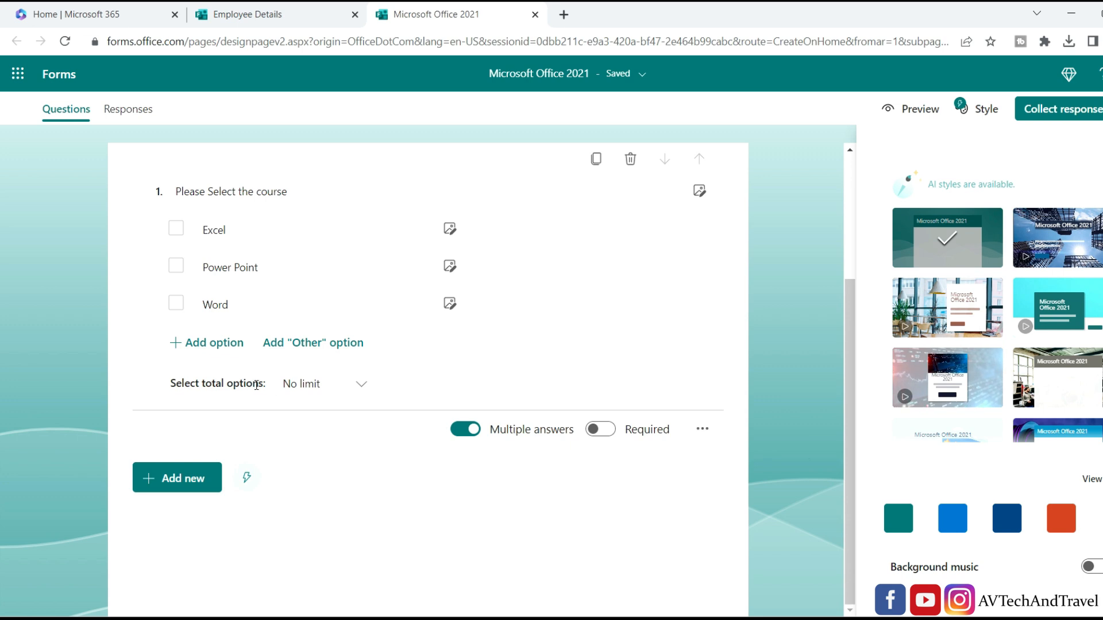
click(363, 388)
click(426, 382)
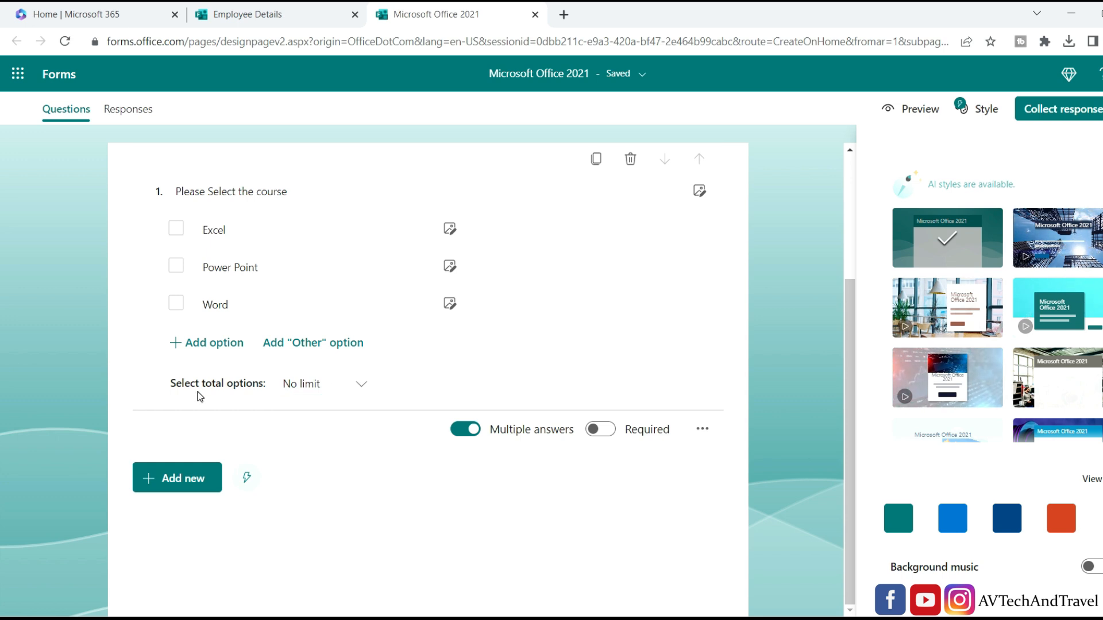
click(362, 387)
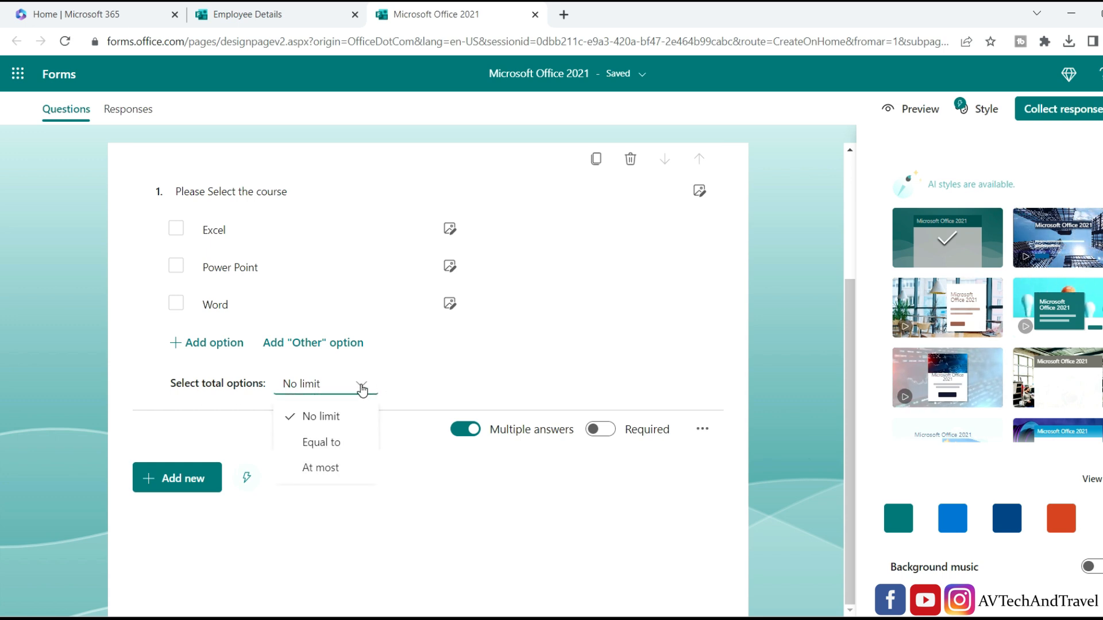
click(362, 445)
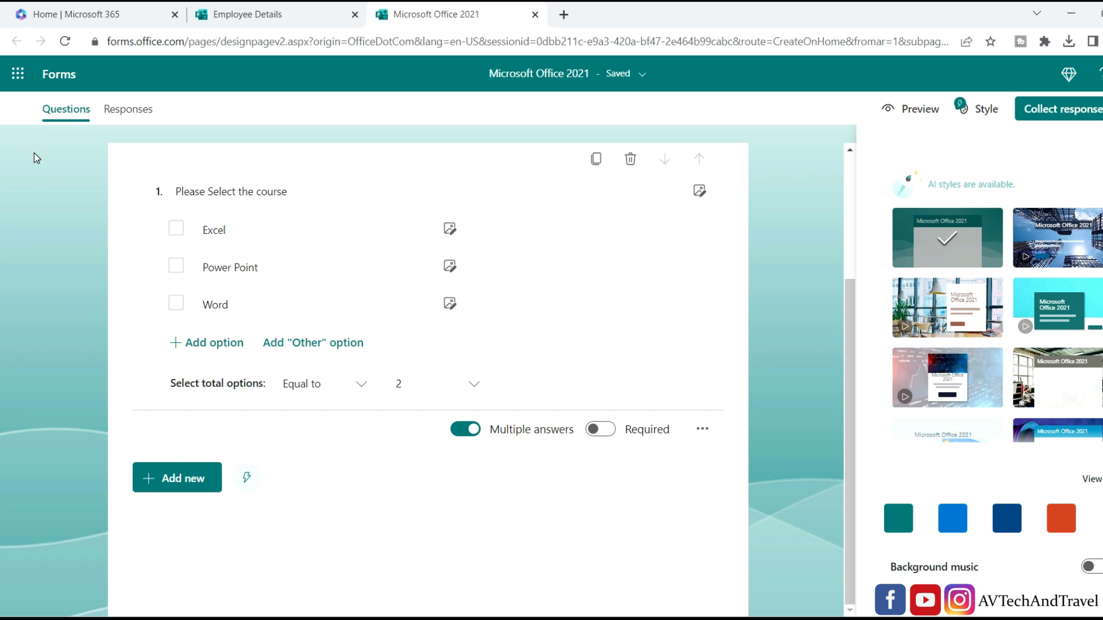
click(597, 436)
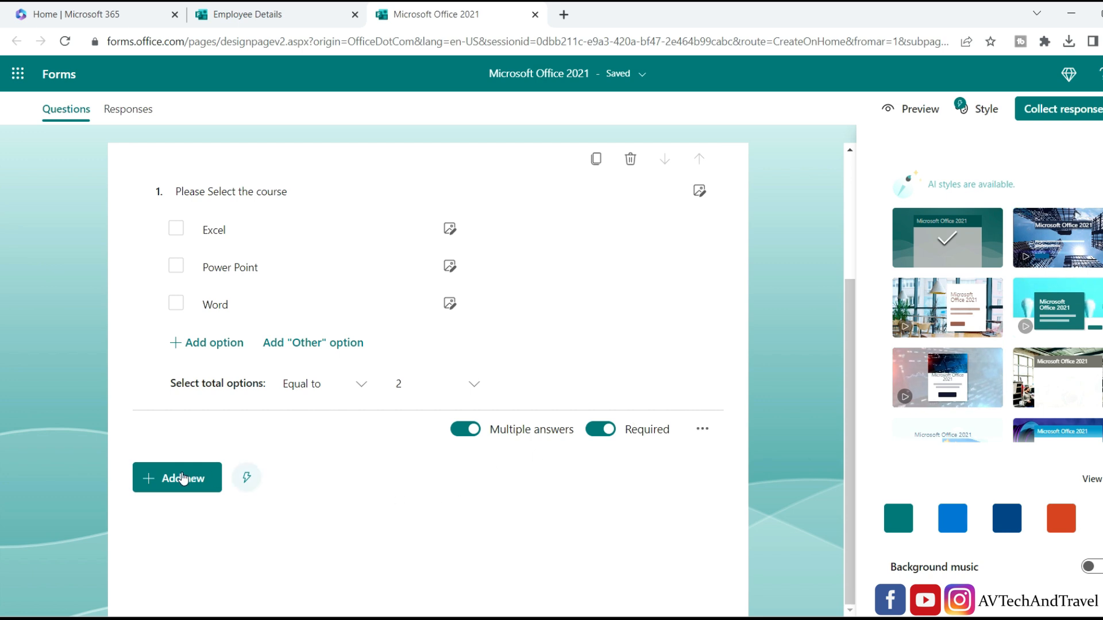
click(140, 485)
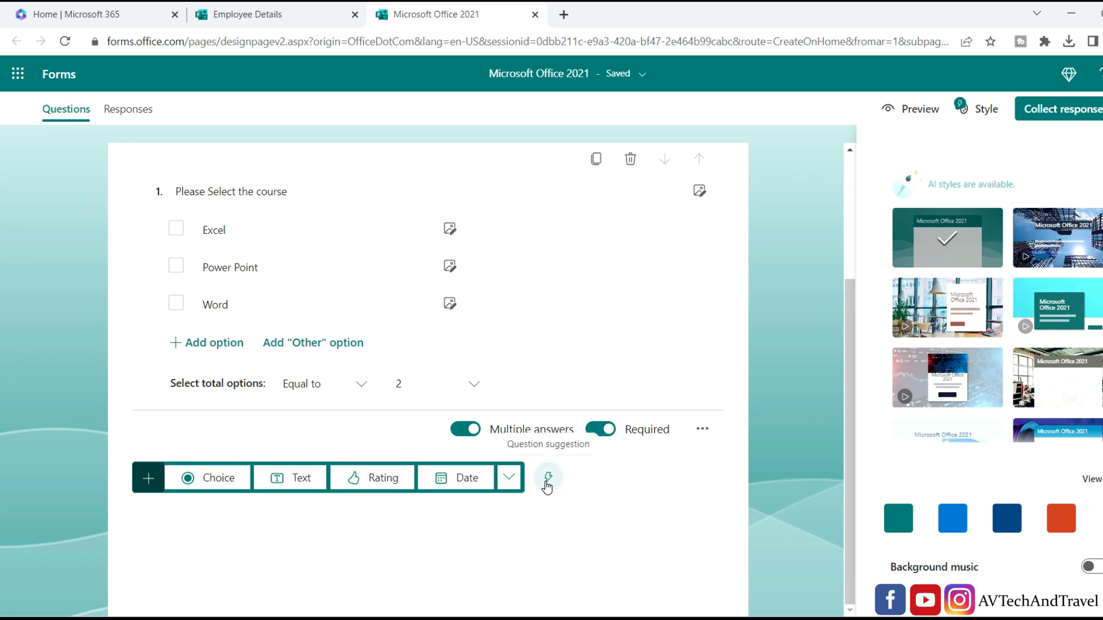
Add Full name and Email from the question suggestions as required questions 2 and 3.
click(548, 481)
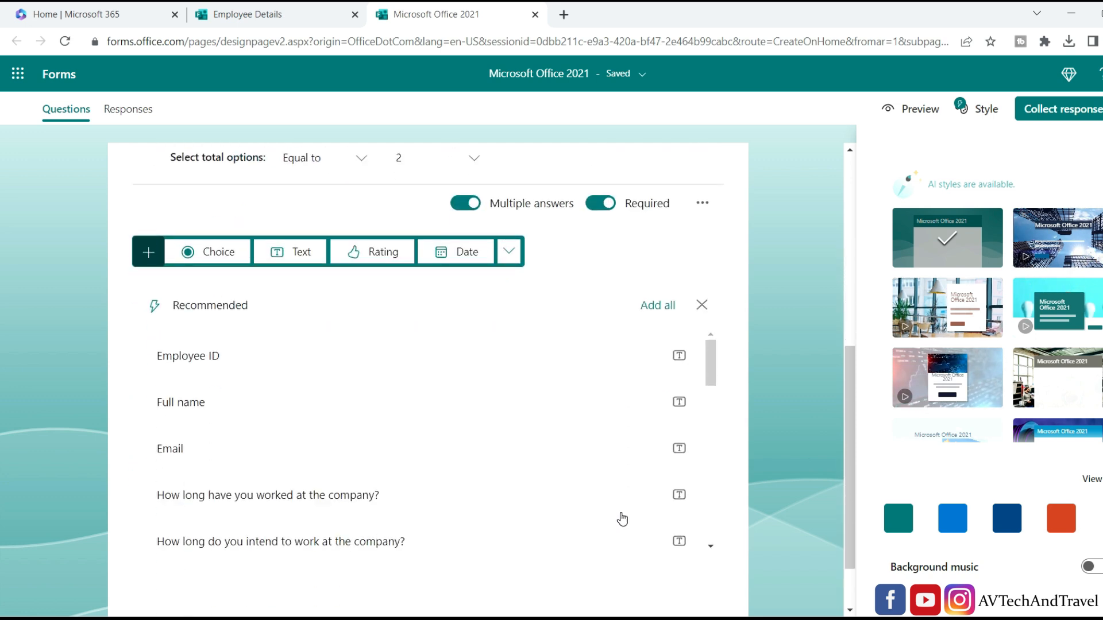
click(286, 404)
click(439, 454)
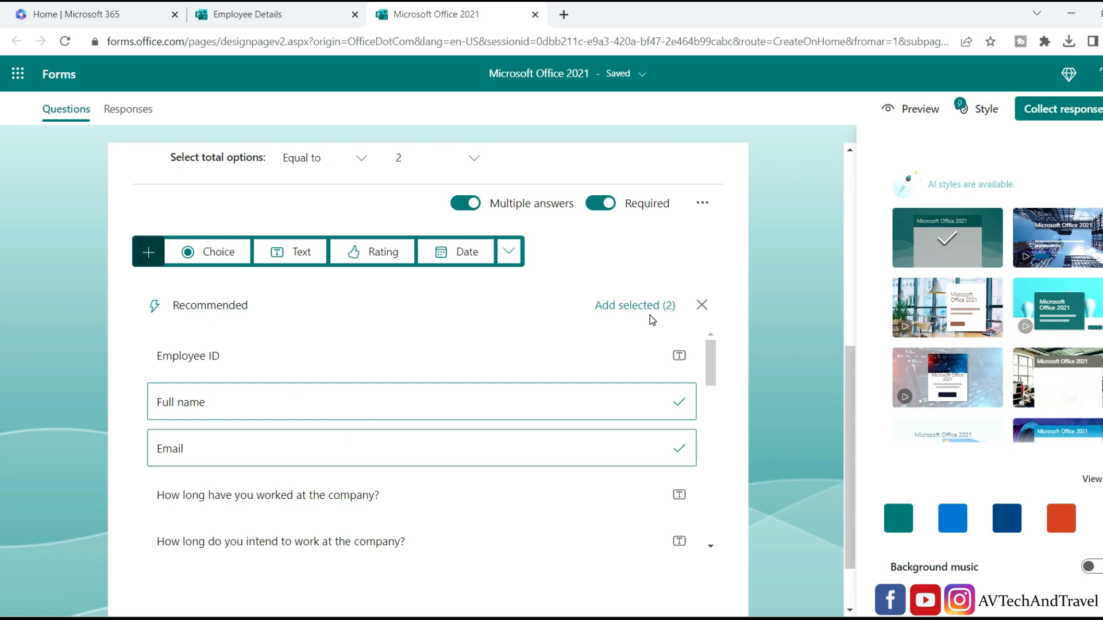
click(630, 309)
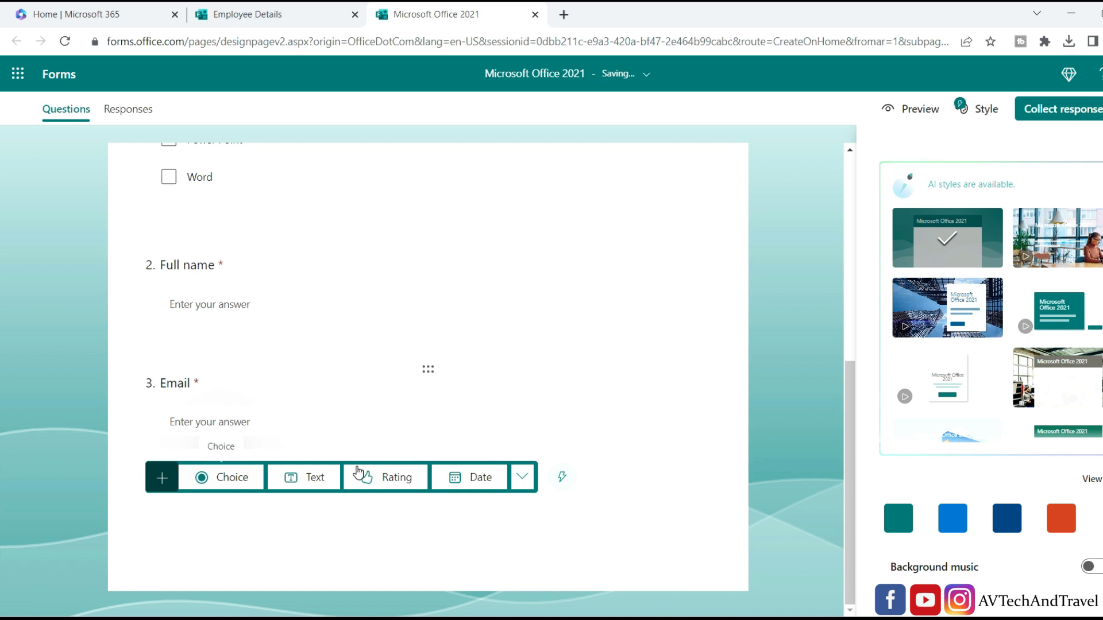
click(522, 477)
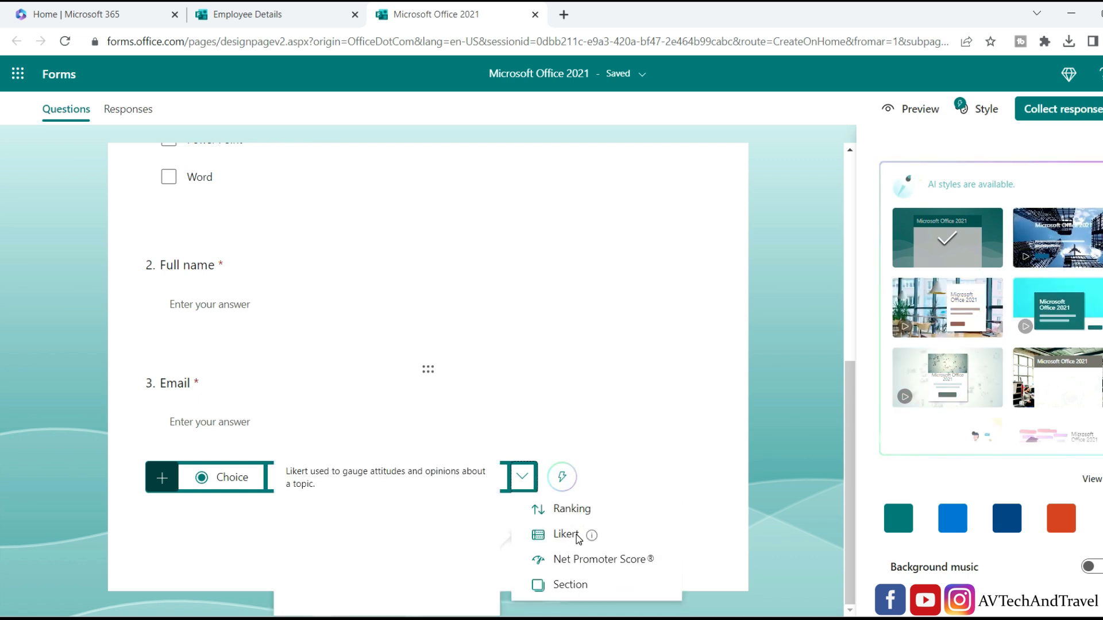
Add Likert question 4 'Select the Level' with statements Excel, Word and Power Point.
click(577, 535)
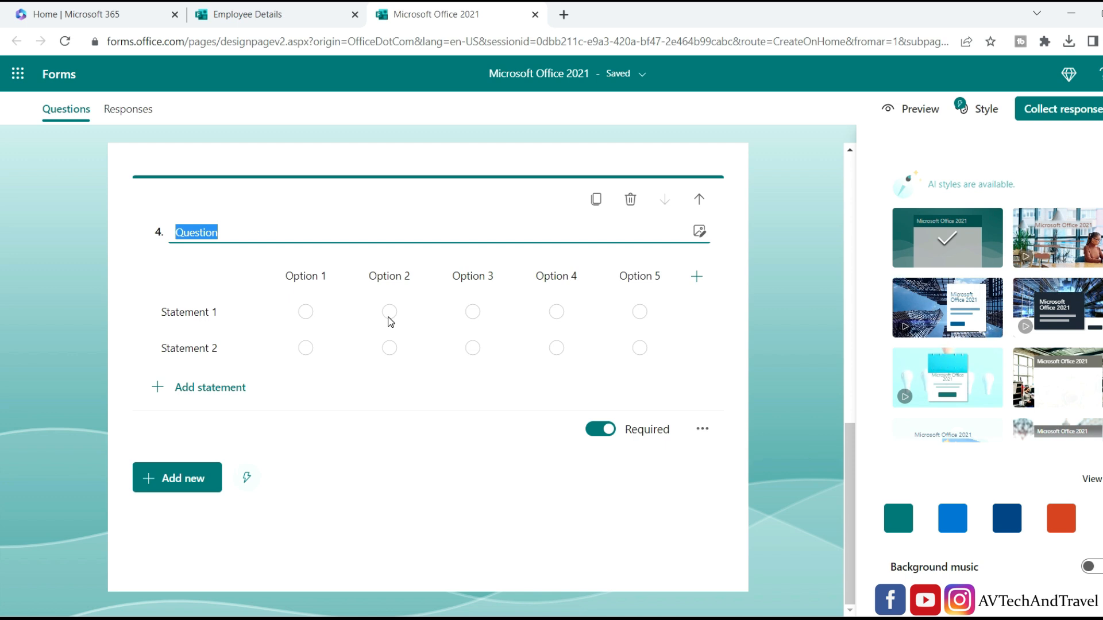
text(Selec)
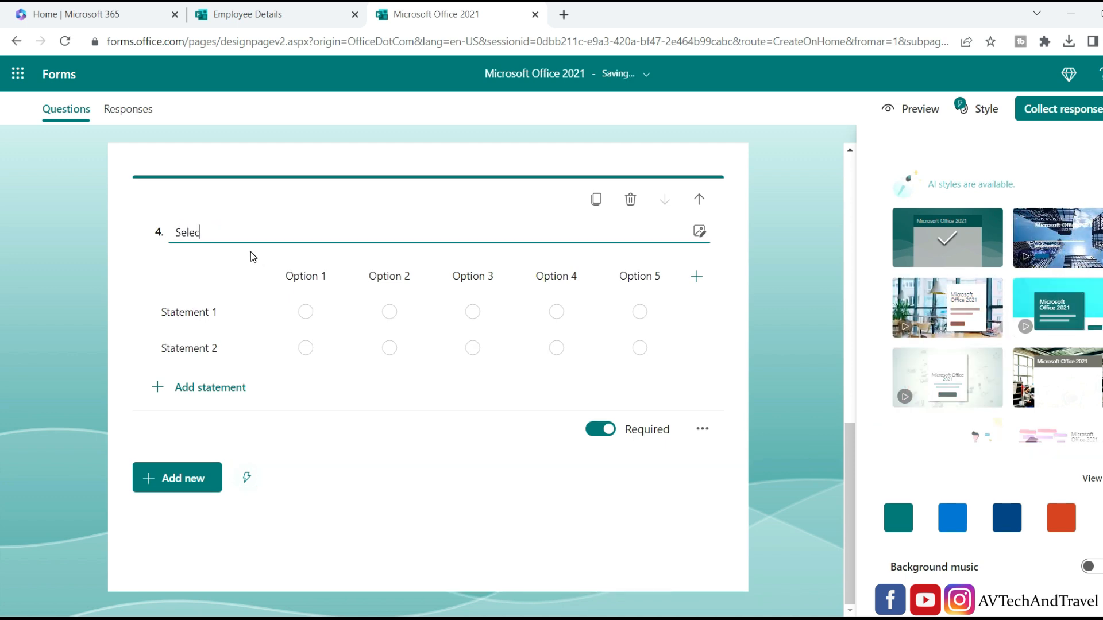
text(t the Level)
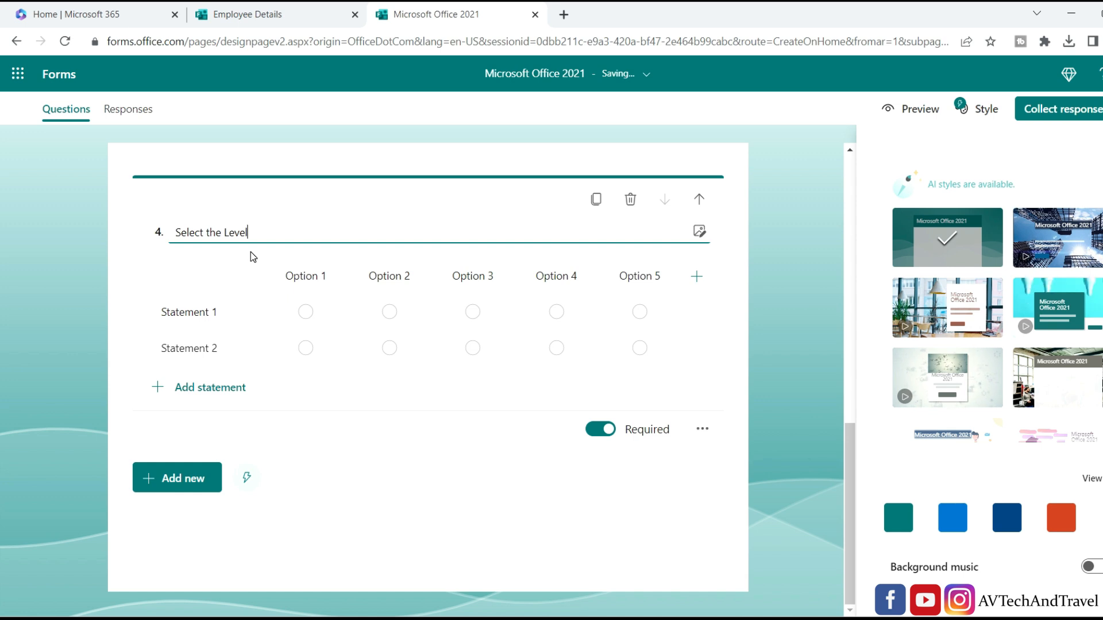
click(193, 312)
key(BackSpace)
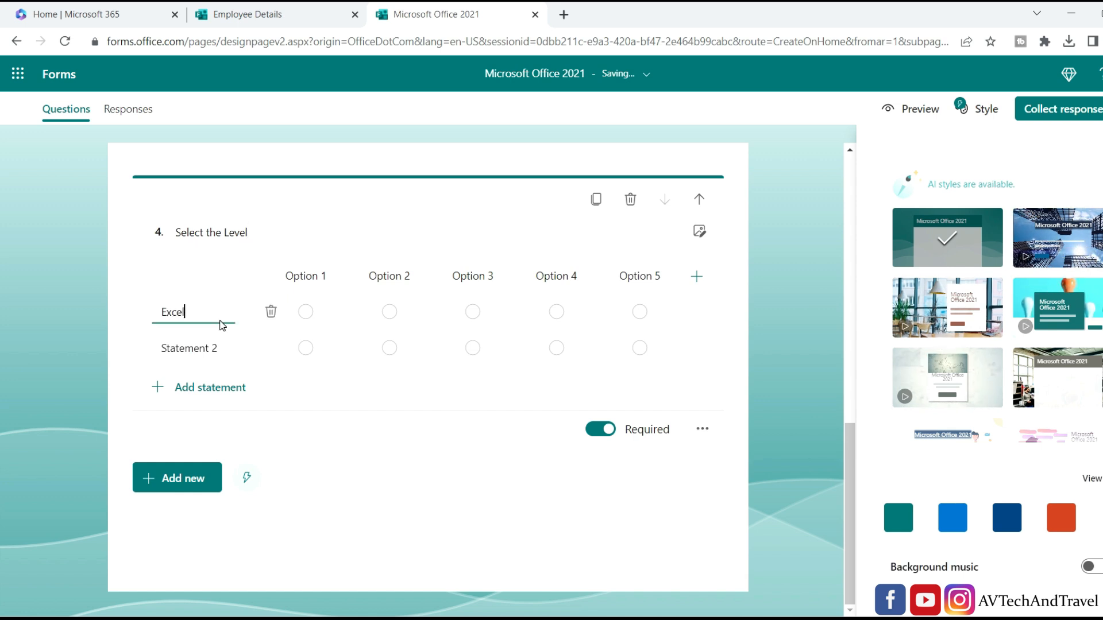
key(Tab)
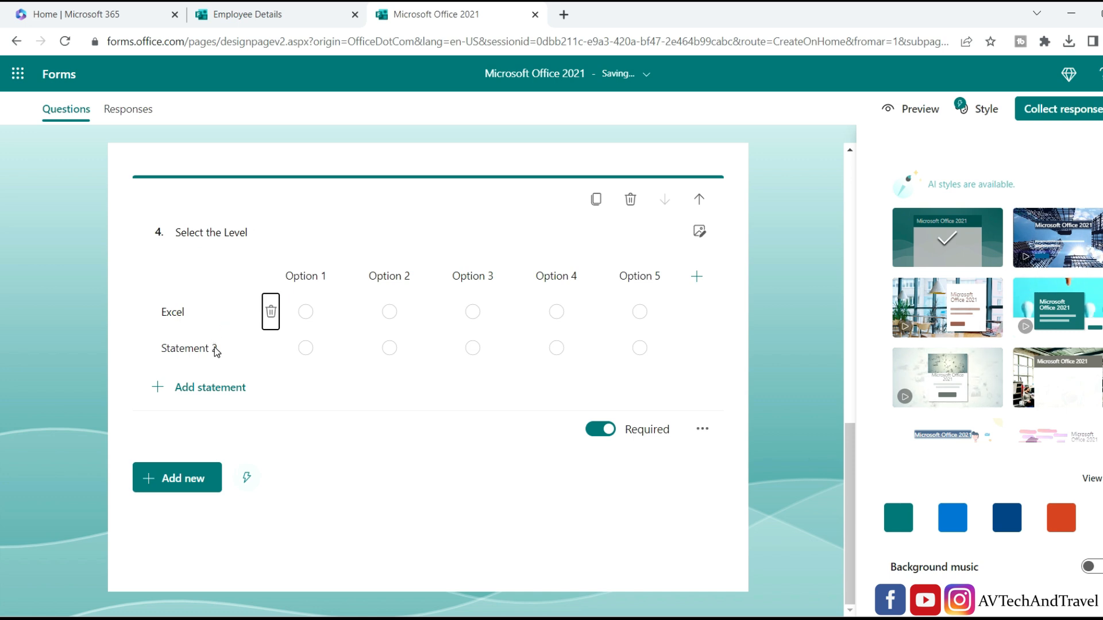
click(221, 350)
text(Word)
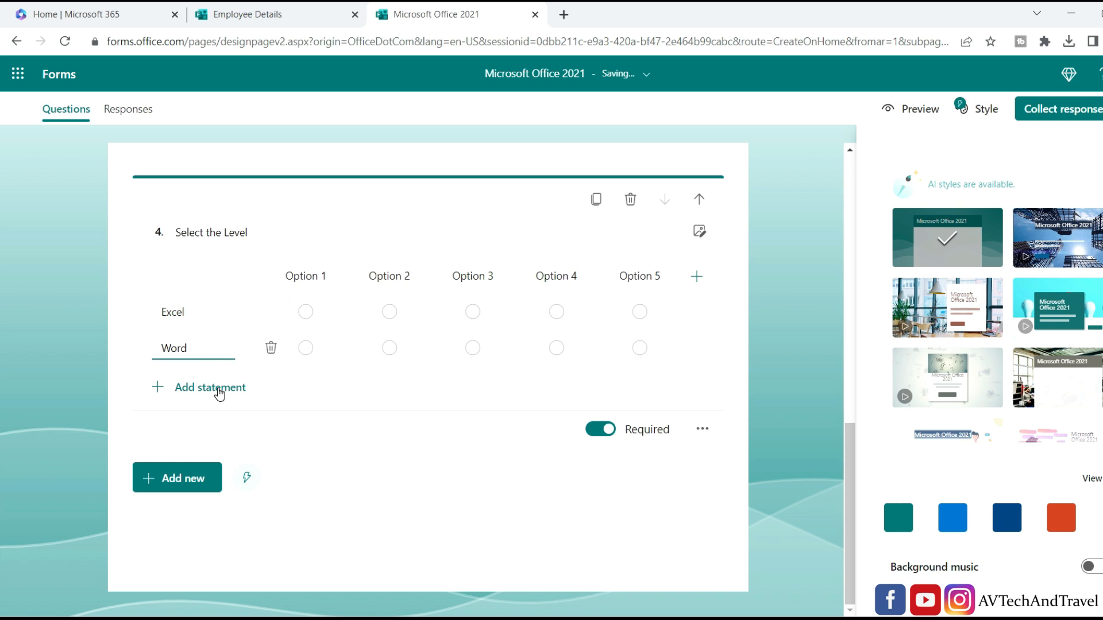
click(219, 394)
text(Power Point)
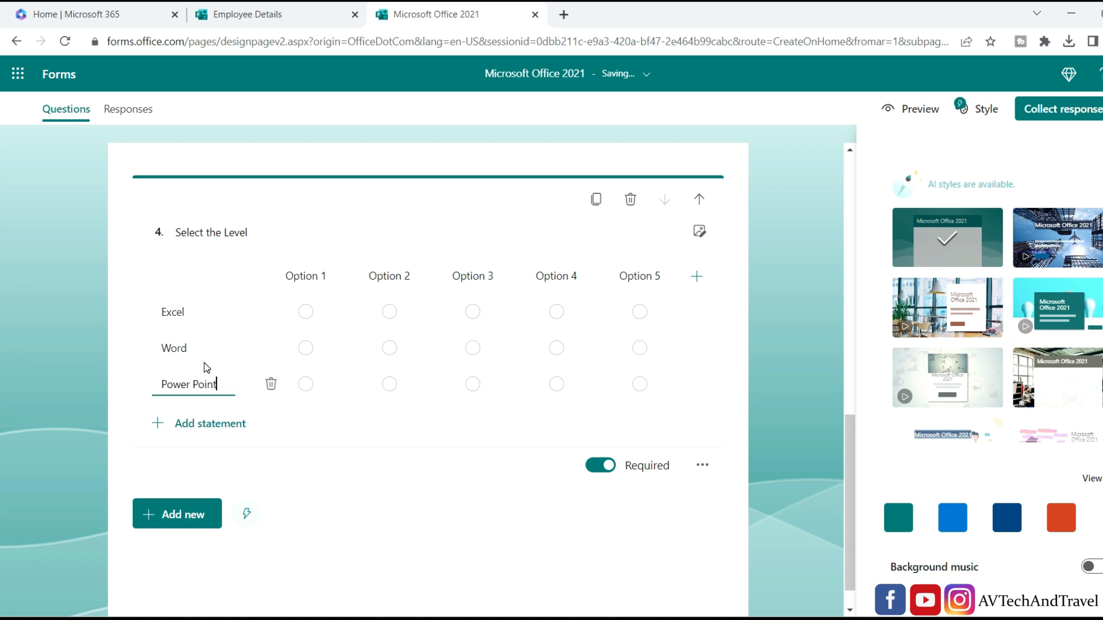
click(311, 281)
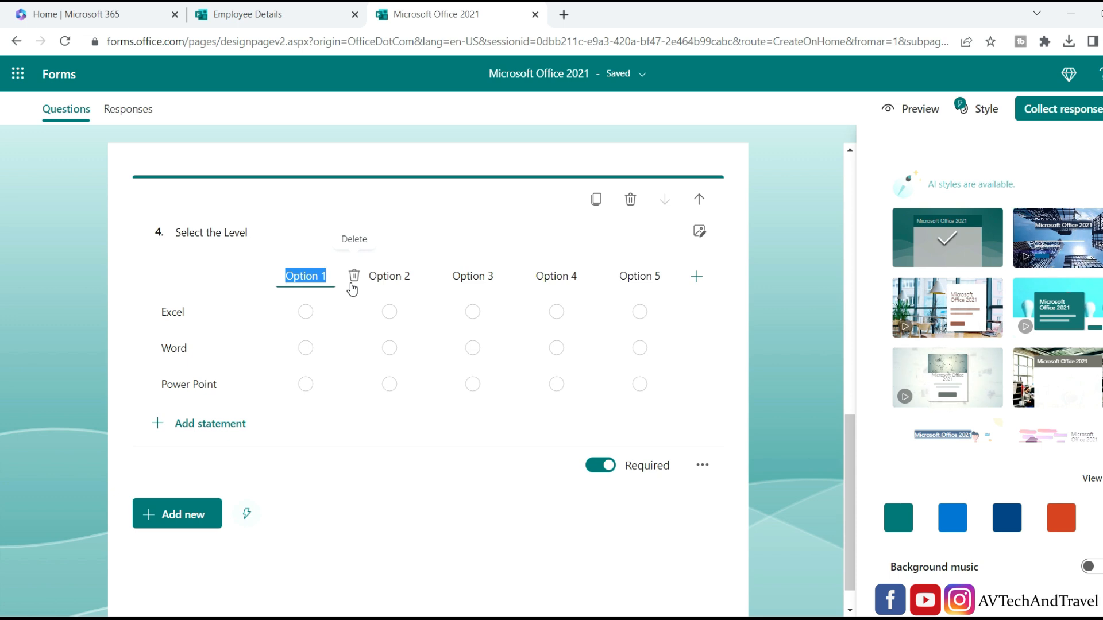
Make the Likert columns Basic and Advanced and delete Options 3, 4 and 5.
text(B)
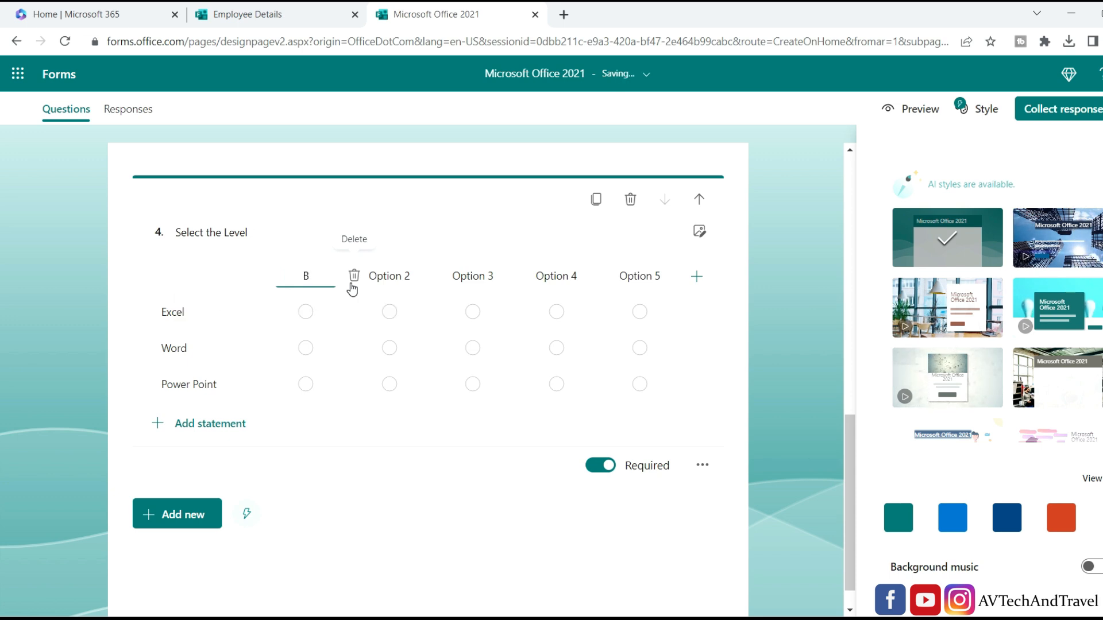
text(asic)
click(311, 229)
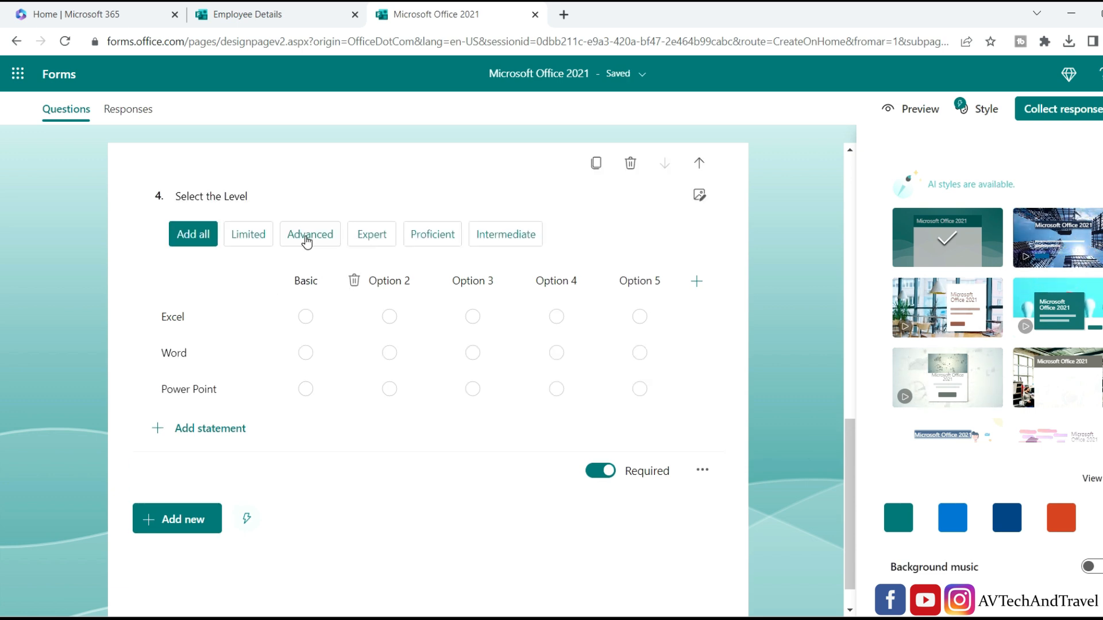
click(306, 236)
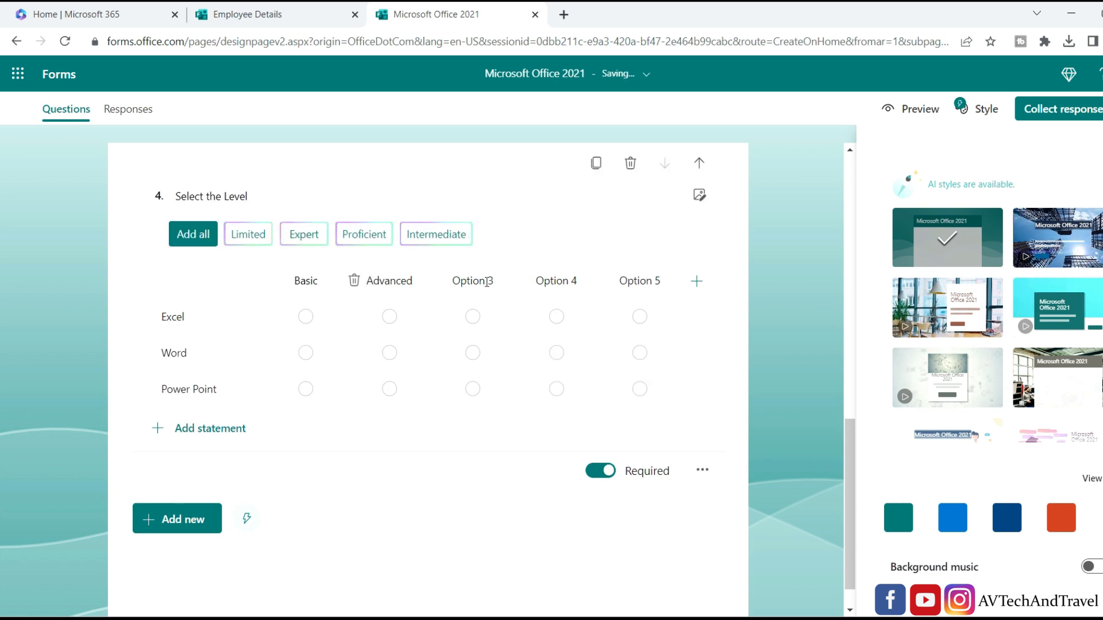
click(440, 280)
click(589, 280)
click(579, 280)
Preview the 'Microsoft Office 2021' form as respondents see it and scroll through it.
click(911, 109)
scroll(500, 414, down, 10)
scroll(503, 415, down, 1)
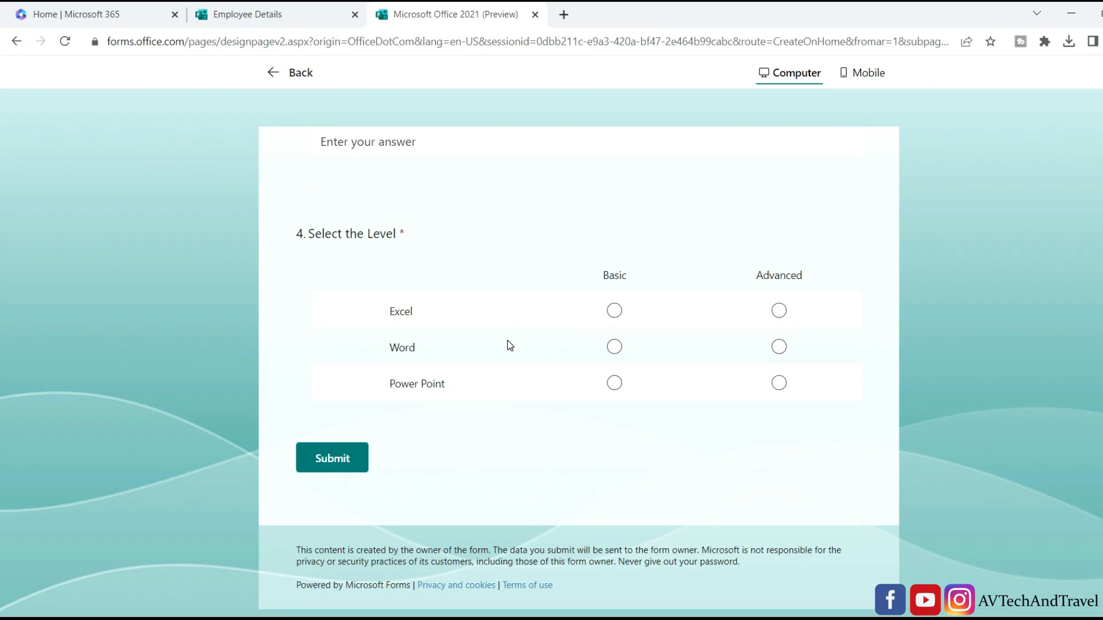
Back in editing, add a 5-star rating question titled 'How do you Rate my Course'.
click(302, 79)
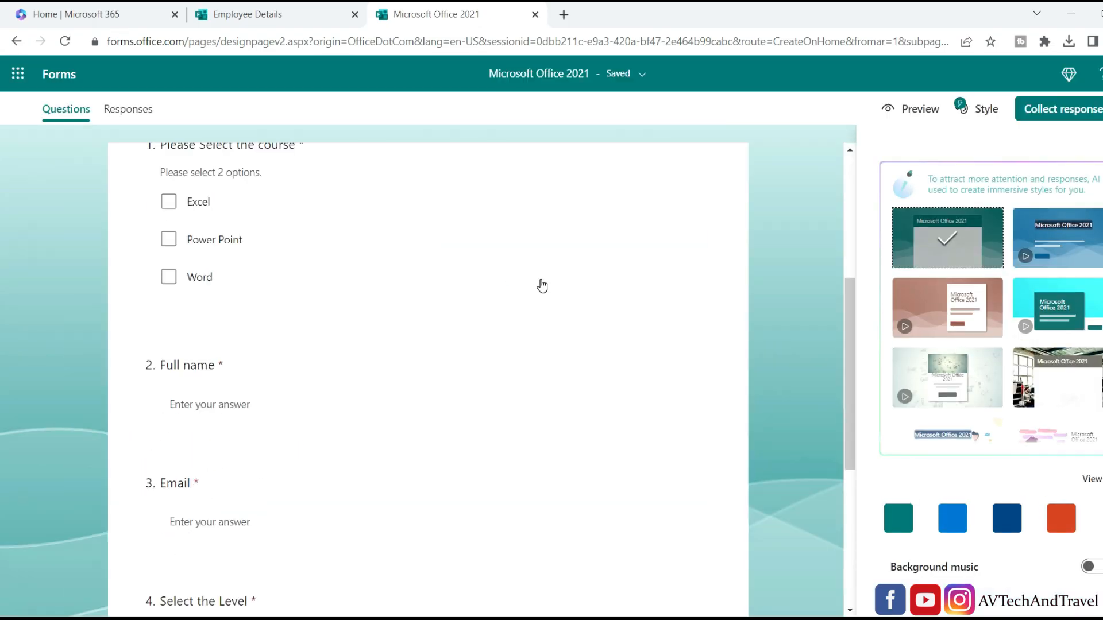
scroll(542, 286, down, 5)
click(380, 486)
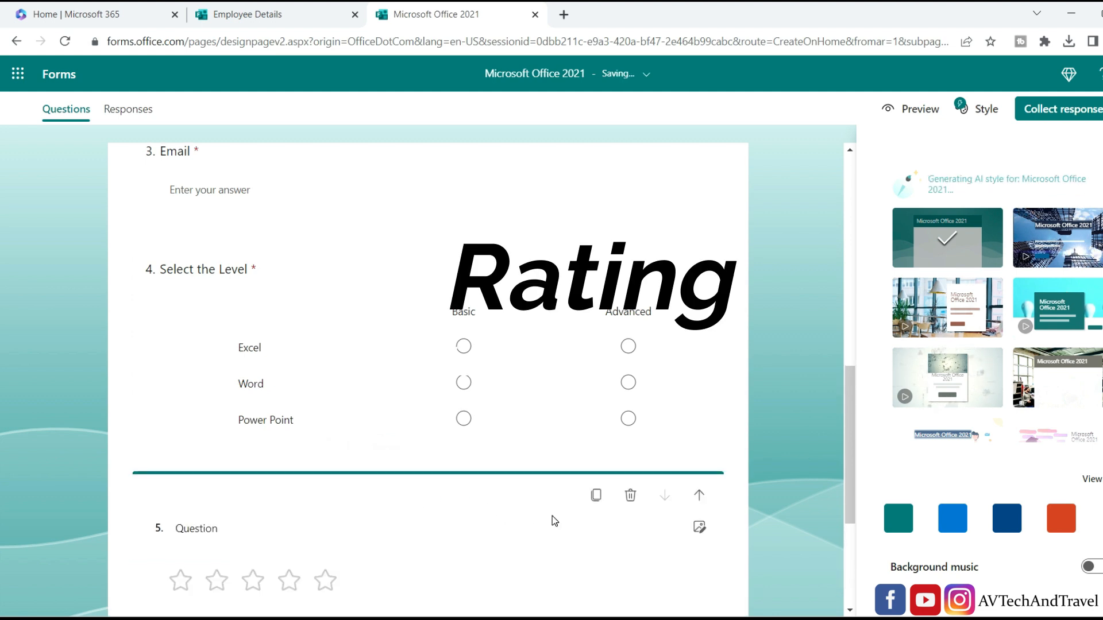
click(318, 410)
text(How do you Rate my Course)
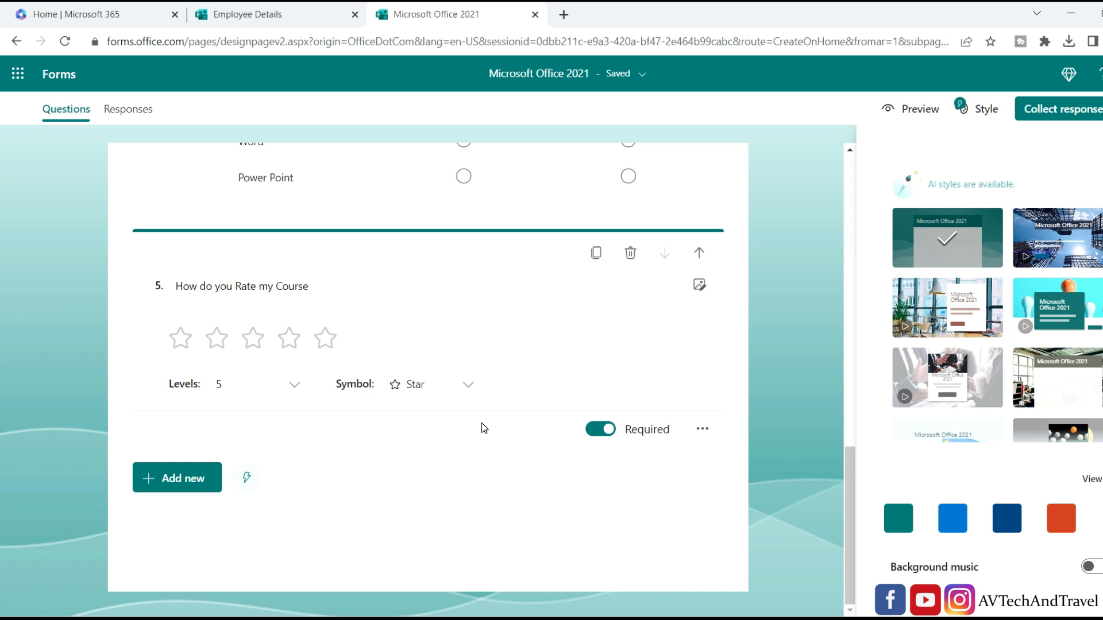
Add text question 6 'Select the Duration' with a Number answer restriction.
mouse_move(443, 495)
click(298, 480)
text(Se)
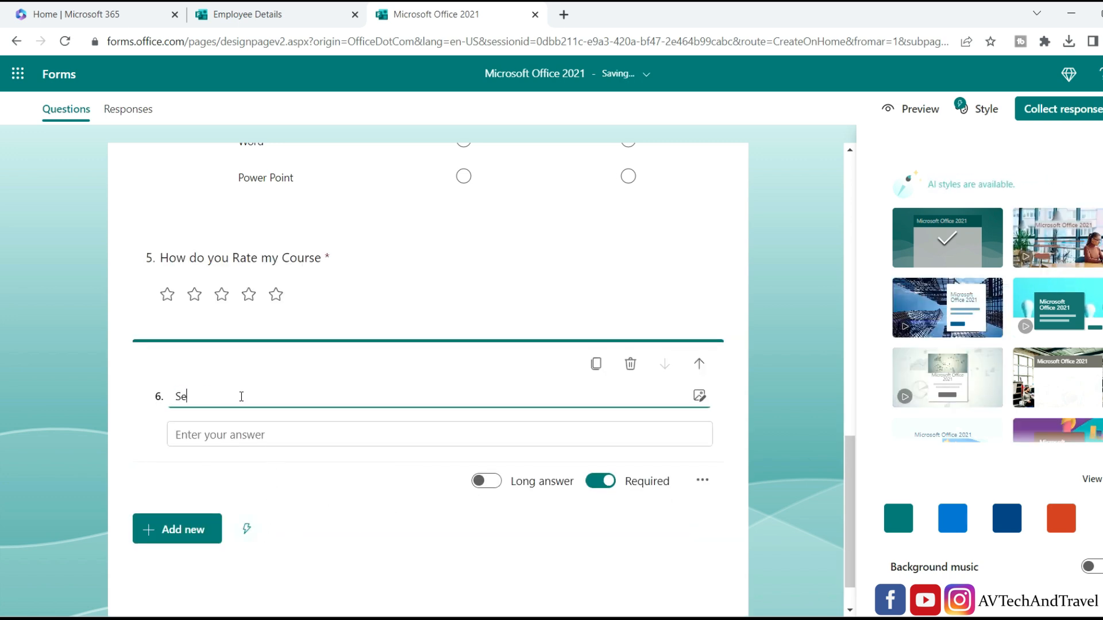
text(lect the D)
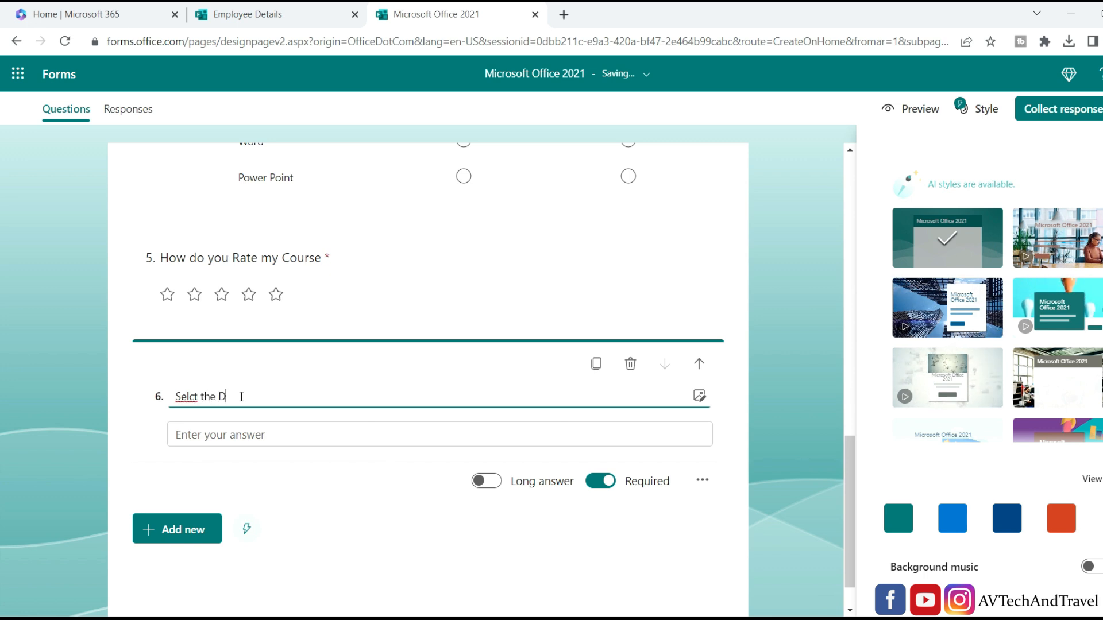
text(urati)
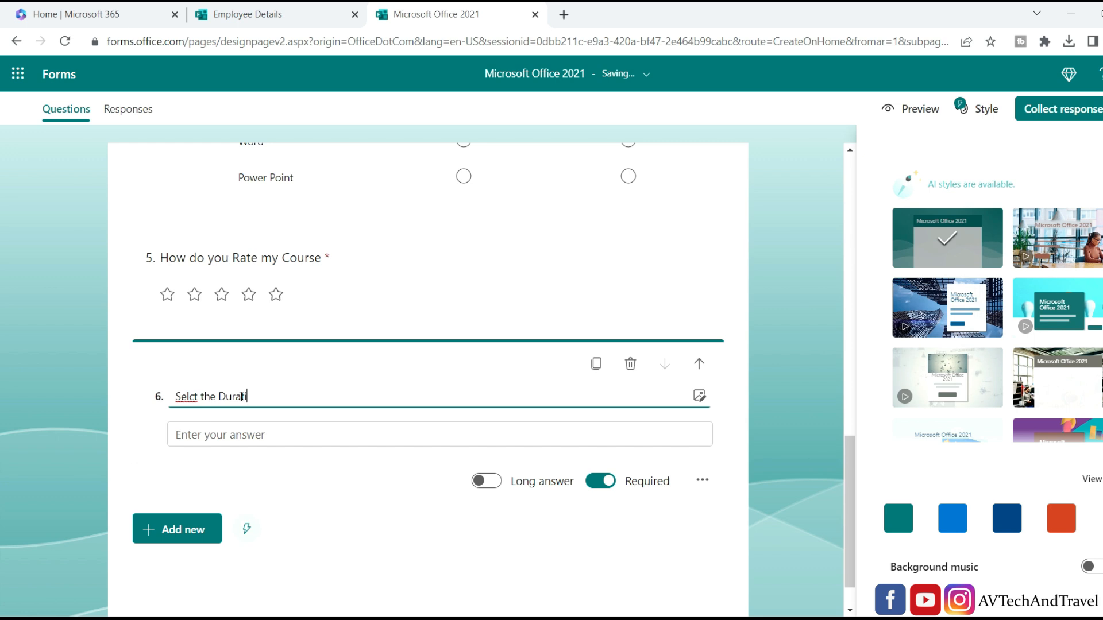
text(on)
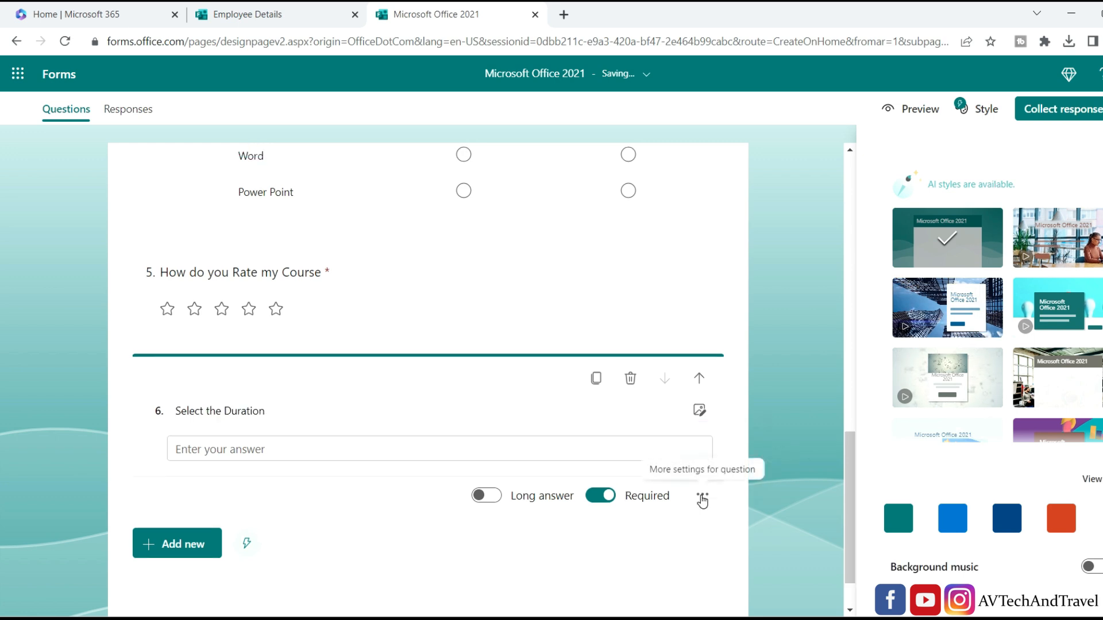
click(702, 498)
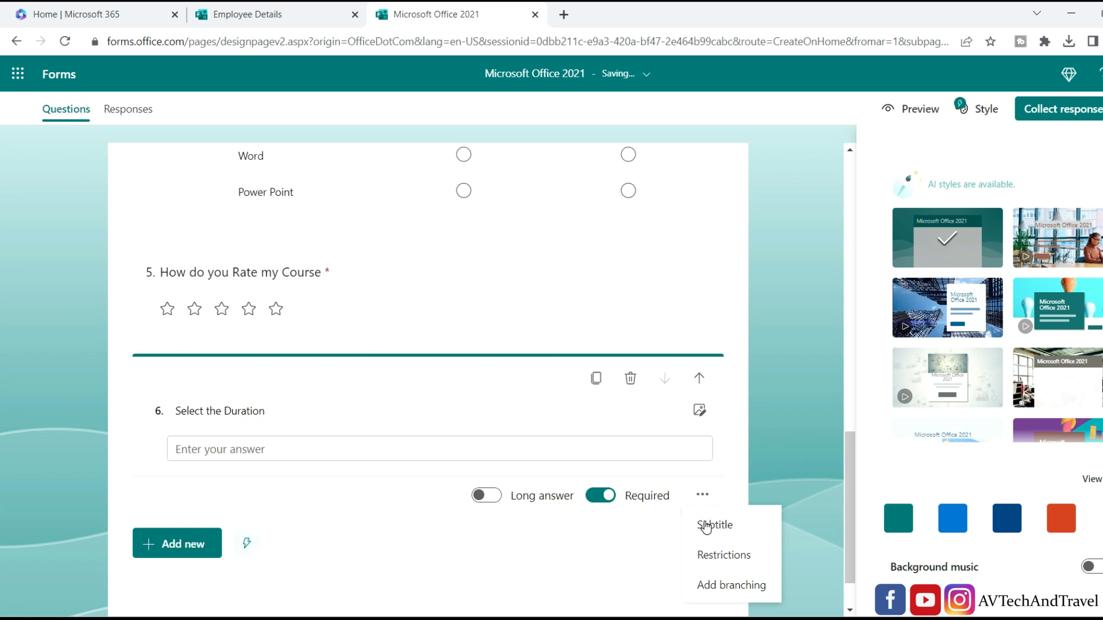
click(713, 557)
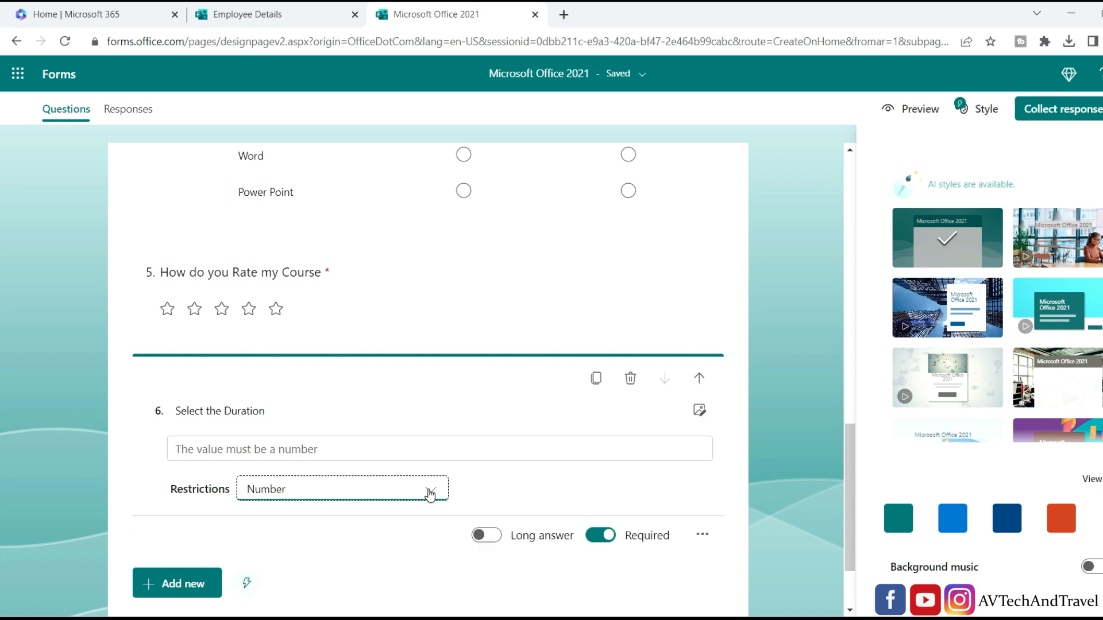
click(370, 496)
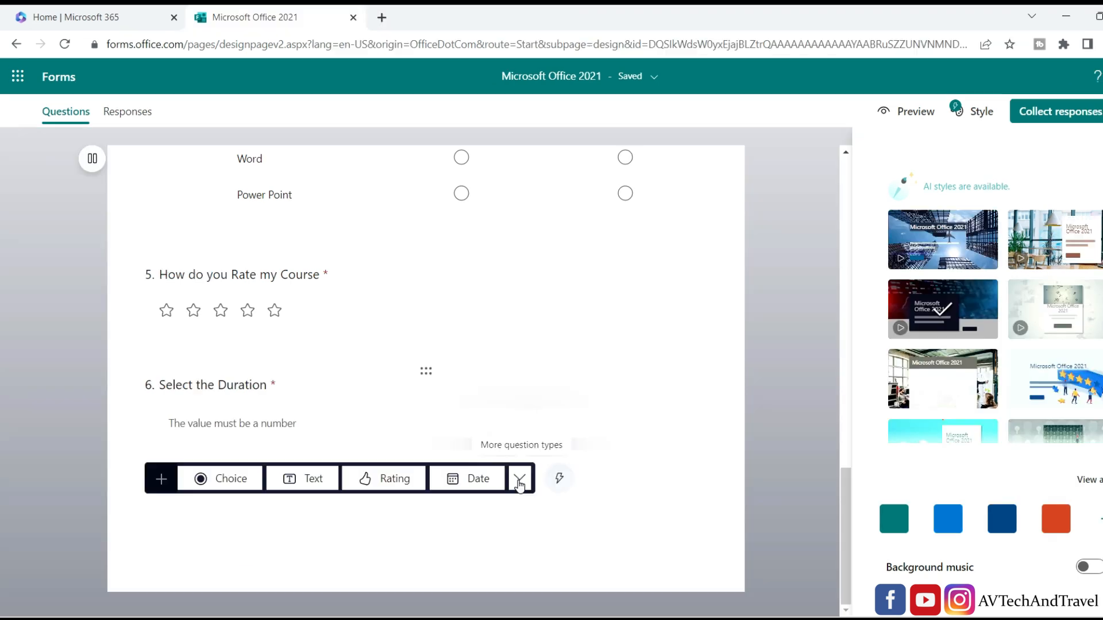
Add a Net Promoter Score question 7 rating likelihood to recommend from 0 to 10.
click(520, 478)
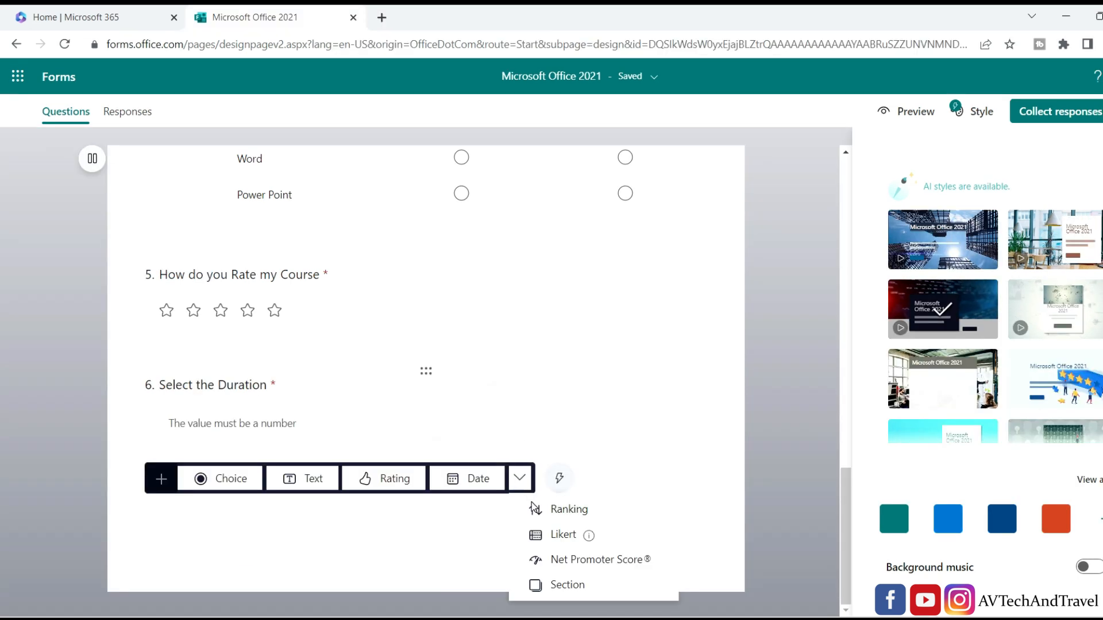
mouse_move(540, 535)
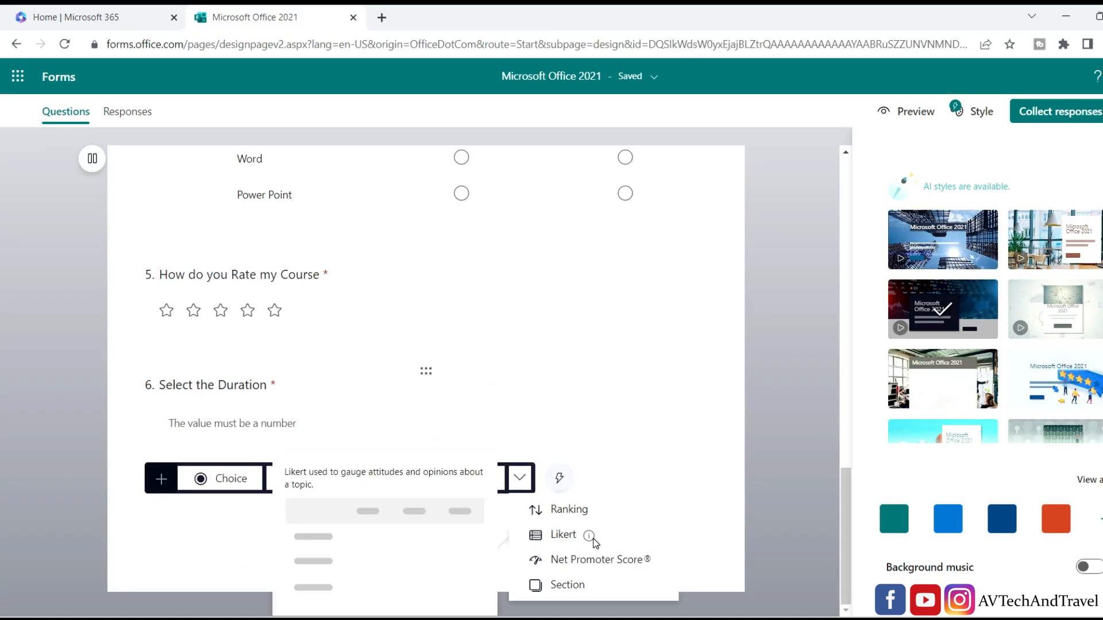
click(603, 560)
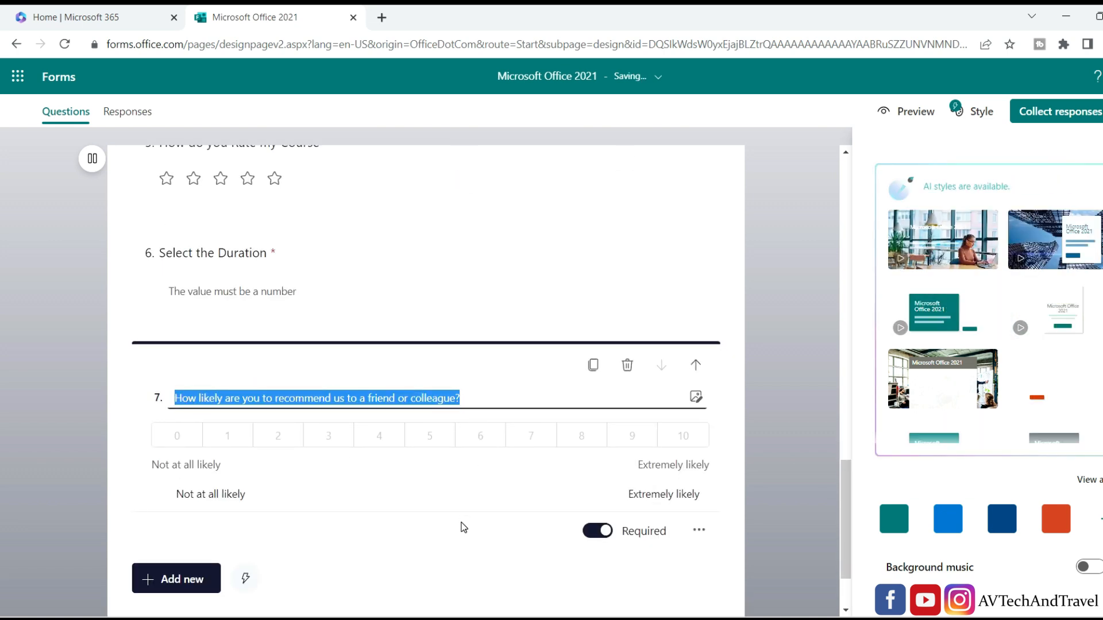
click(722, 585)
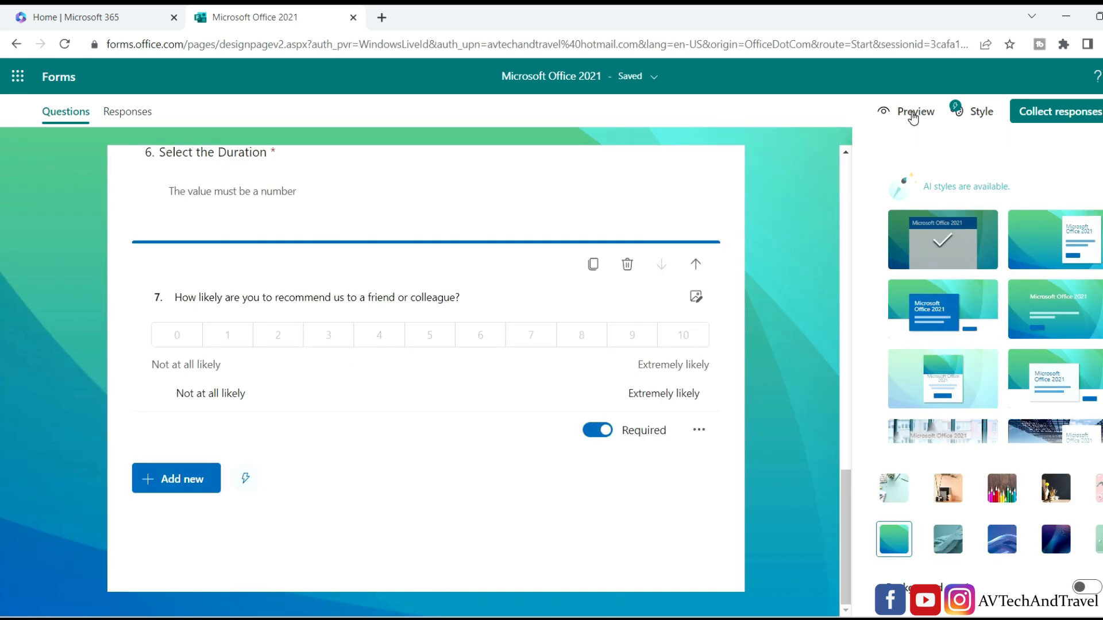
click(913, 113)
scroll(526, 291, down, 20)
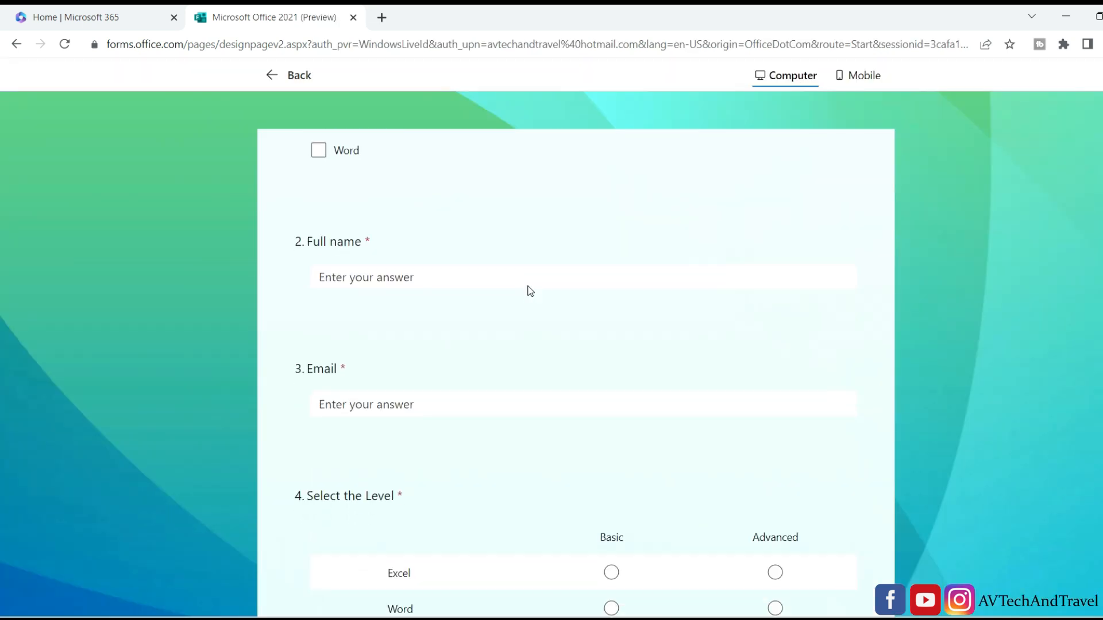
scroll(527, 291, up, 10)
scroll(530, 291, up, 10)
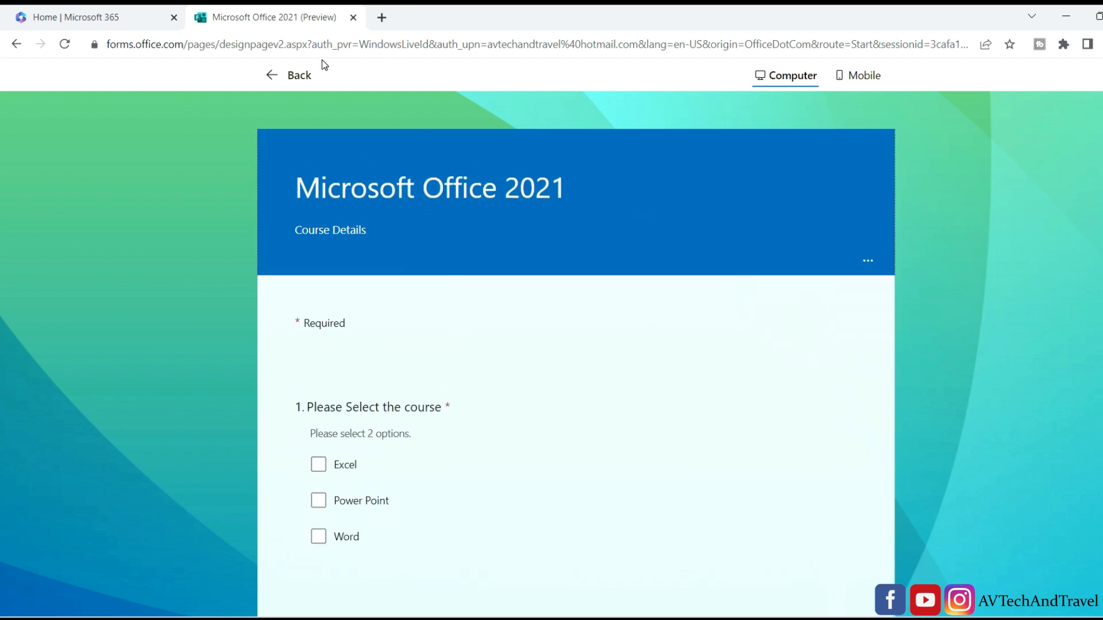
click(278, 77)
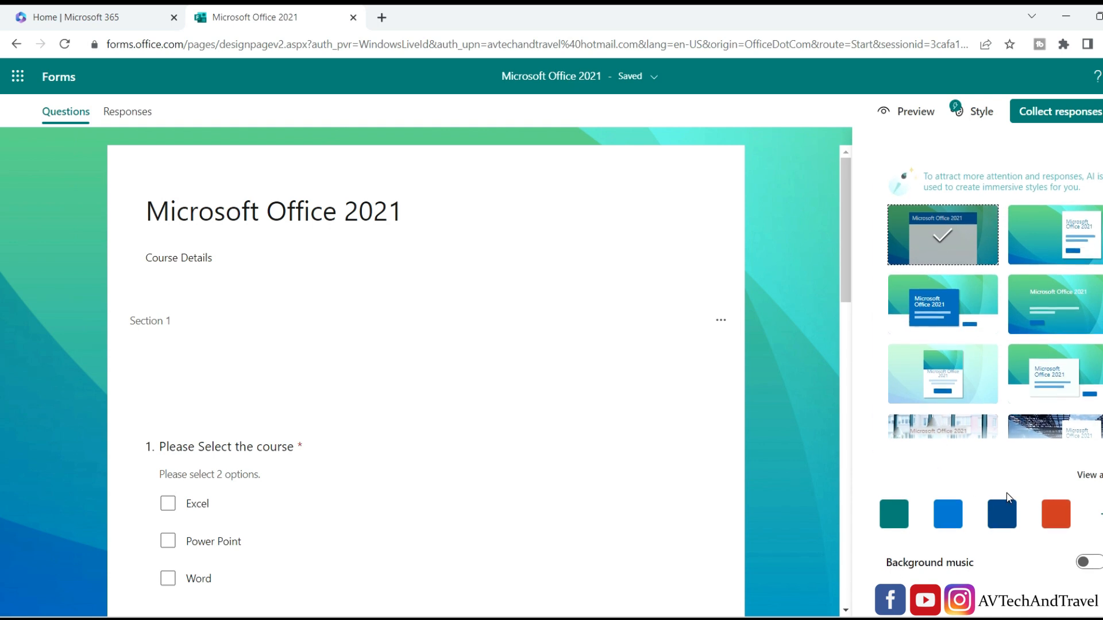
Apply the blue colour and an illustrated banner style to the form, then open response Settings.
click(1087, 474)
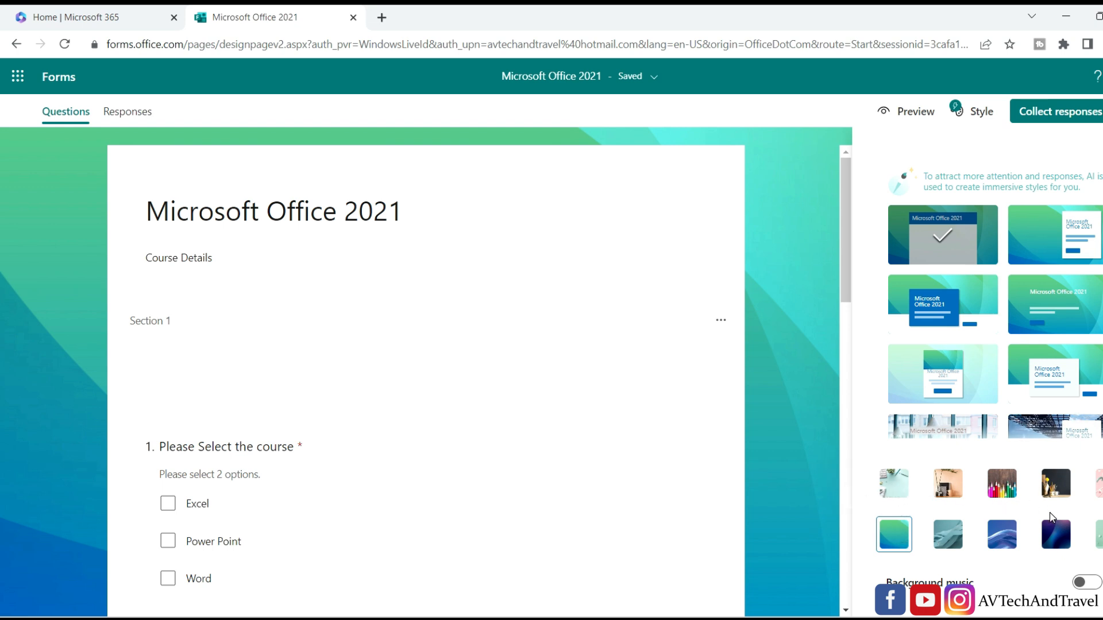
scroll(1048, 508, up, 3)
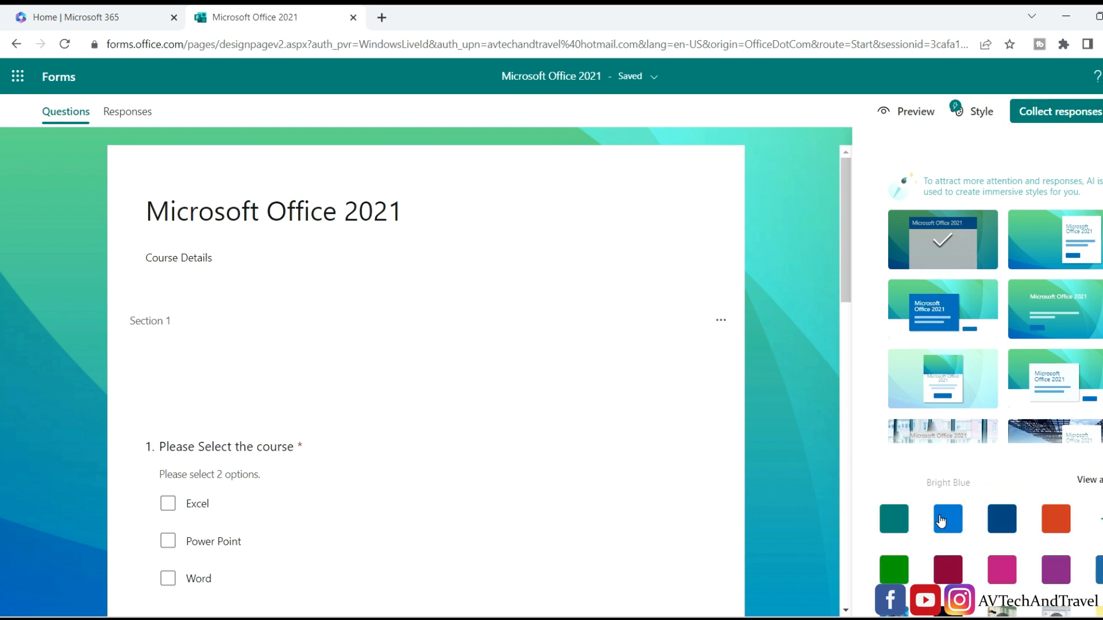
click(940, 520)
click(1048, 333)
scroll(637, 328, down, 4)
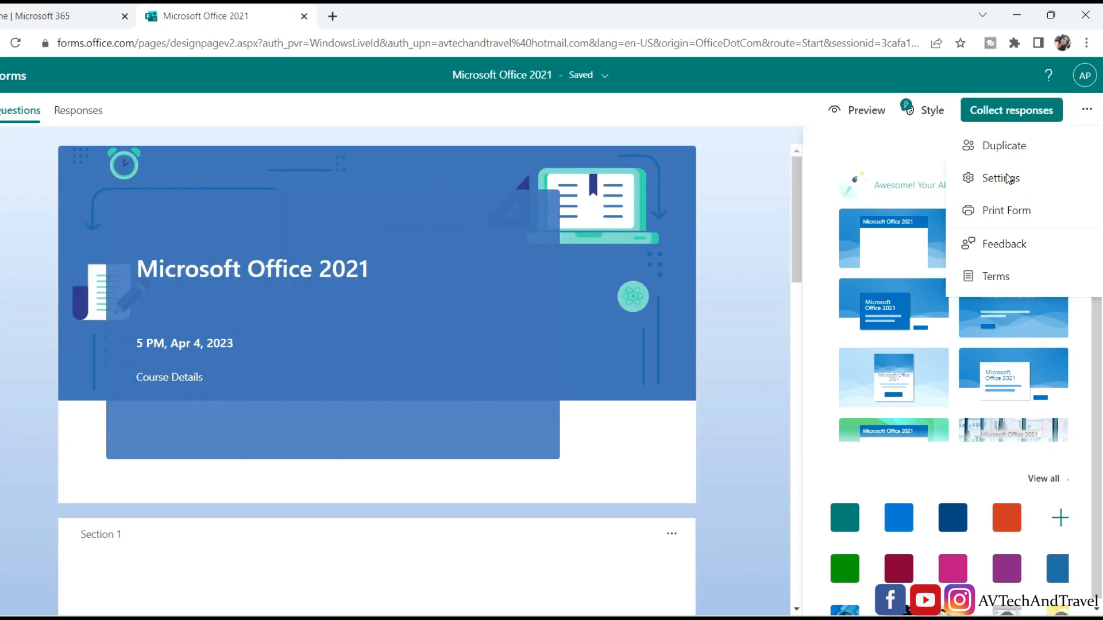
click(1003, 178)
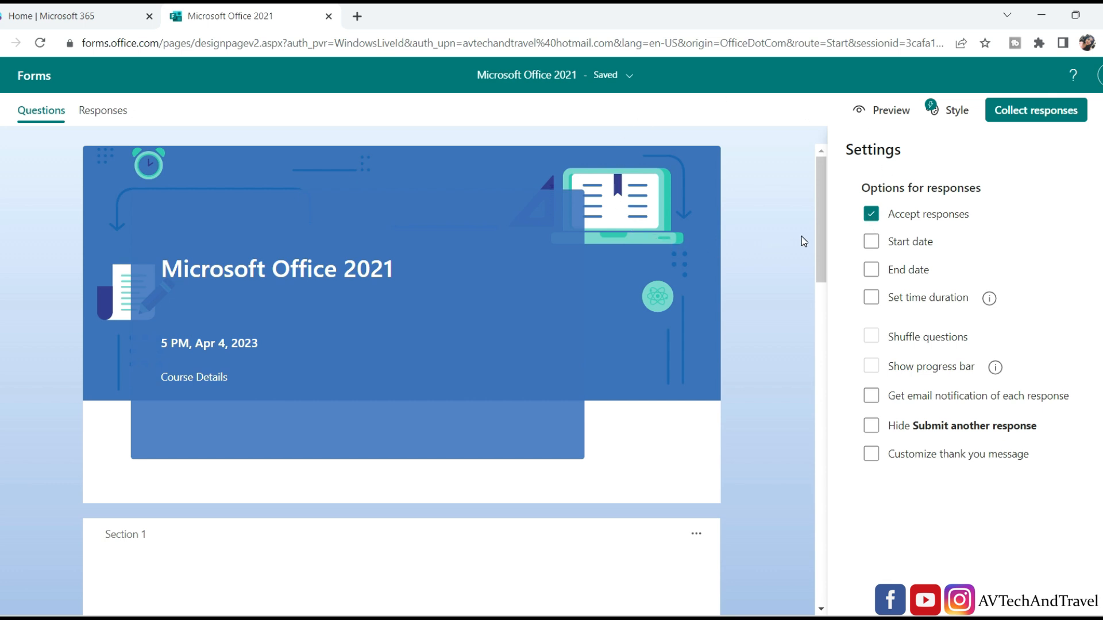
Limit responses to 4/4/2023, from 10:00 AM to 6:30 PM.
click(870, 242)
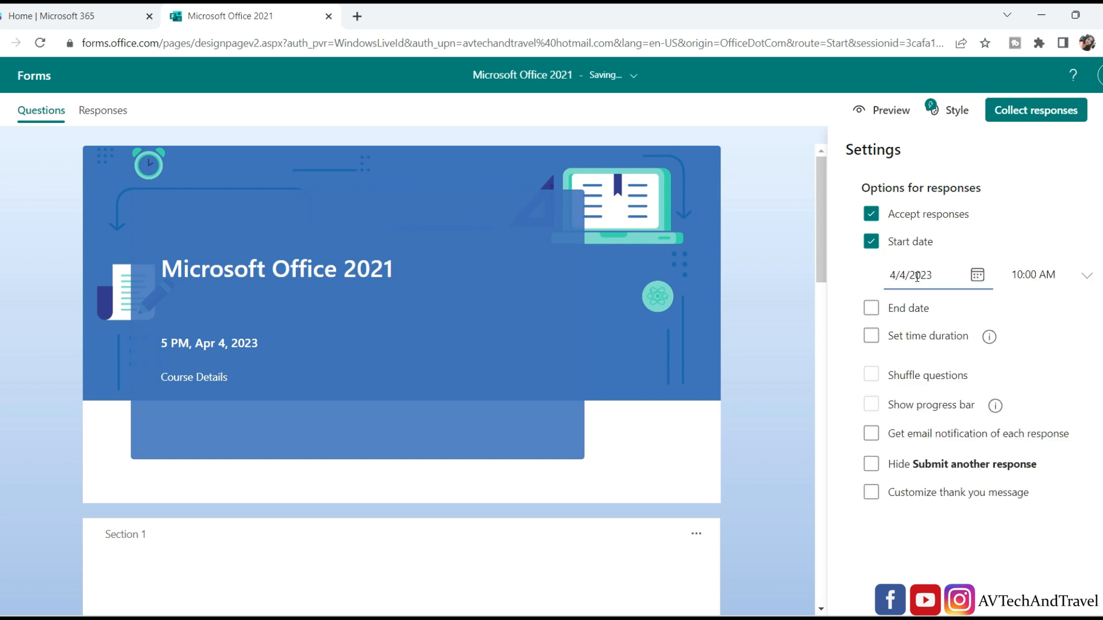
click(875, 311)
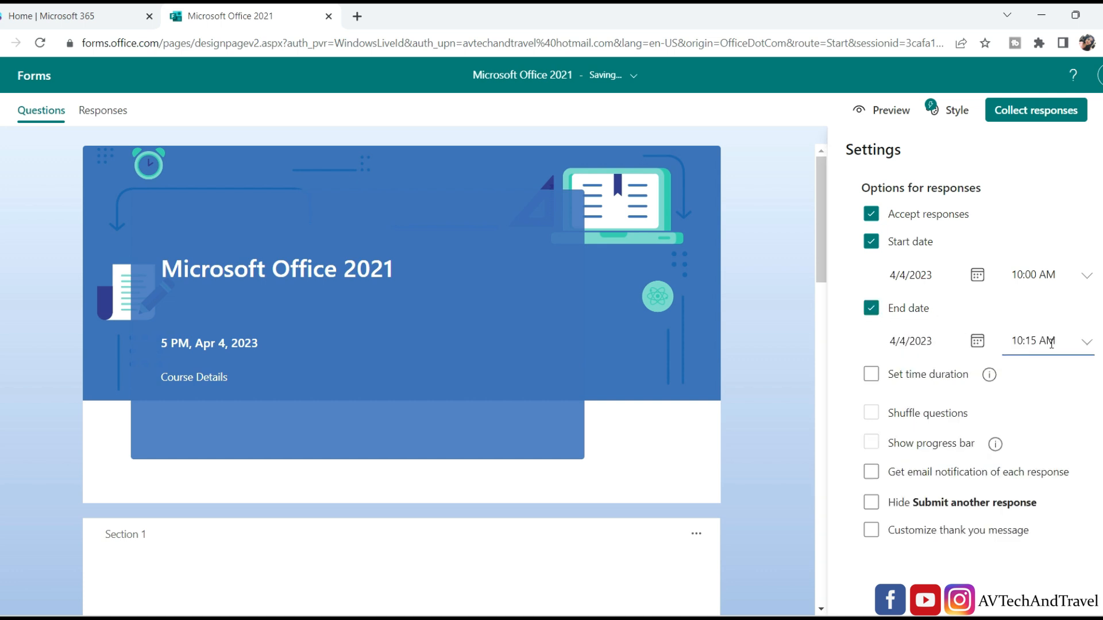
click(1083, 352)
scroll(1051, 517, down, 8)
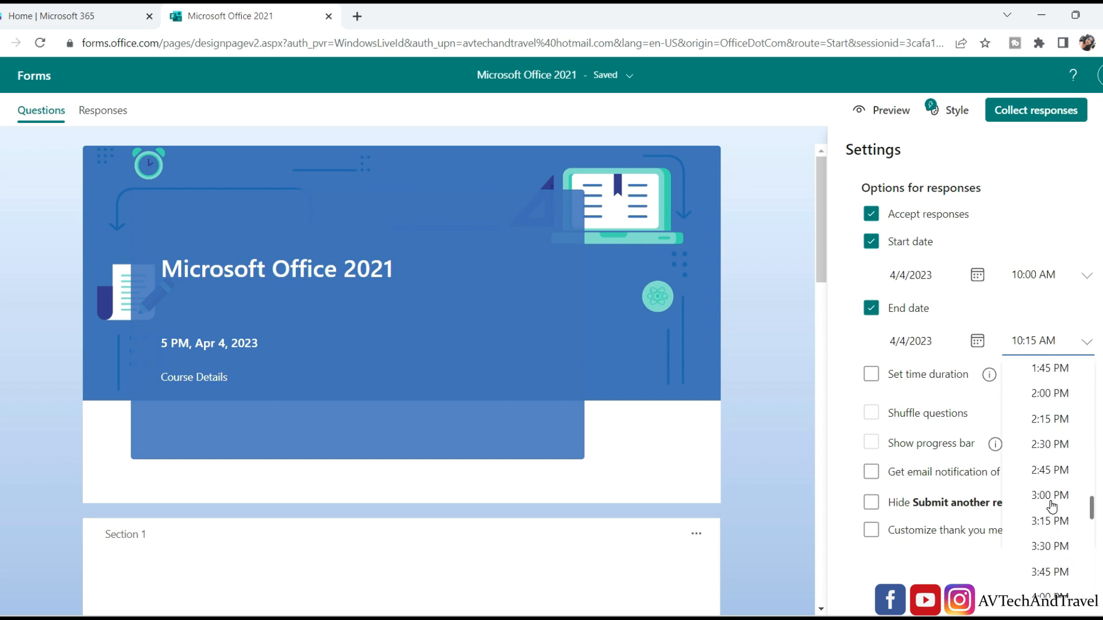
scroll(1050, 506, down, 6)
click(1052, 479)
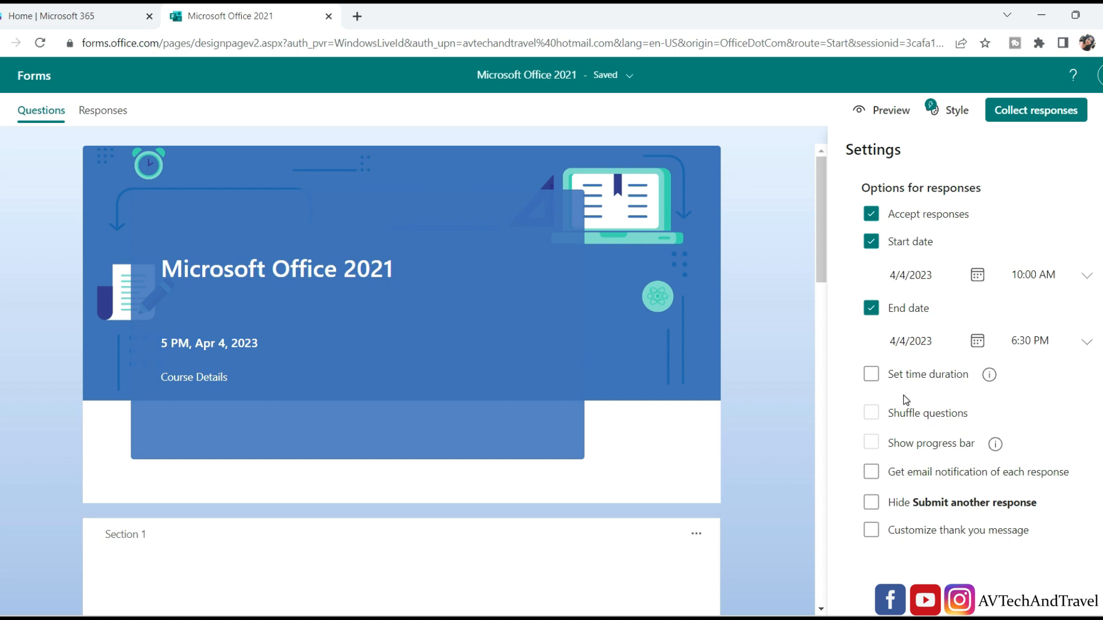
Replace the default thank-you message with custom text beginning 'Thank you for su', then close settings.
click(870, 533)
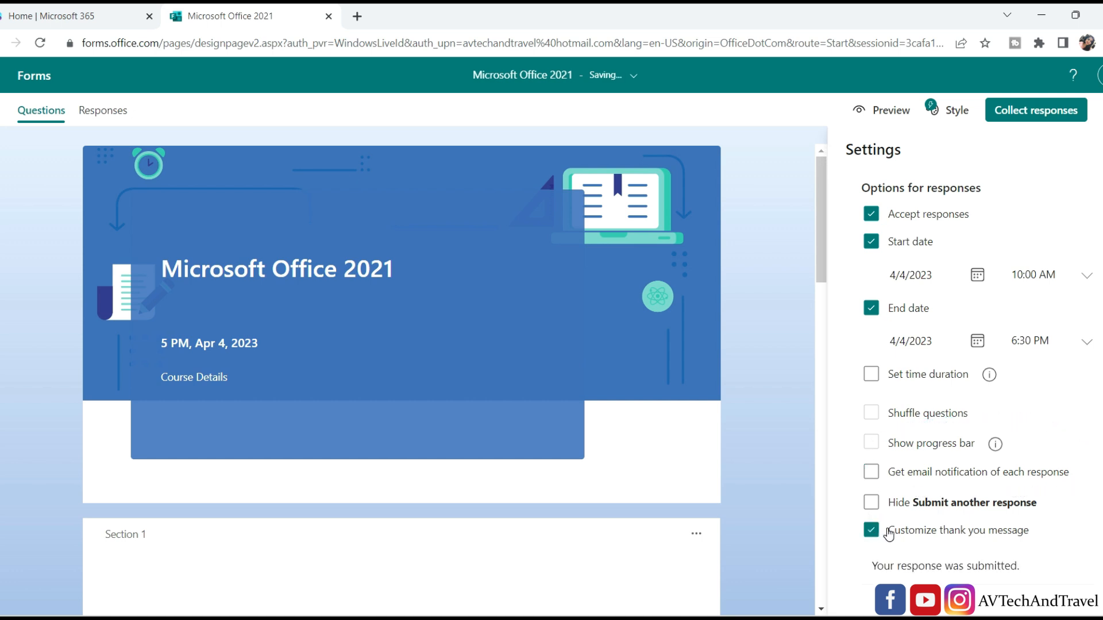
triple_click(923, 565)
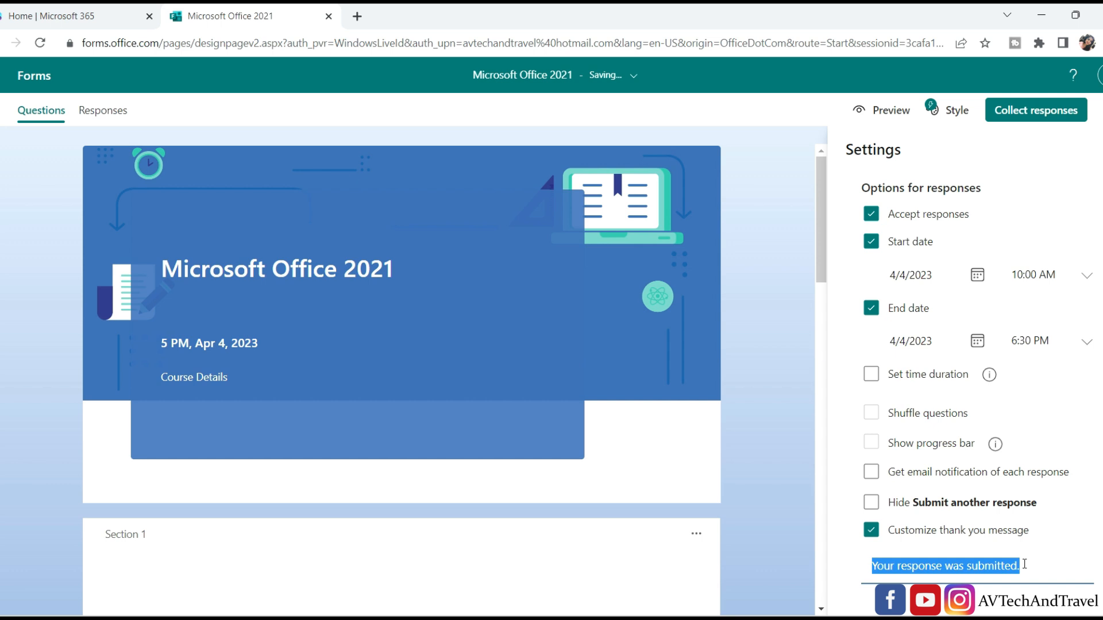
text(Thank y)
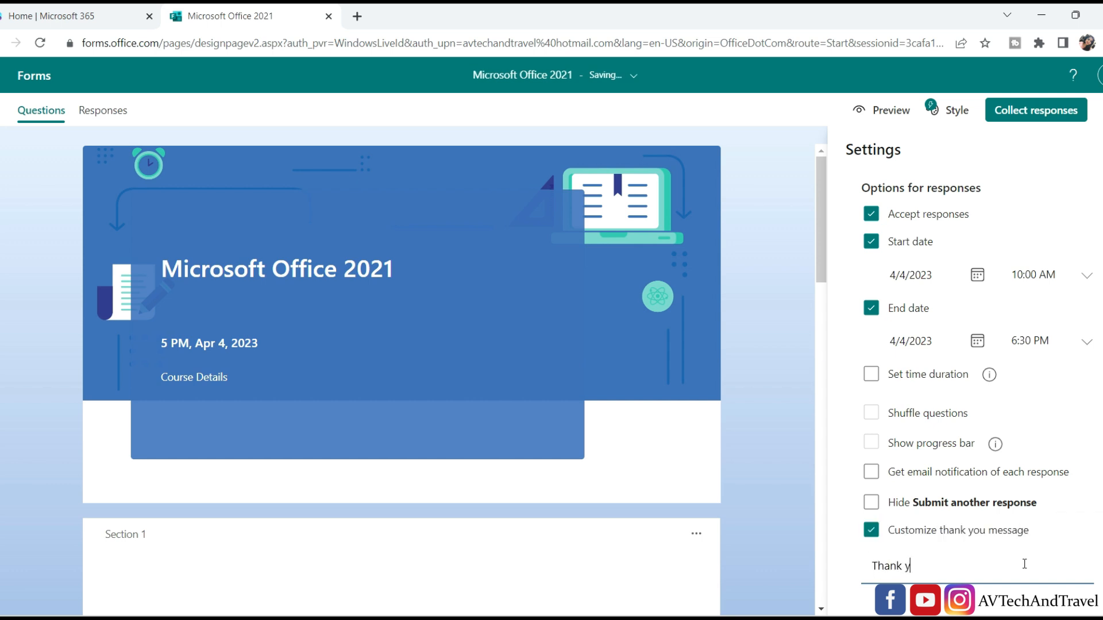
text(ou for submitting the)
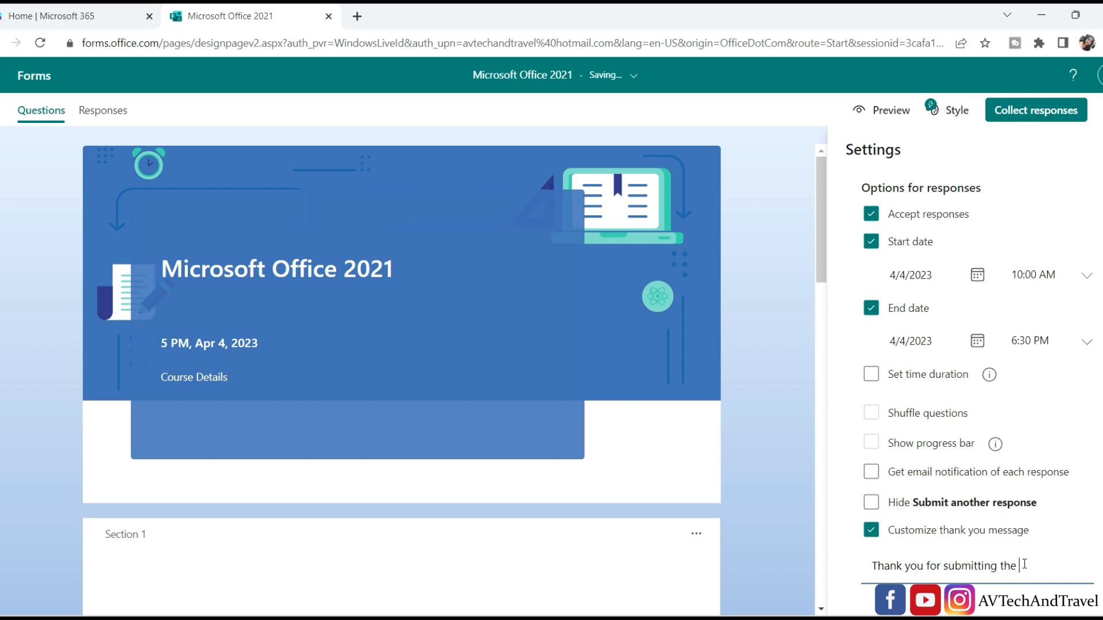
click(1015, 113)
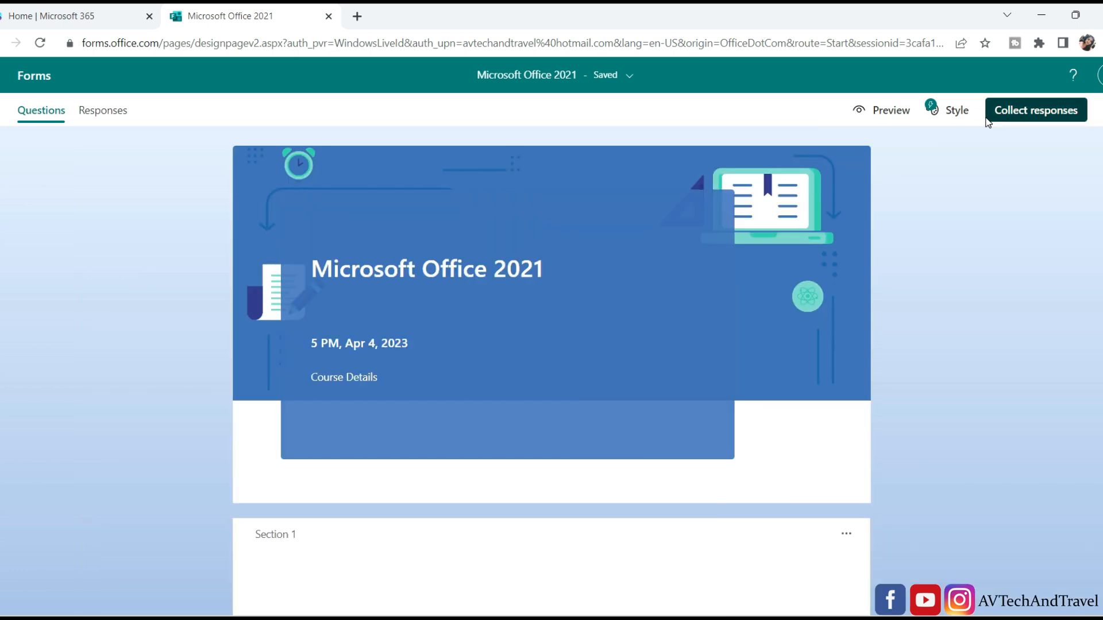
Open the form's sharing options and look at the email invitation option before returning to the link.
click(988, 119)
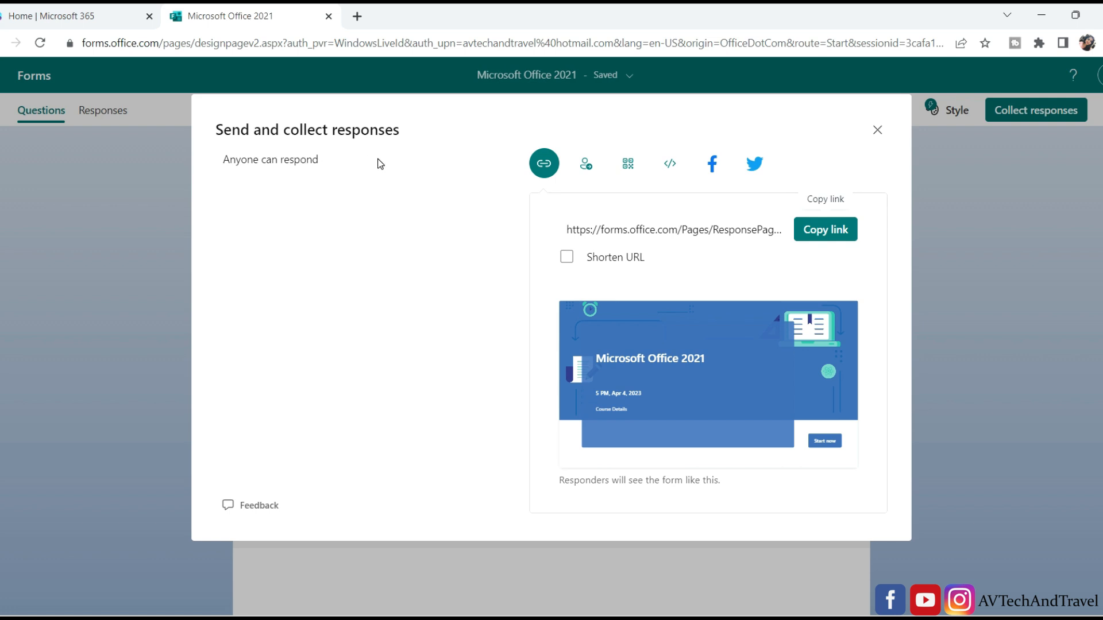
click(590, 167)
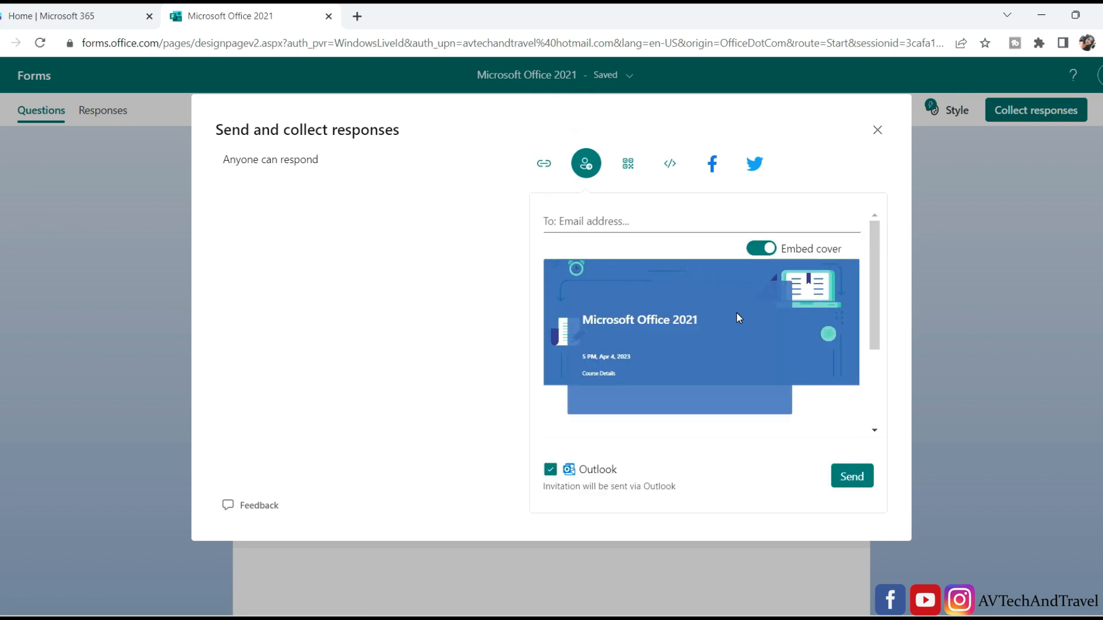
click(580, 226)
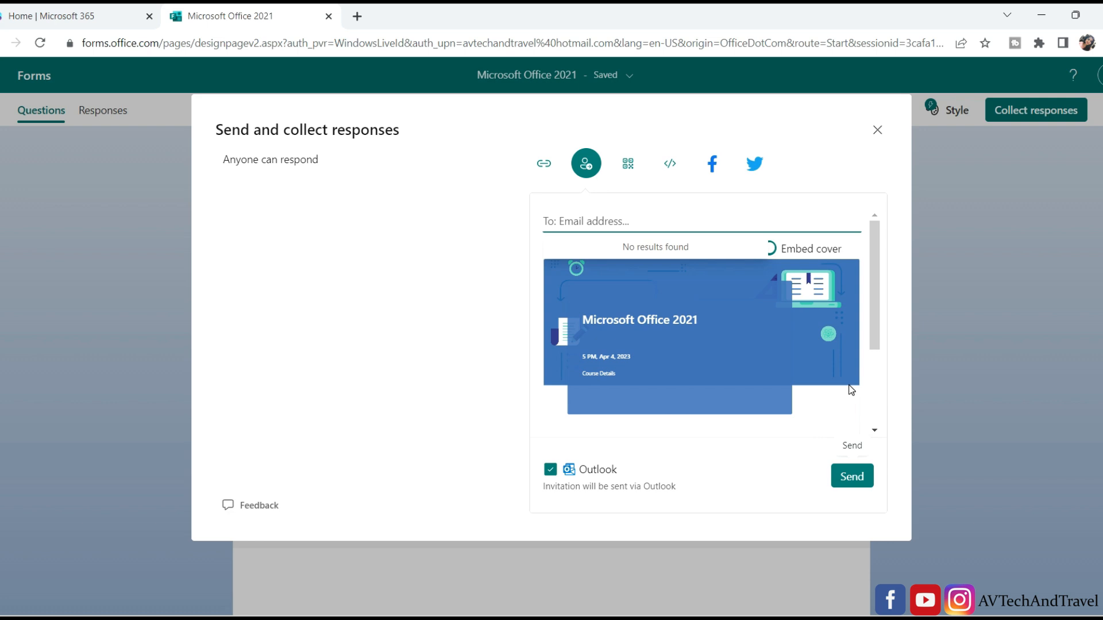
click(544, 165)
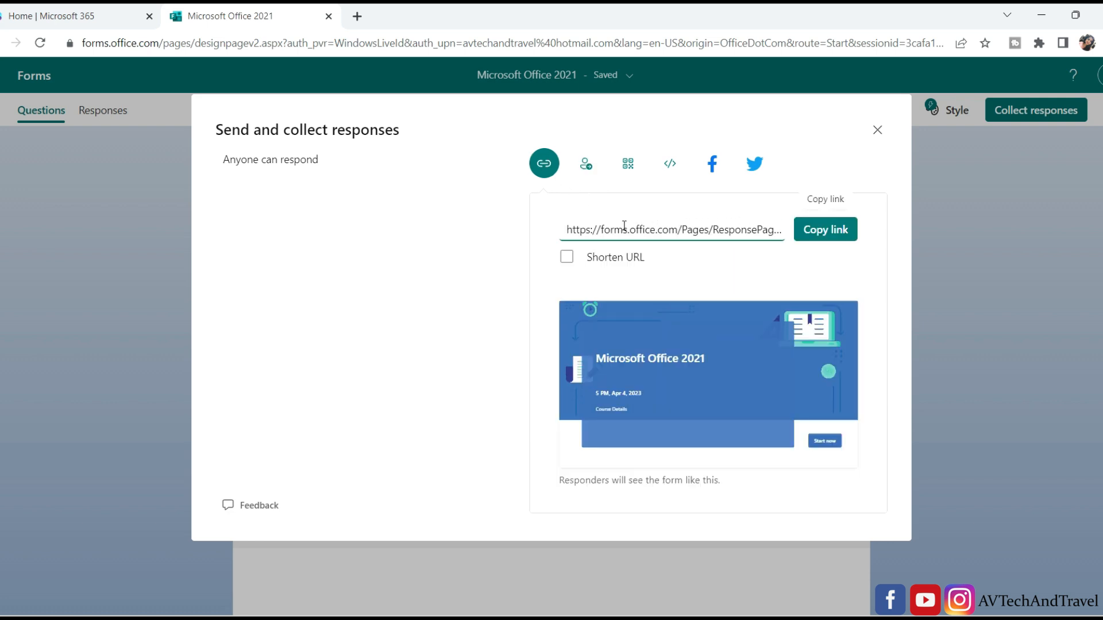
Turn on Shorten URL and copy the short form link to the clipboard.
click(567, 258)
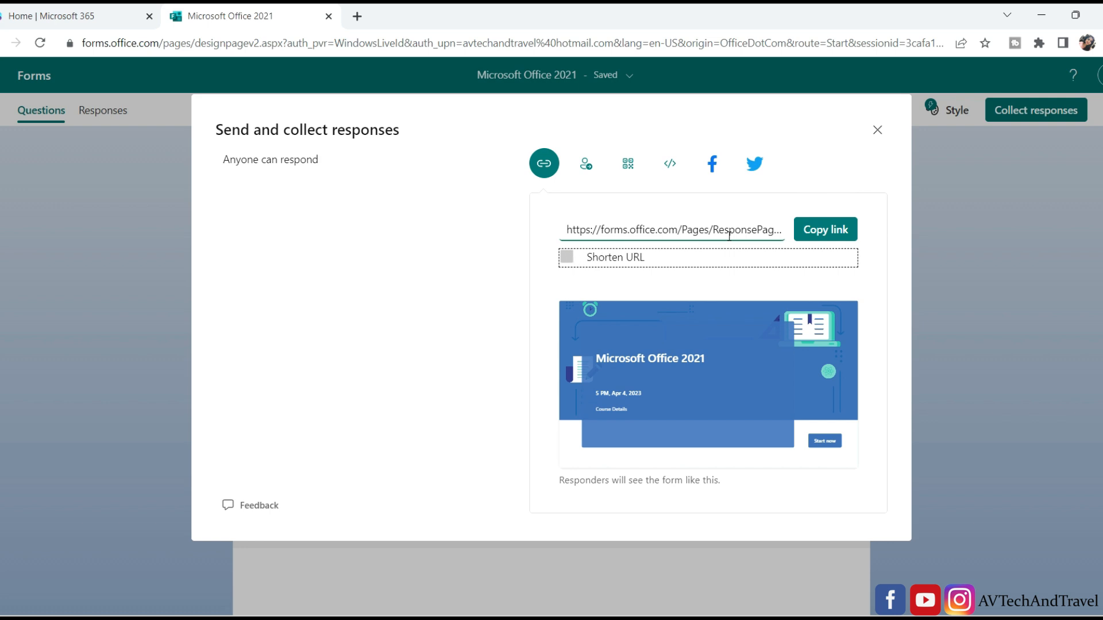
click(570, 260)
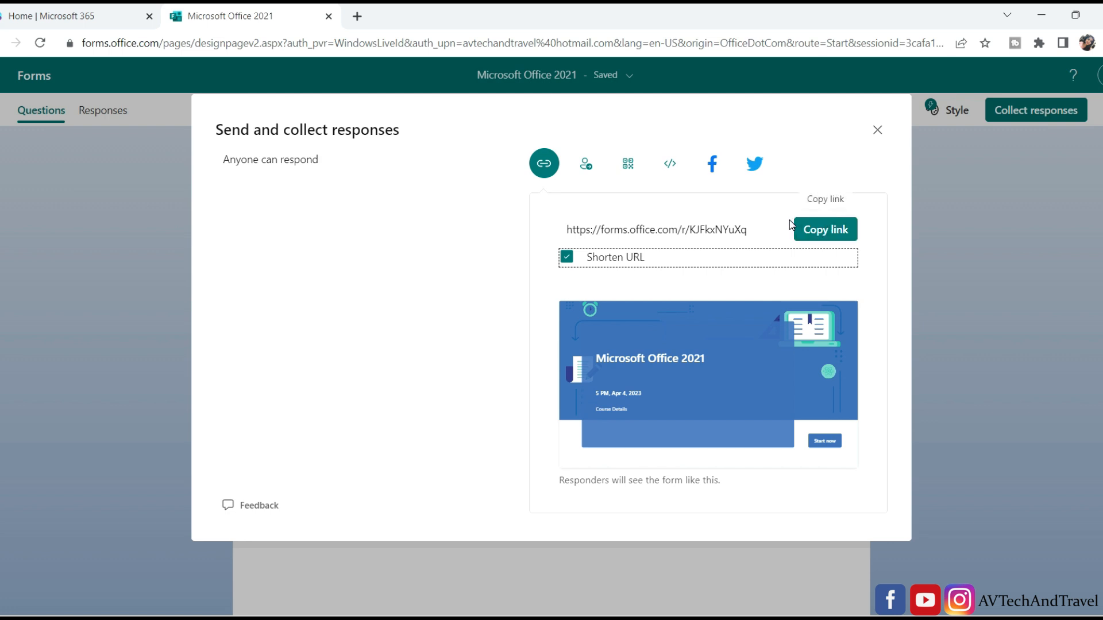
click(825, 230)
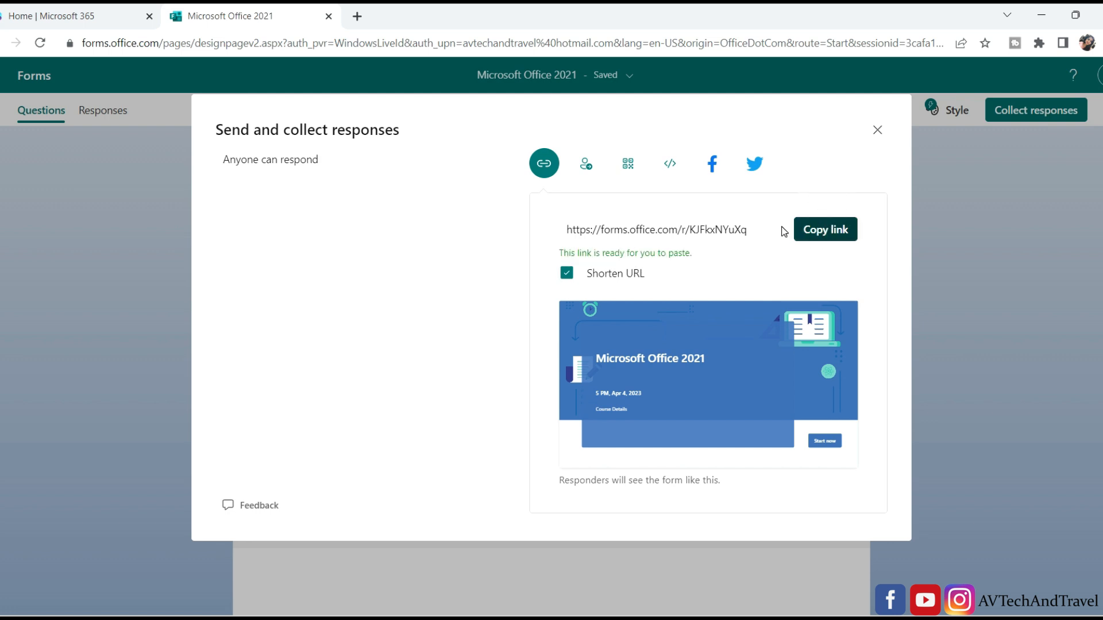
click(357, 17)
Load the shared link in a new tab and start a test response, choosing the Excel course and entering a full name.
text(https://forms.office.com/r/KJFkxNYuXq)
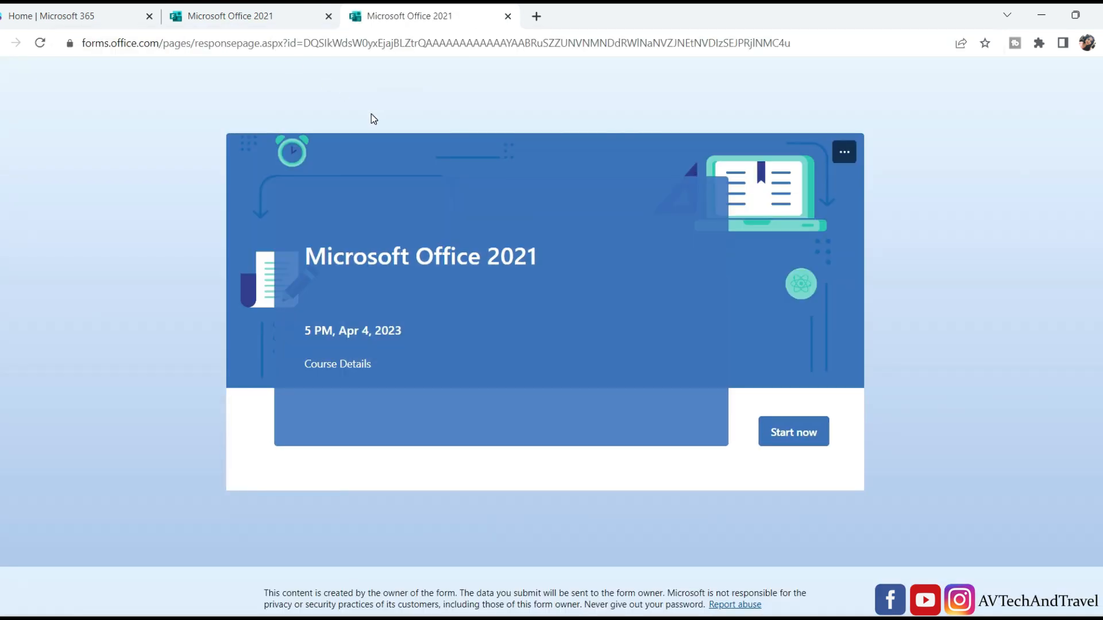
click(793, 432)
click(294, 347)
scroll(305, 184, down, 5)
click(305, 175)
text(Liyam)
Enter the respondent's e-mail address and set Excel level to Basic and Word level to Advanced.
click(344, 296)
scroll(465, 399, down, 2)
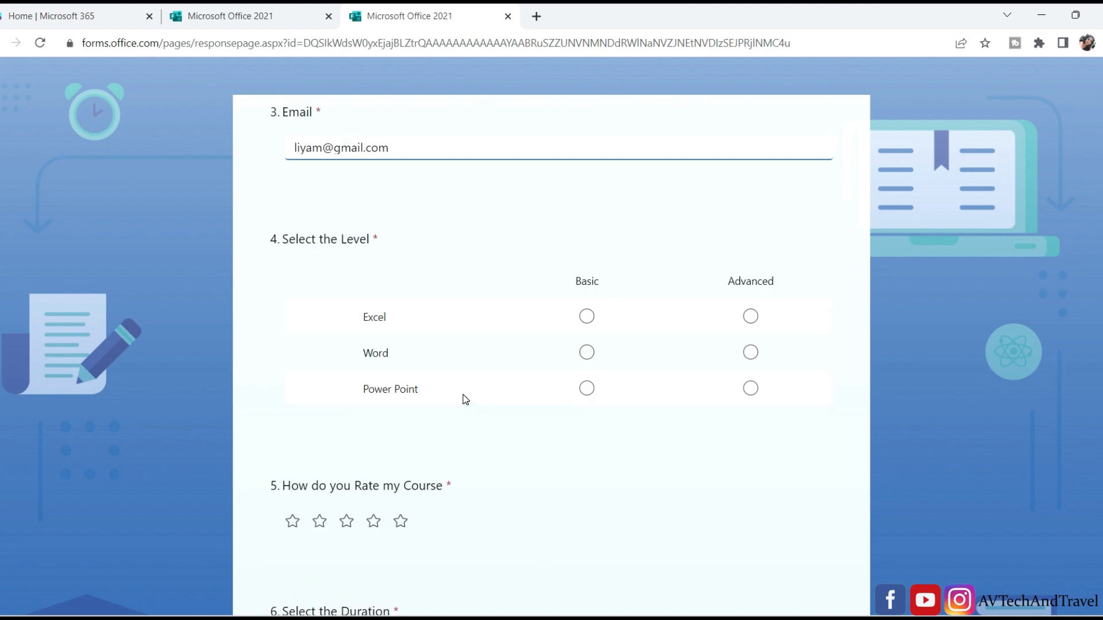
click(586, 317)
click(750, 352)
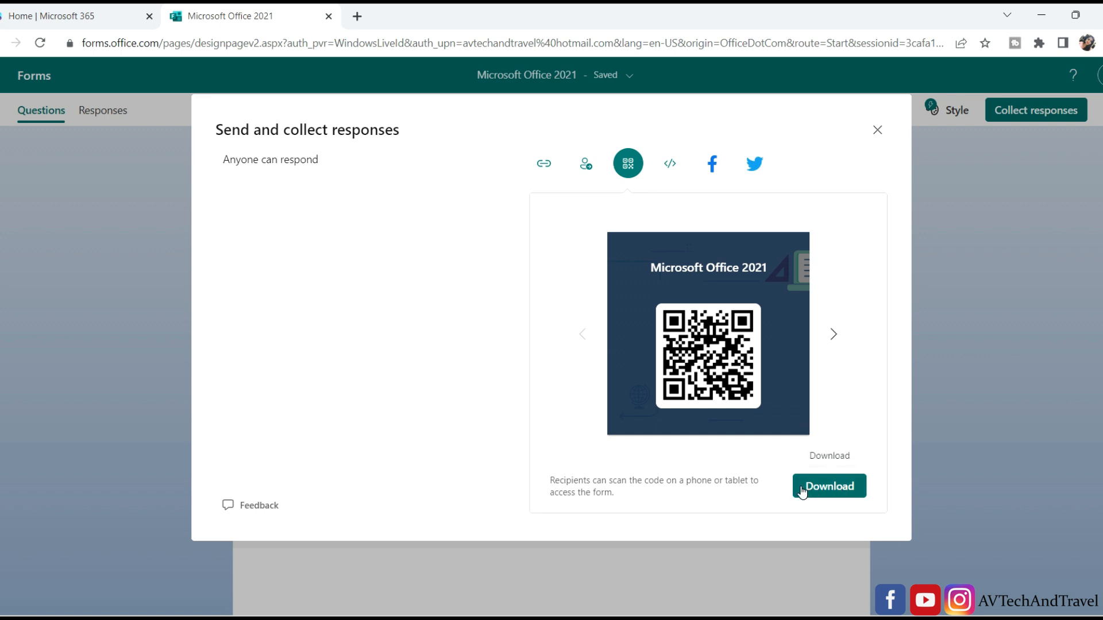
Show the form's embed code in the sharing dialog.
click(671, 166)
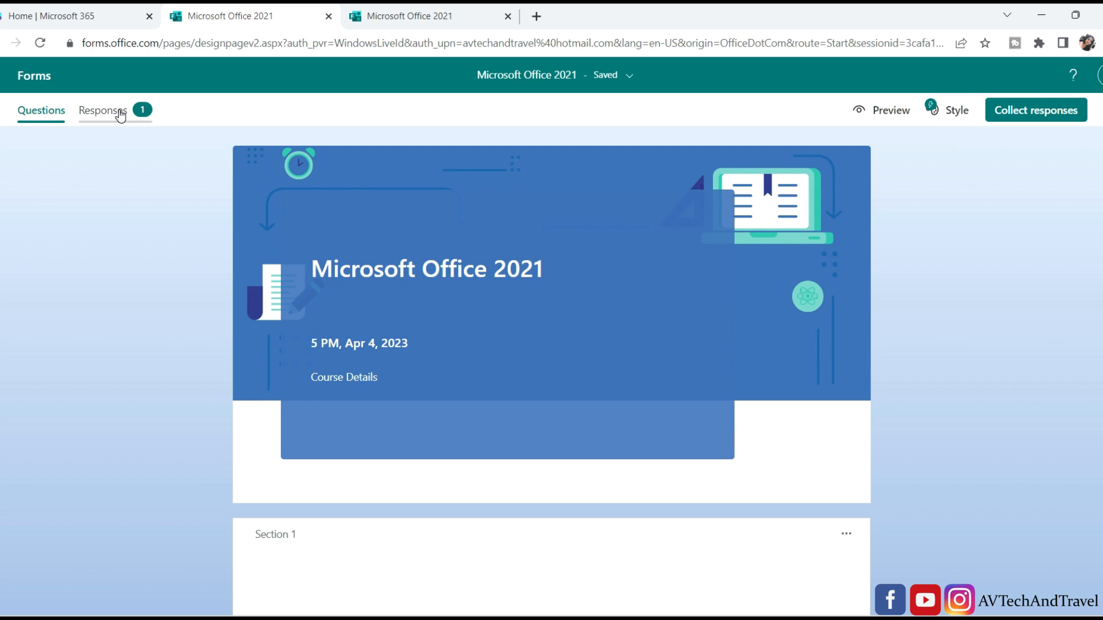
Look through the response summary charts and export them as 'Microsoft Office 2021(1-1).xlsx'.
click(120, 115)
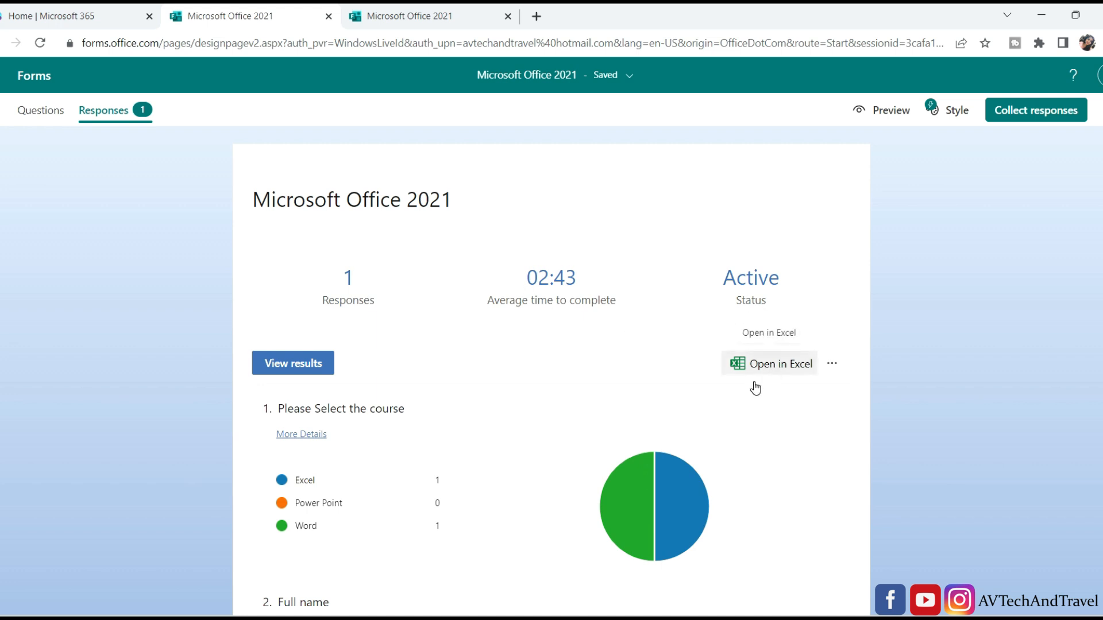
scroll(604, 428, down, 1)
scroll(604, 428, down, 12)
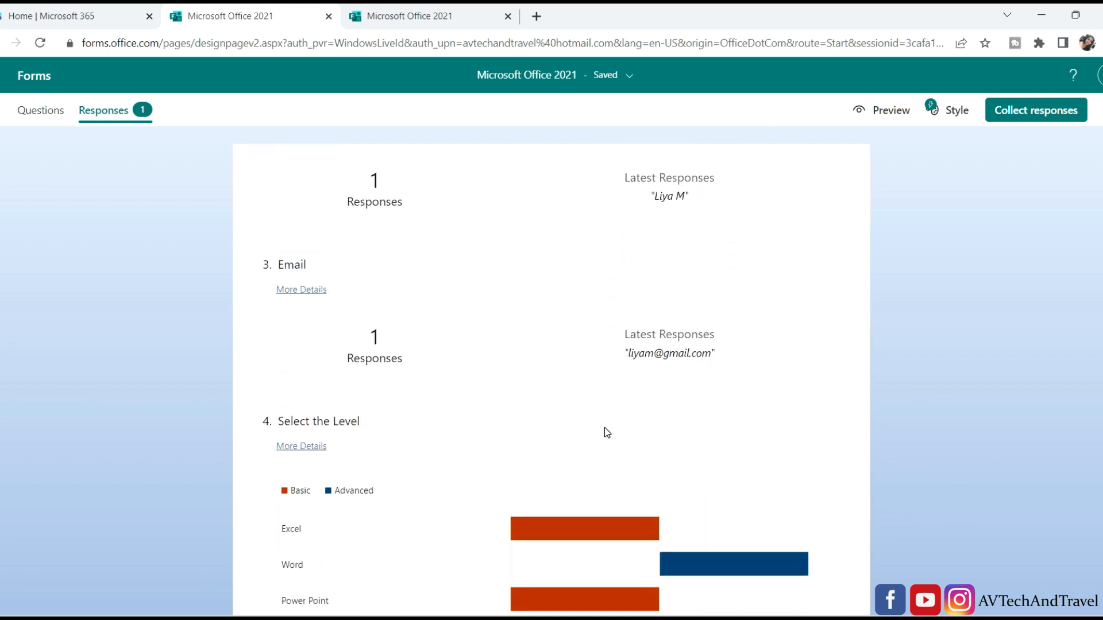
scroll(604, 428, down, 8)
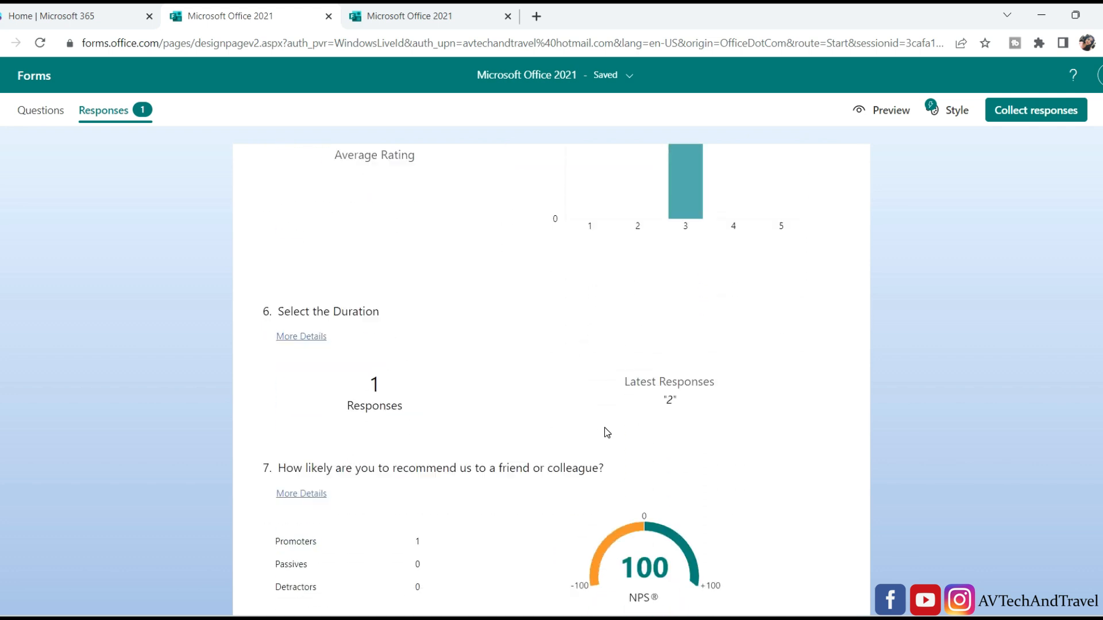
scroll(605, 428, up, 20)
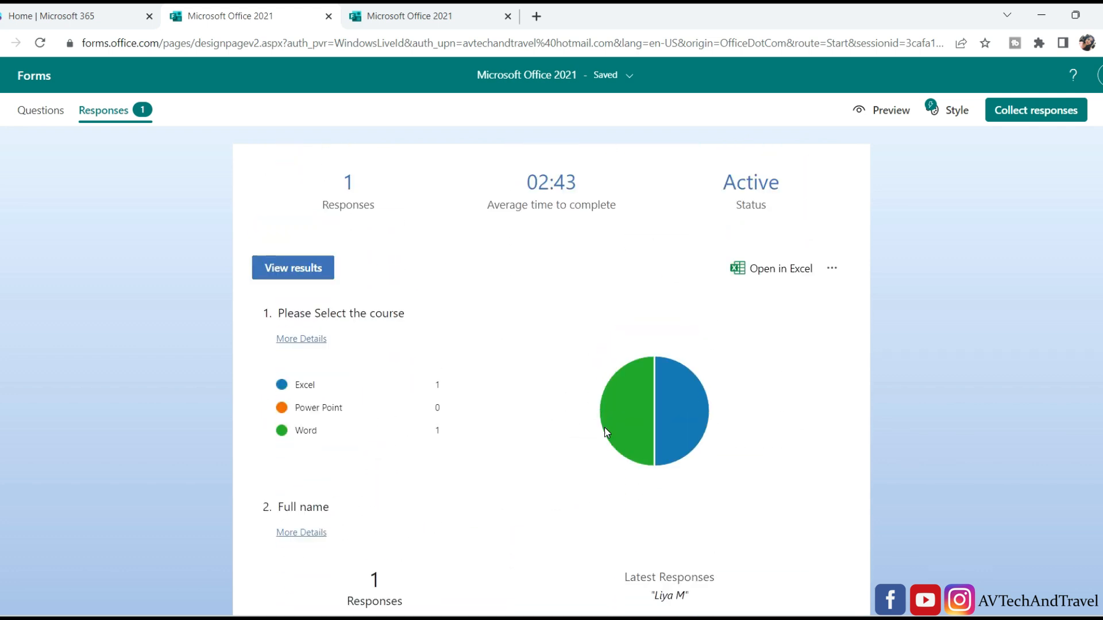
click(807, 364)
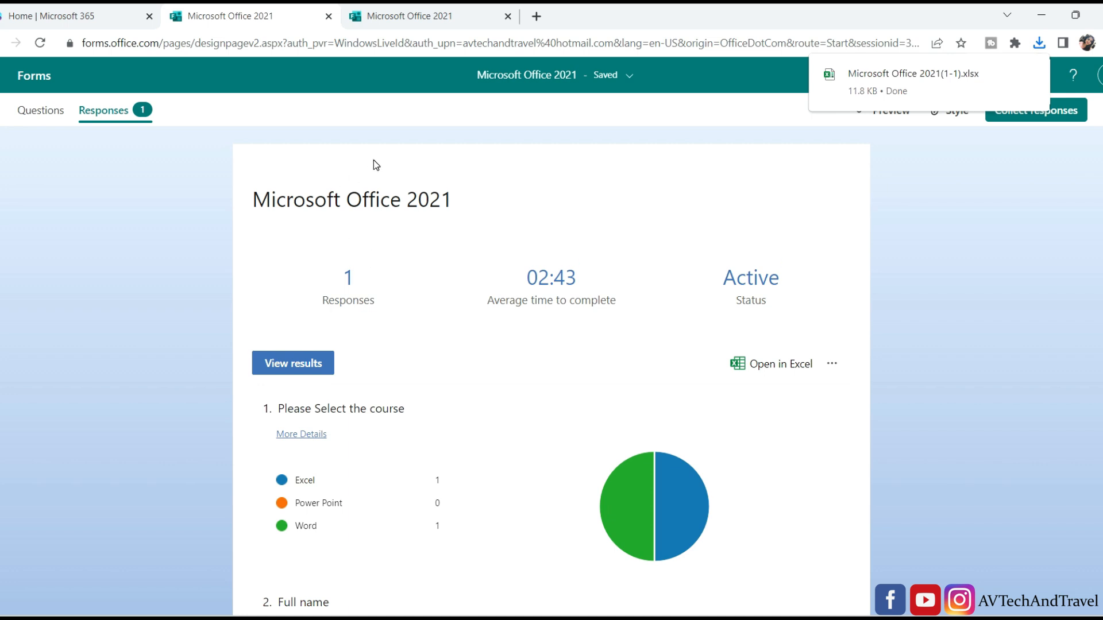
Open the downloaded workbook, then export the Employee Details form's responses to Excel.
click(869, 92)
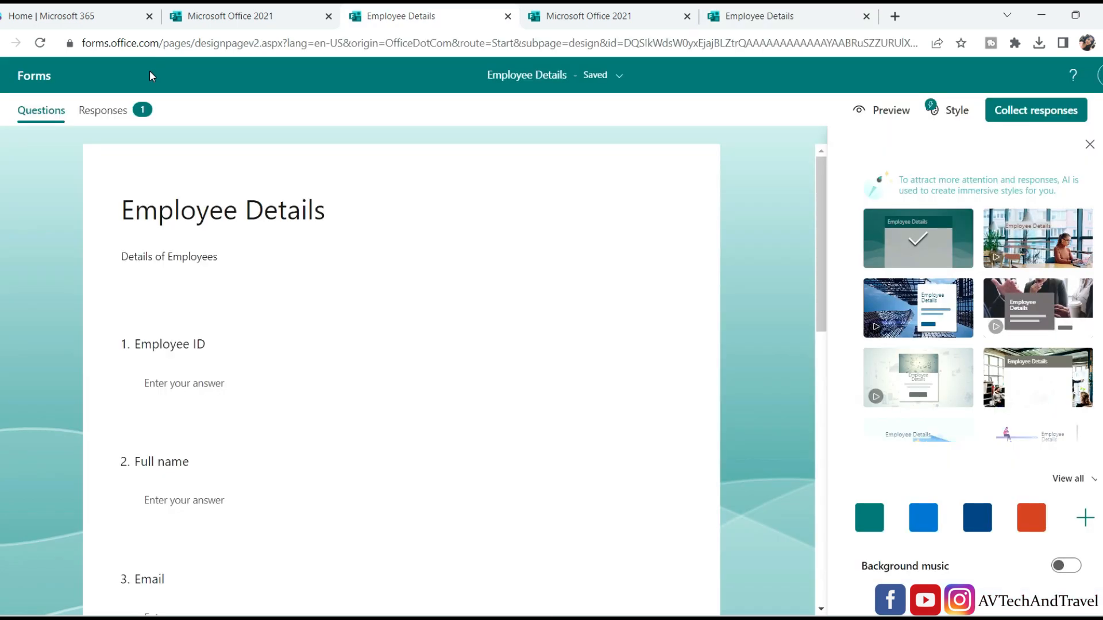
click(103, 110)
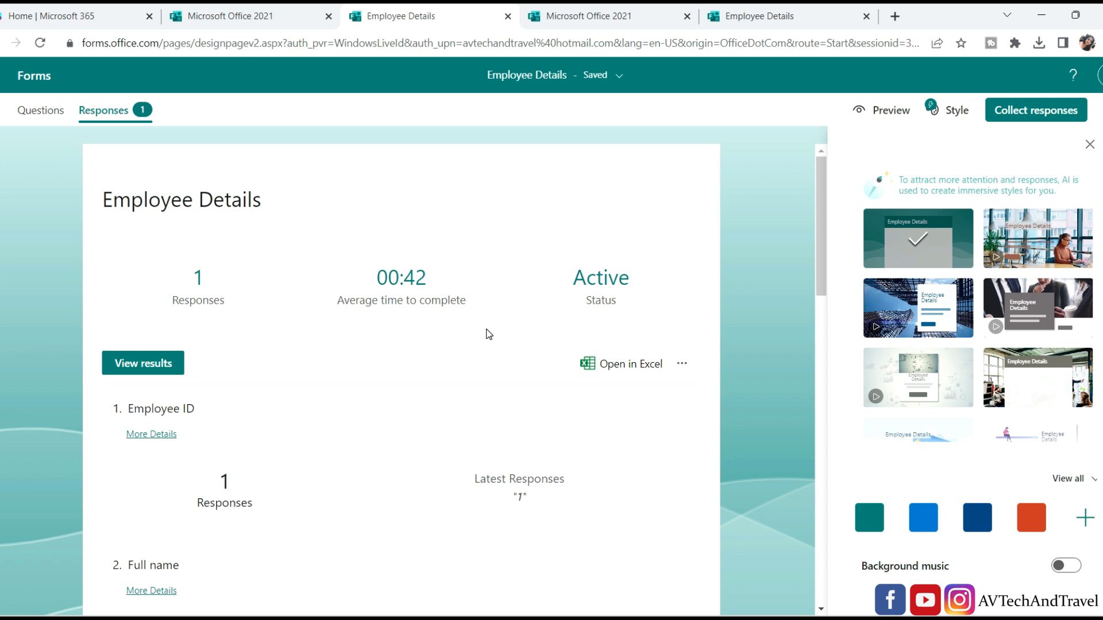
click(618, 367)
Enable editing in the Employee Details workbook and delete the Start time, Completion time, Email and Name columns.
click(892, 89)
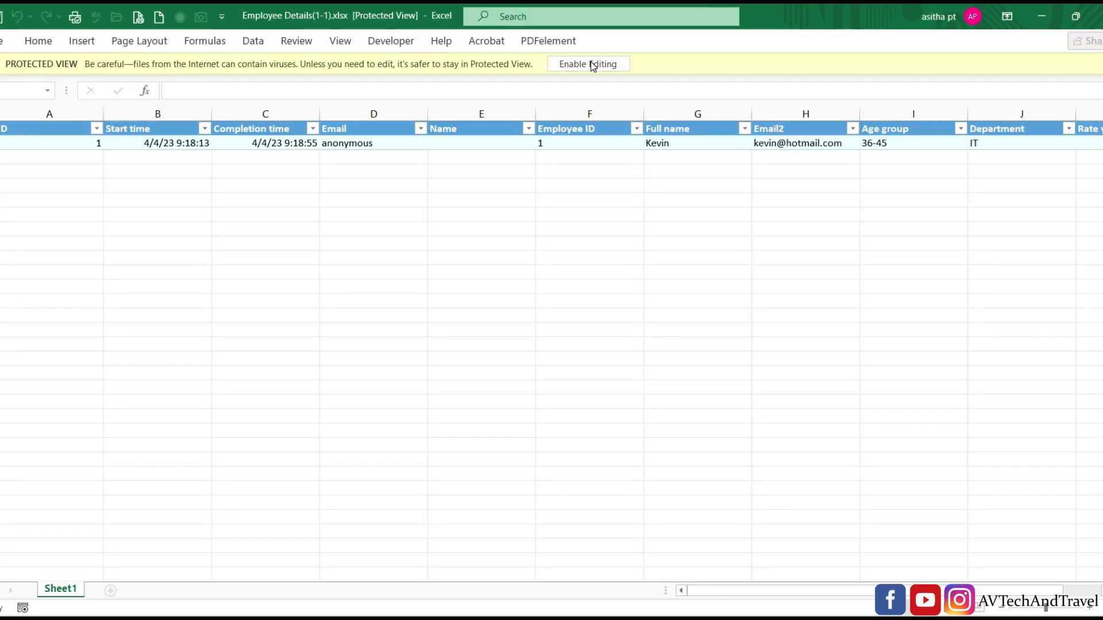
click(592, 66)
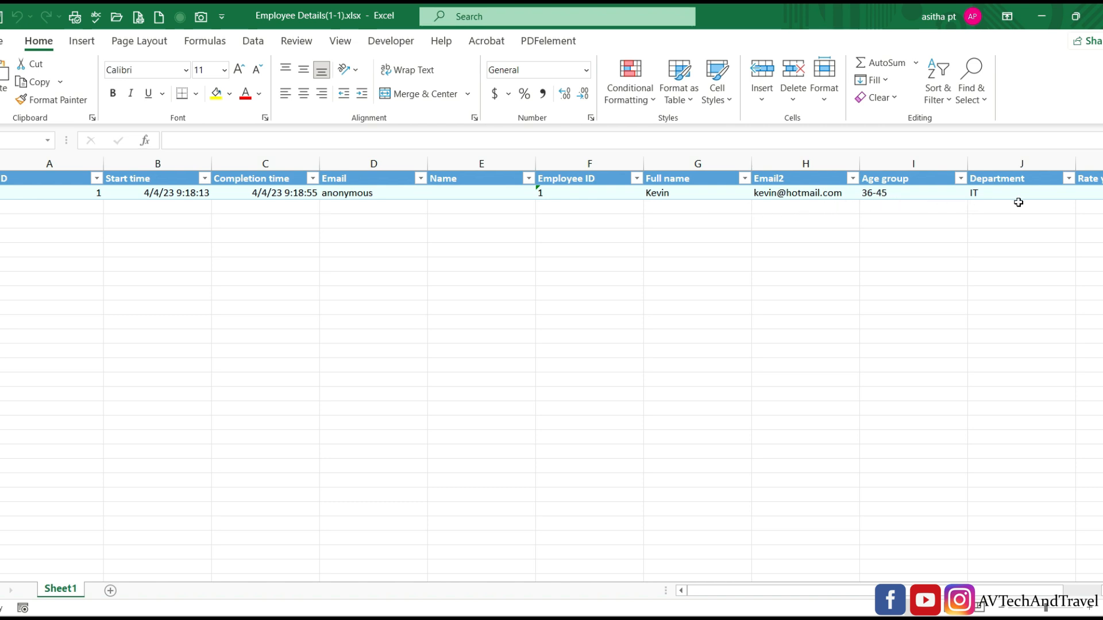
mouse_move(834, 592)
mouse_down()
mouse_move(872, 592)
mouse_move(825, 591)
mouse_up()
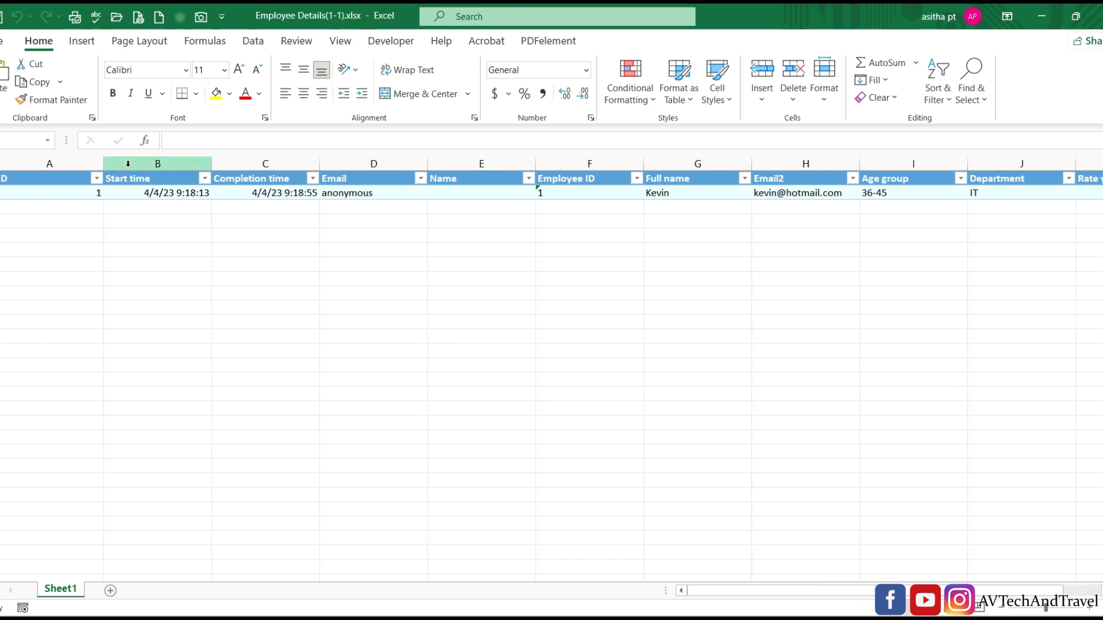
drag(128, 163, 470, 192)
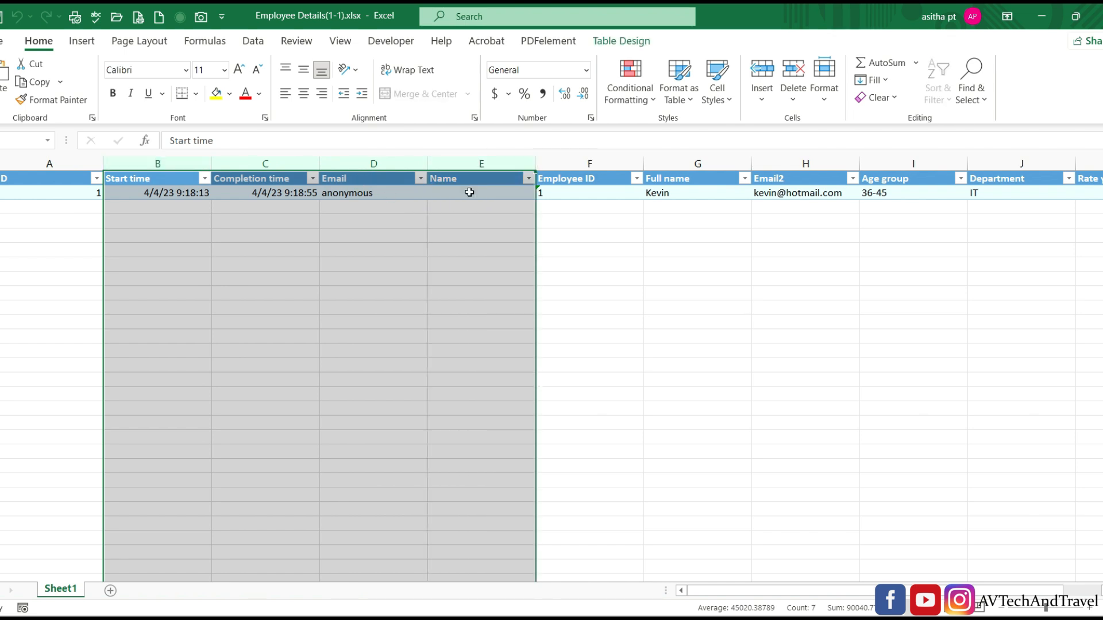
right_click(366, 162)
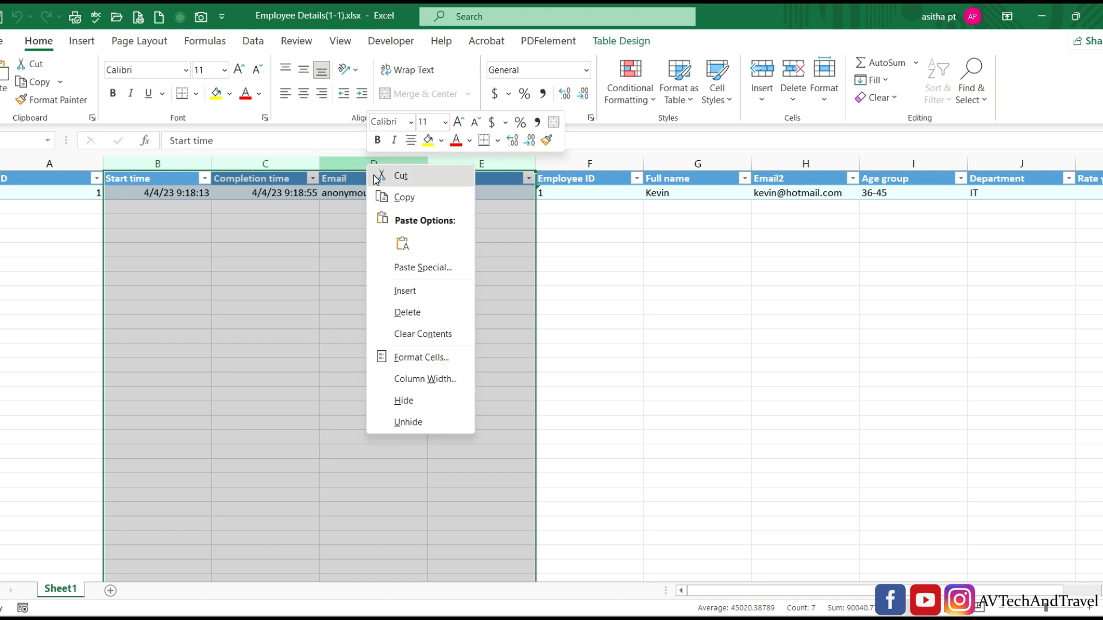
click(420, 307)
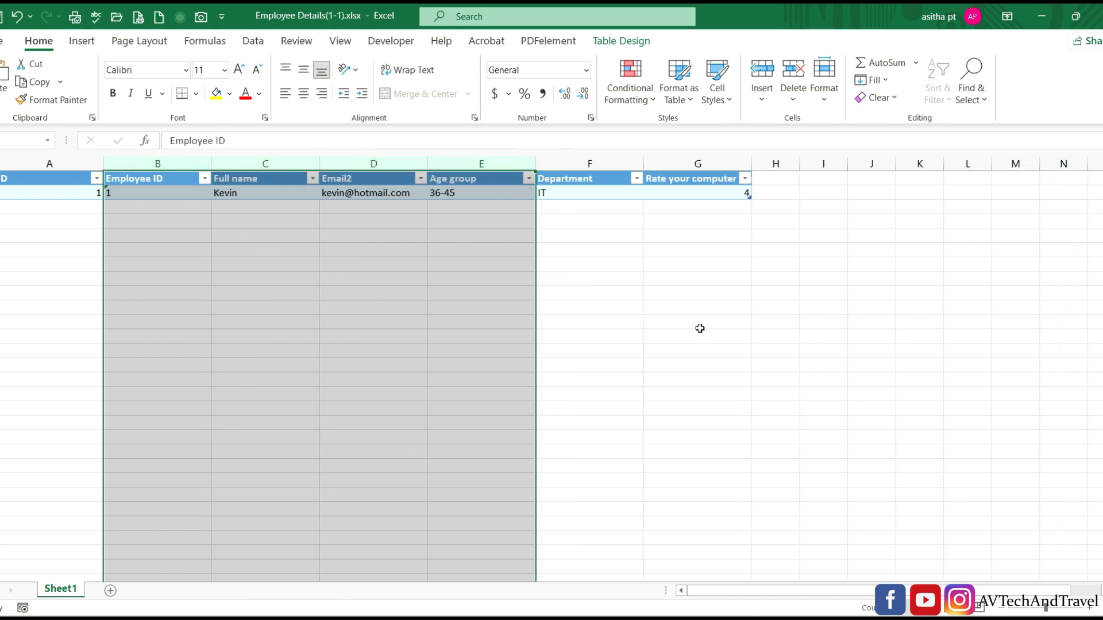
click(700, 328)
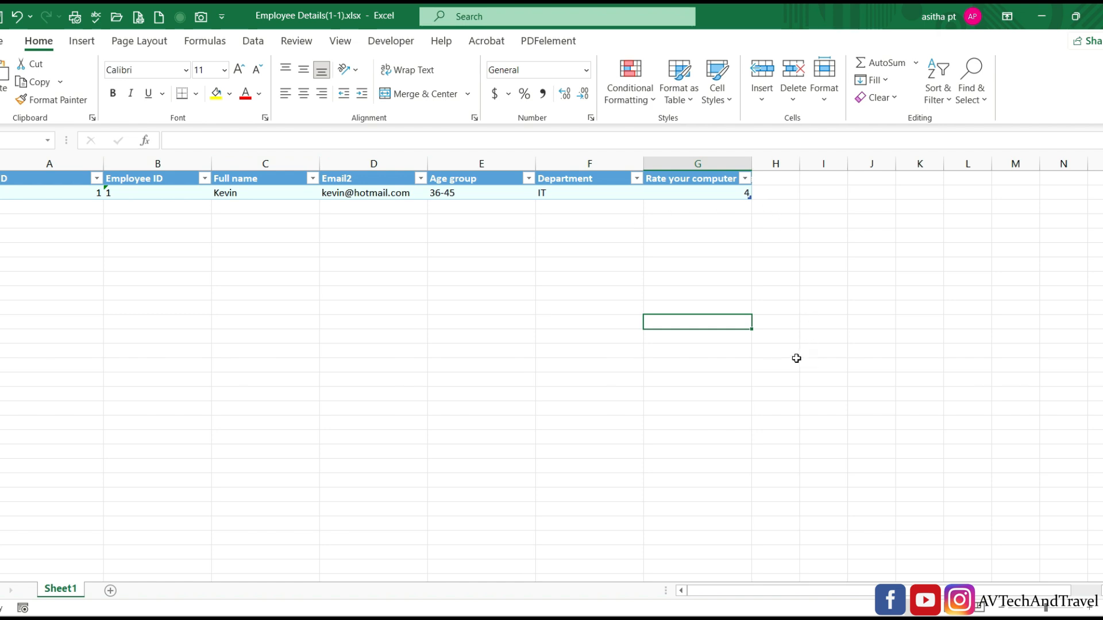